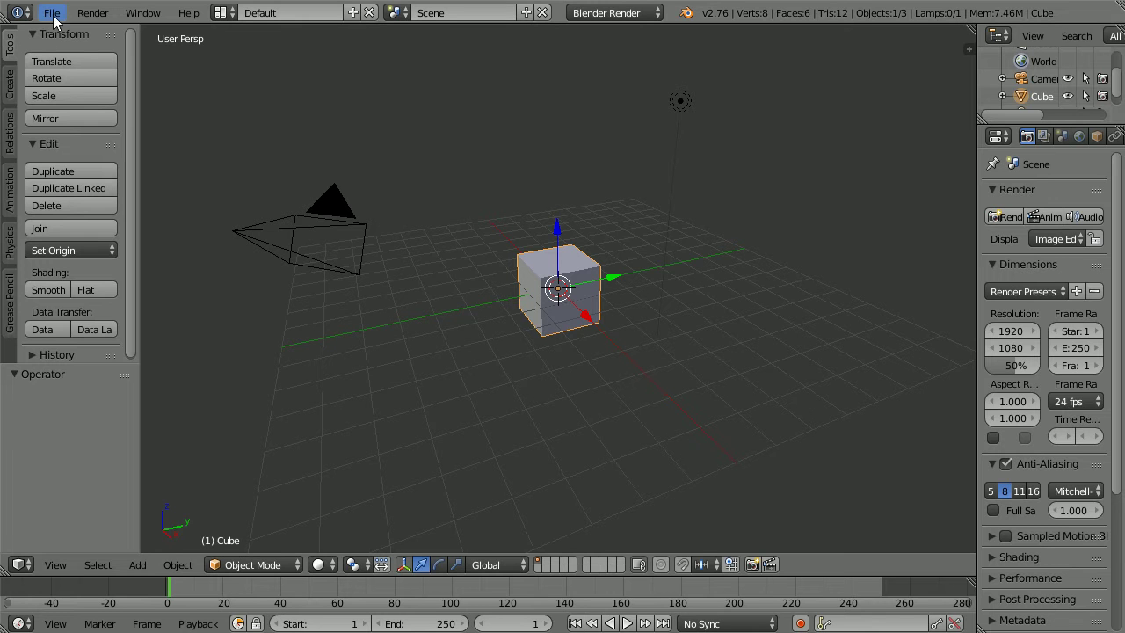
Open scene14.blend from the file browser to load the train scene
{"action": "left_click", "coordinate": [54, 16]}
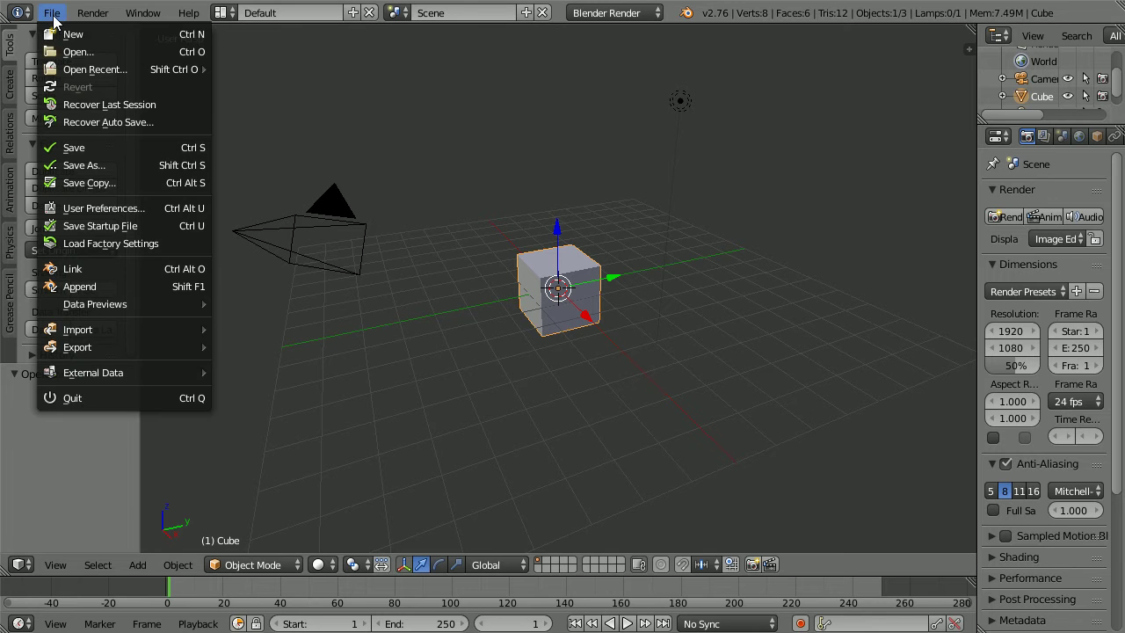
{"action": "left_click", "coordinate": [129, 52]}
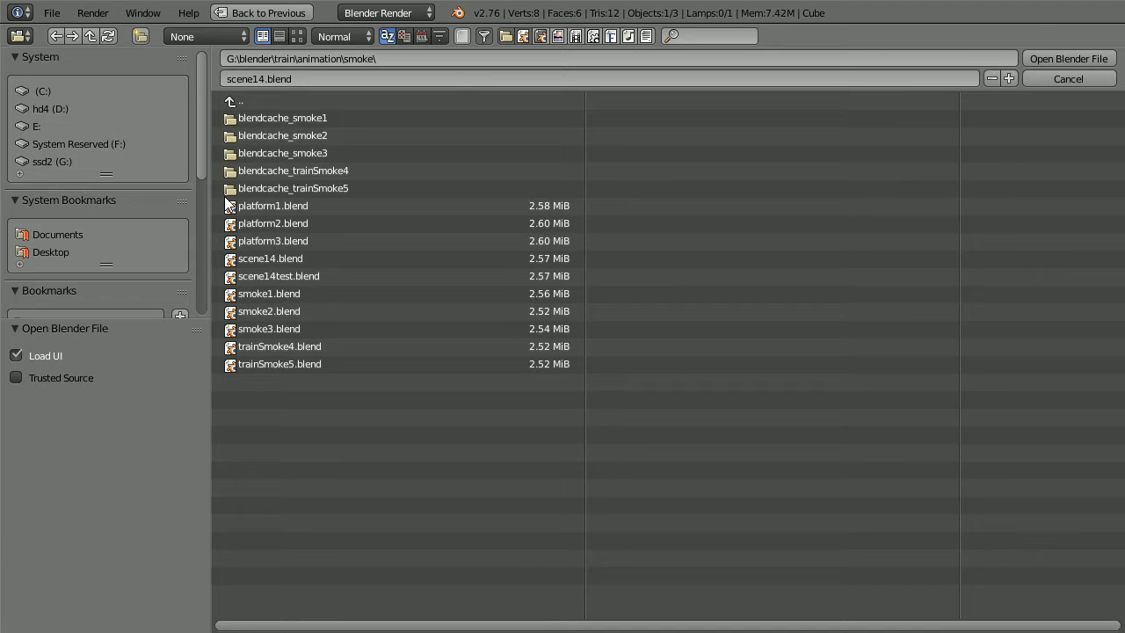
{"action": "left_click", "coordinate": [310, 261]}
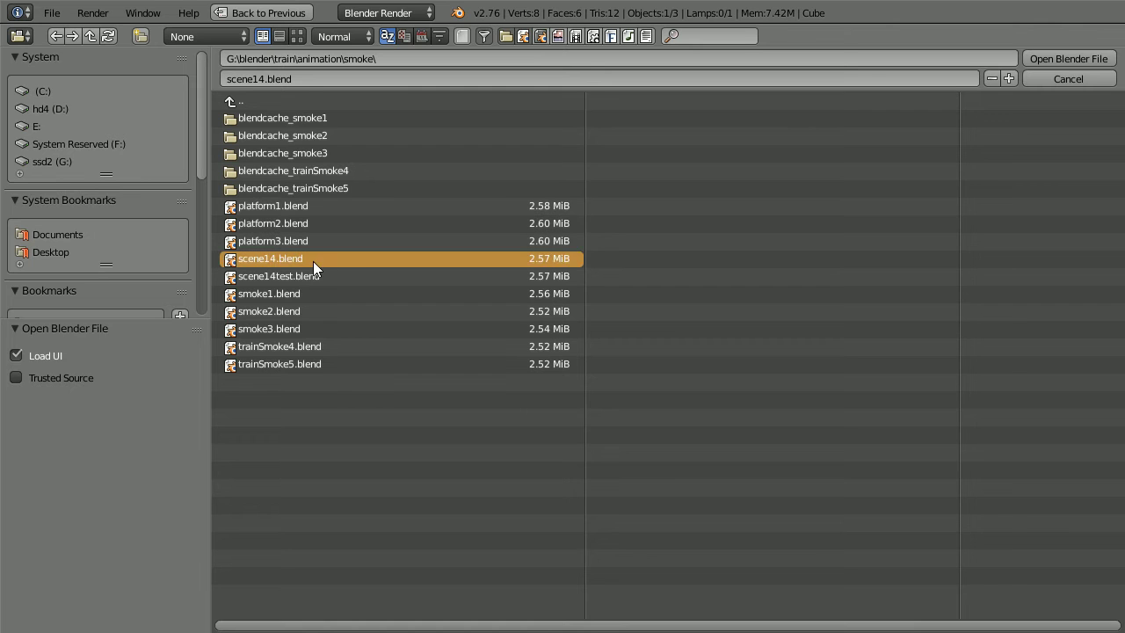
{"action": "left_click", "coordinate": [1054, 58]}
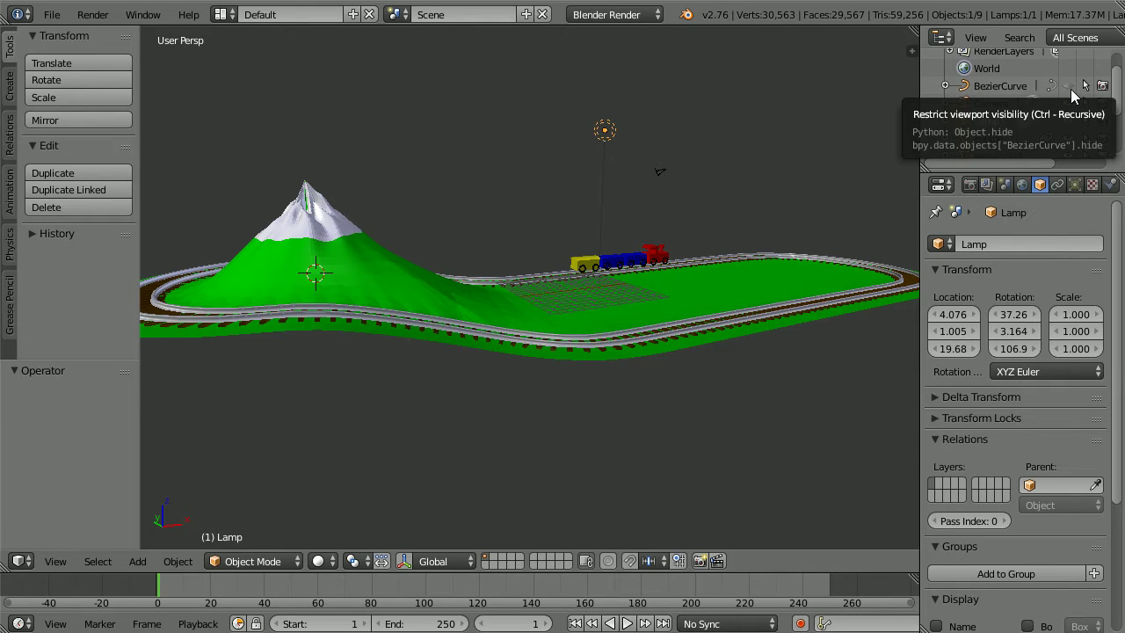
Unhide and select BezierCurve, and bring up its Path Animation Evaluation Time keyframe options
{"action": "left_click", "coordinate": [1070, 87]}
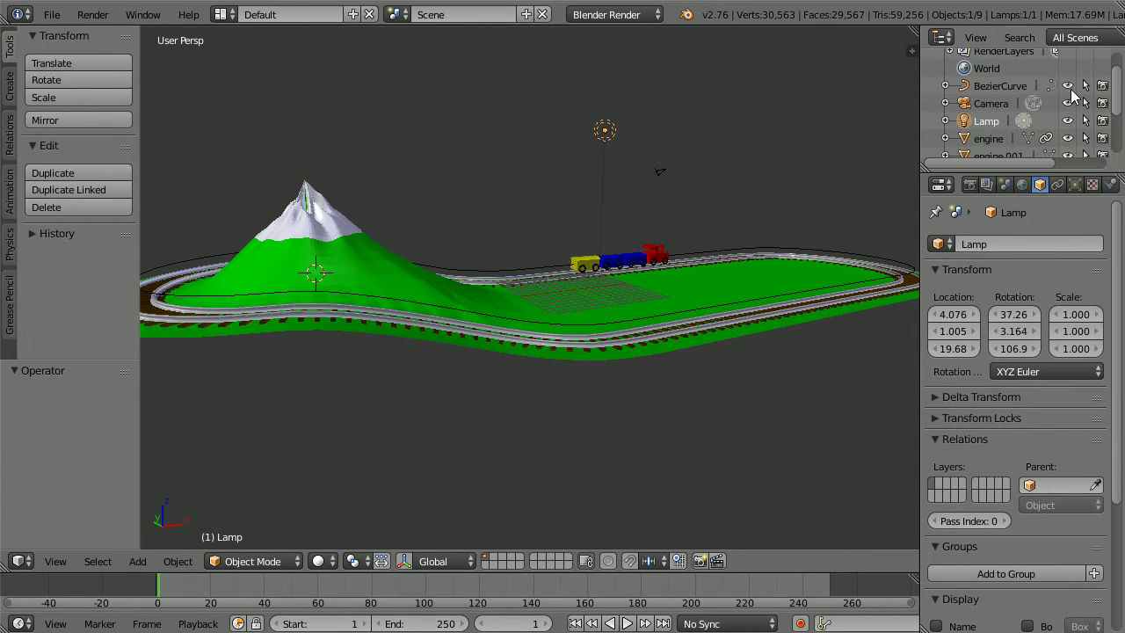
{"action": "left_click", "coordinate": [985, 85]}
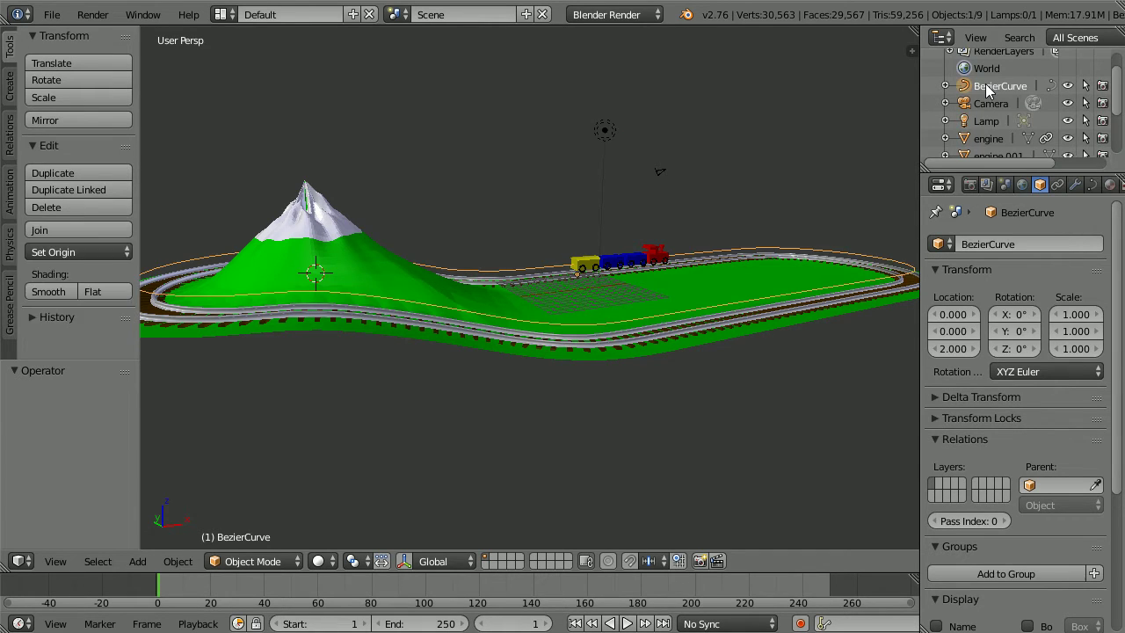
{"action": "left_click", "coordinate": [1093, 185]}
{"action": "left_click_drag", "start_coordinate": [1118, 230], "coordinate": [1118, 474]}
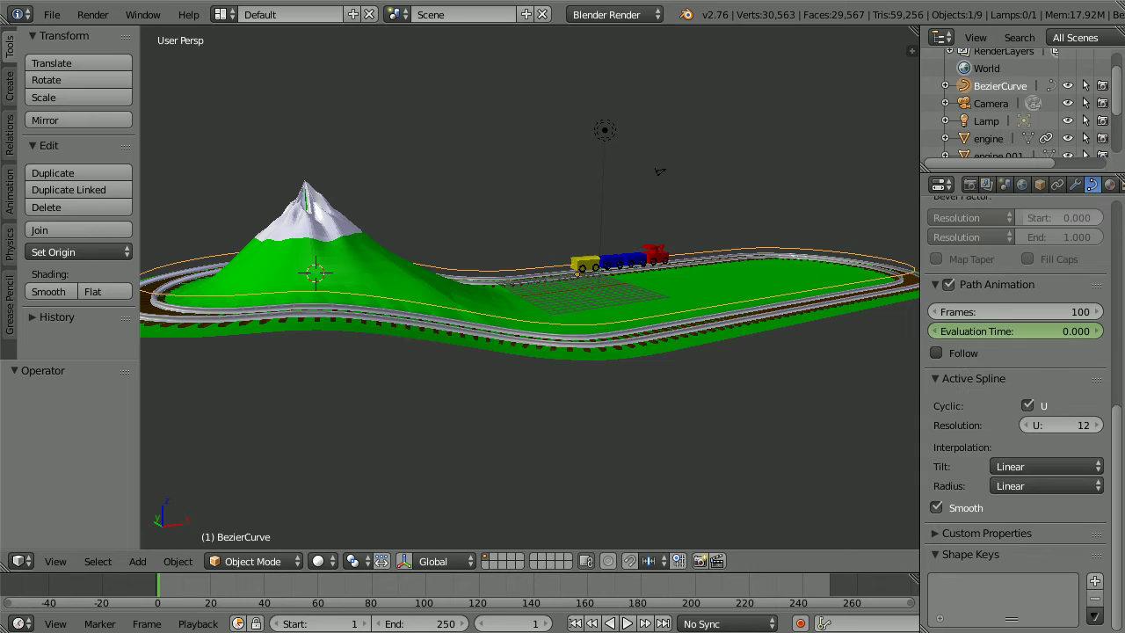
{"action": "right_click", "coordinate": [1031, 334]}
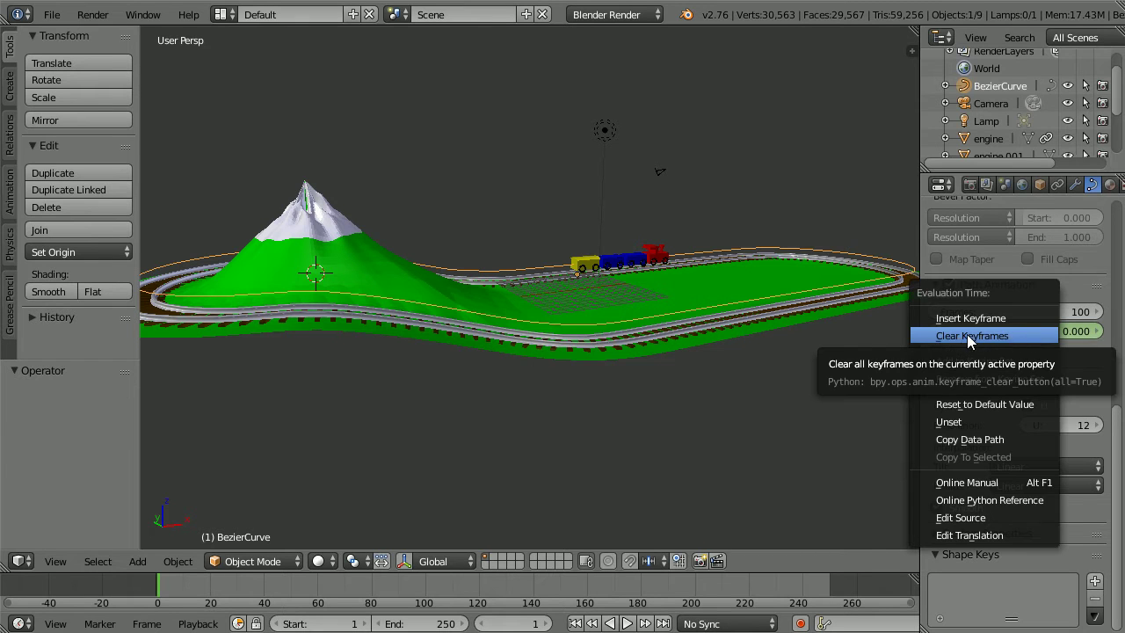
Clear Evaluation Time's old keyframes and key it at 0 on frame 1
{"action": "left_click", "coordinate": [1031, 334]}
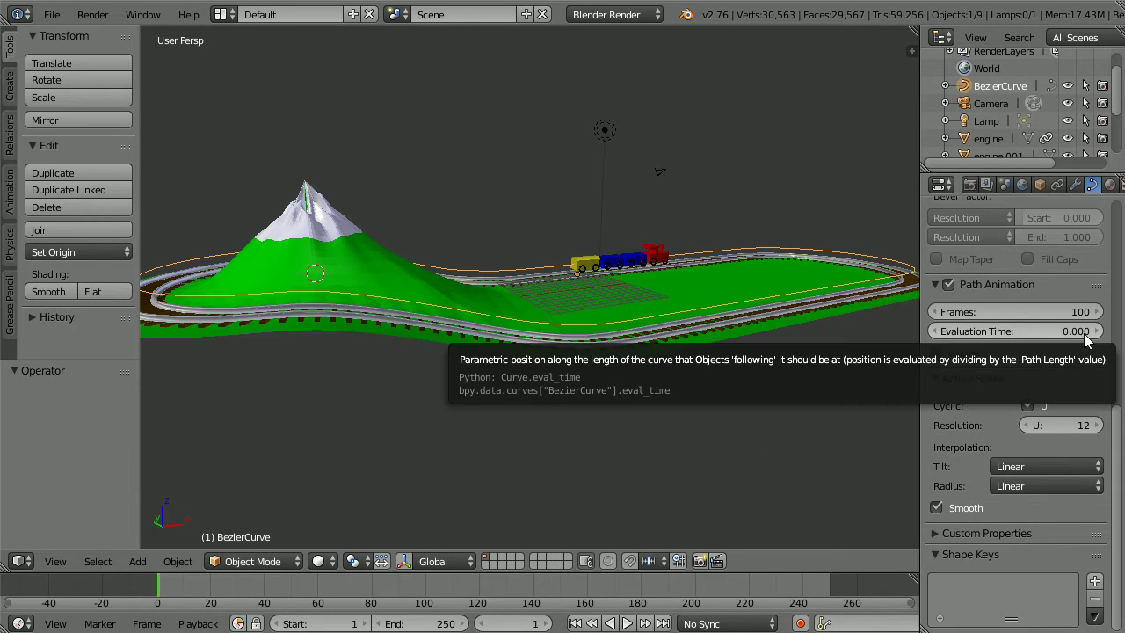
{"action": "right_click", "coordinate": [1034, 330]}
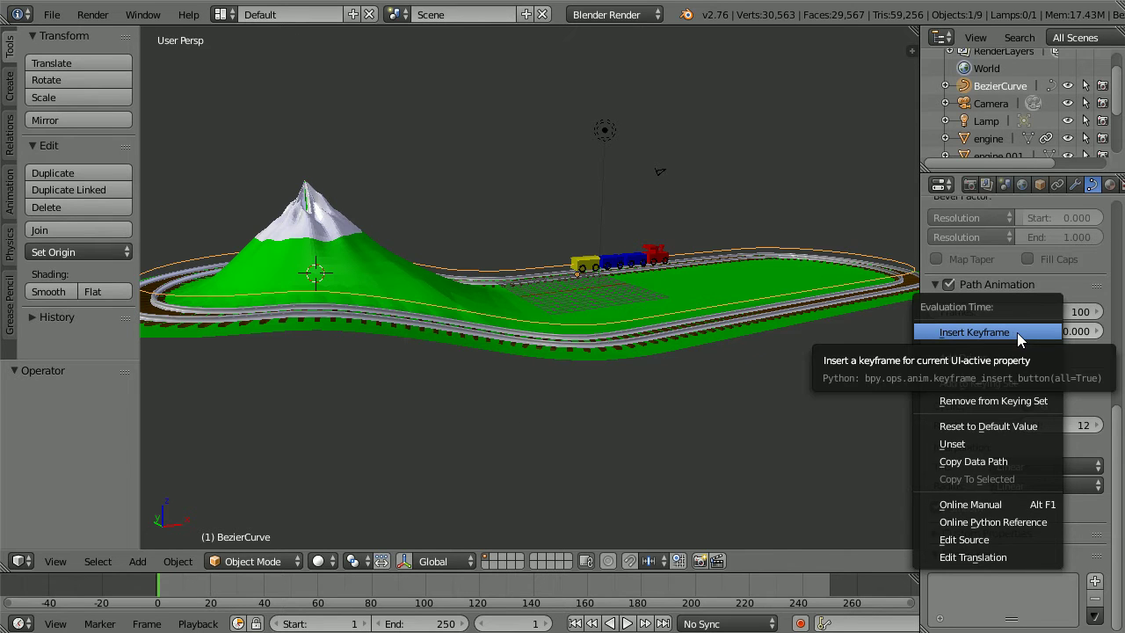
{"action": "left_click", "coordinate": [1018, 332]}
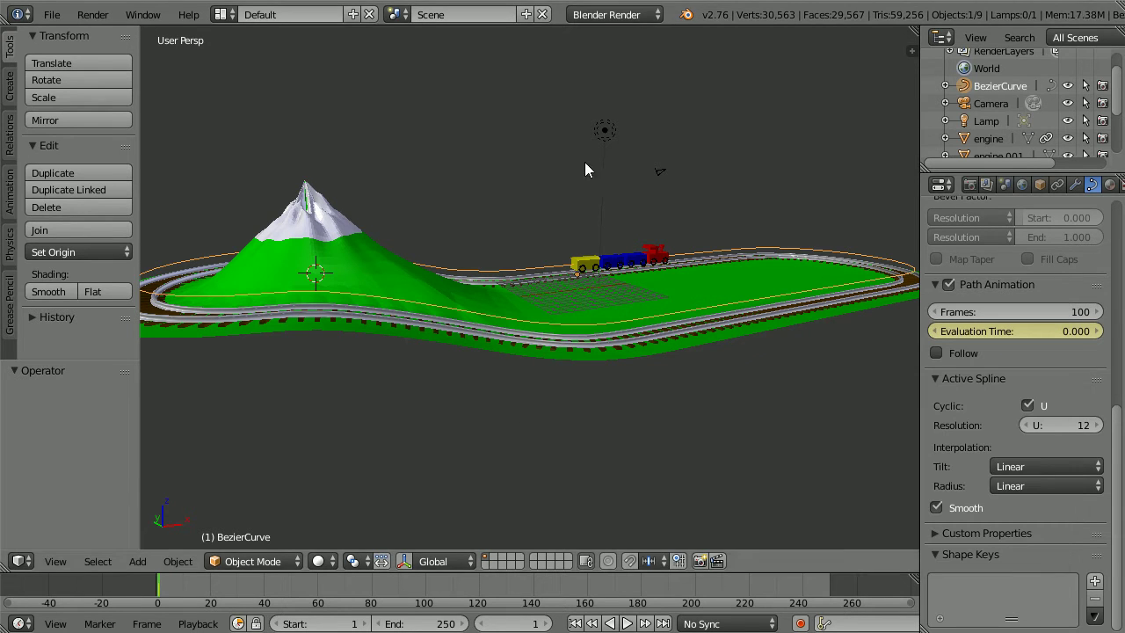
Key Evaluation Time at 45 on frame 120, then return to frame 1
{"action": "left_click", "coordinate": [527, 623]}
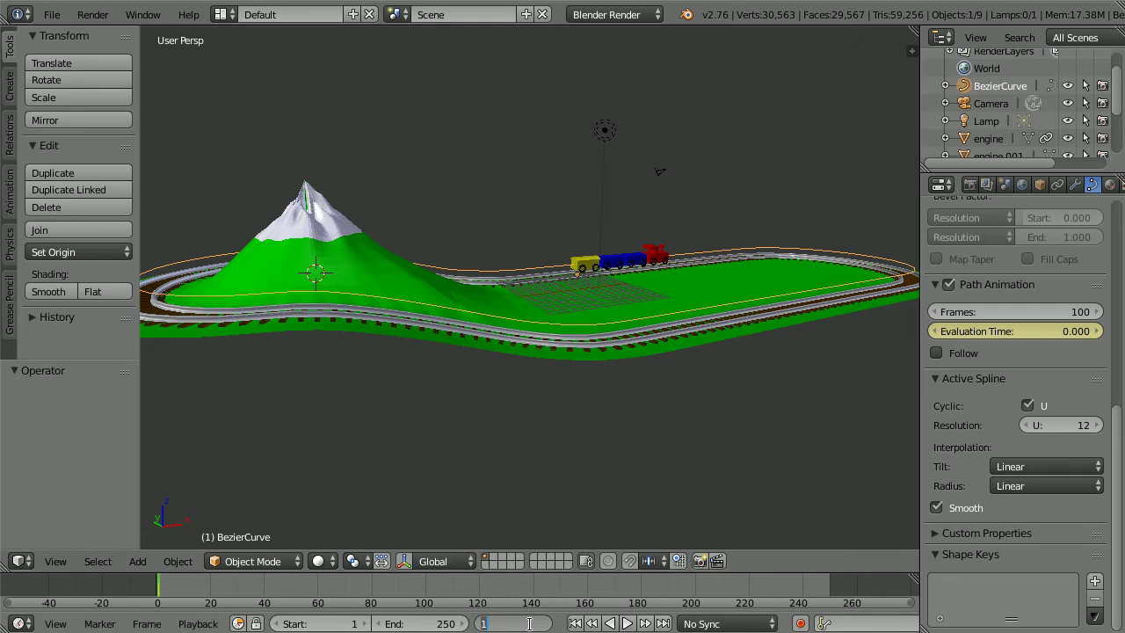
{"action": "type", "text": "120"}
{"action": "key", "text": "Return"}
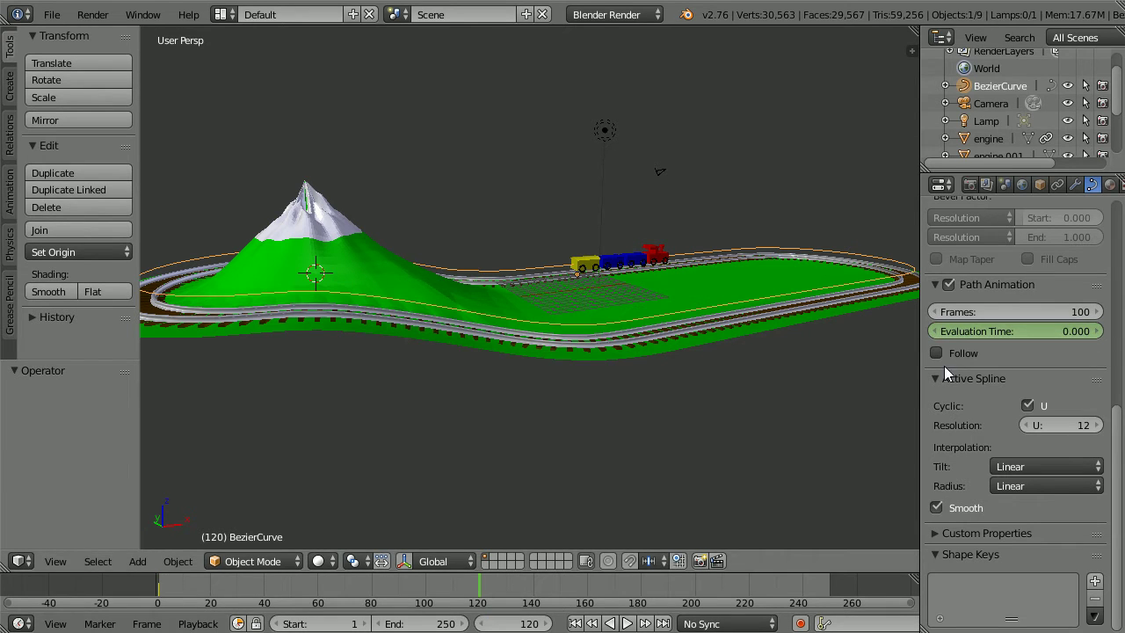
{"action": "left_click", "coordinate": [976, 331]}
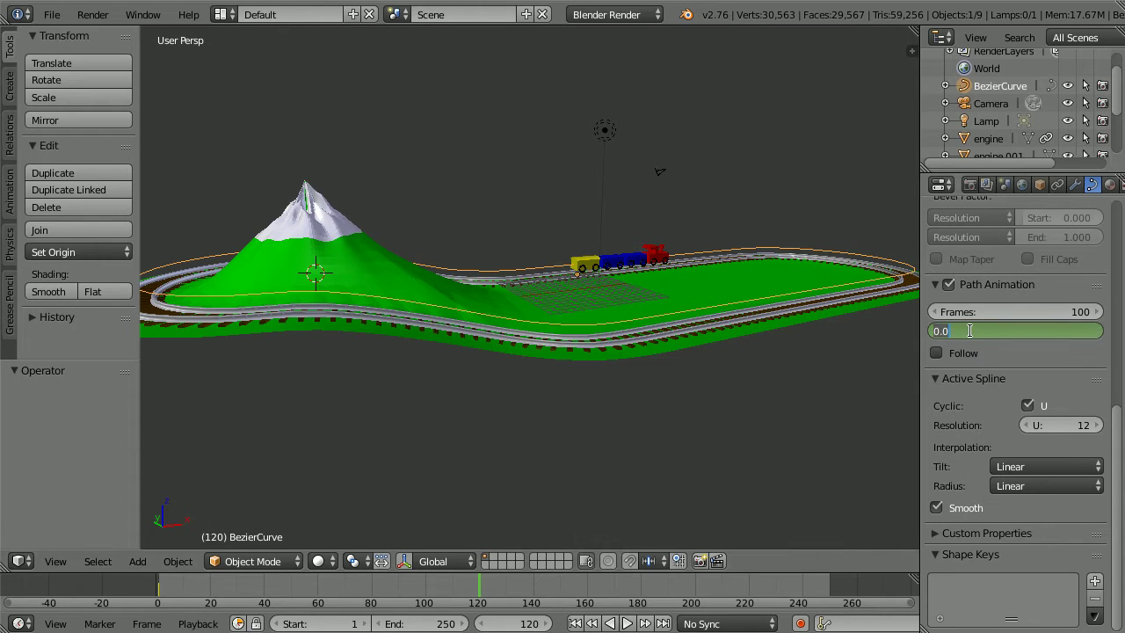
{"action": "type", "text": "45"}
{"action": "key", "text": "Return"}
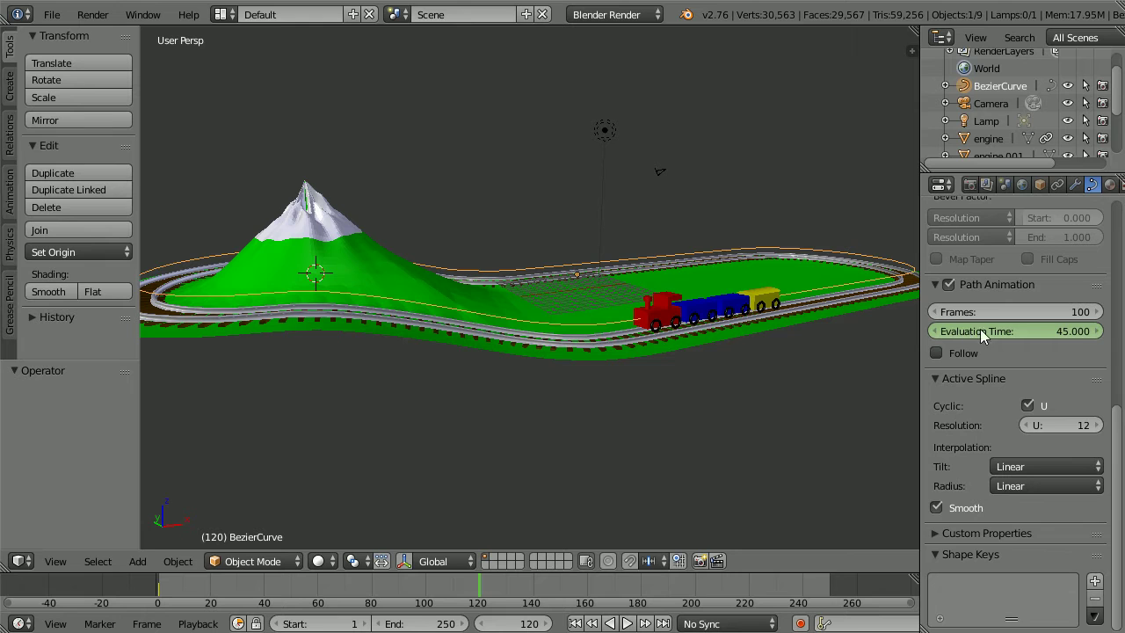
{"action": "right_click", "coordinate": [1023, 331]}
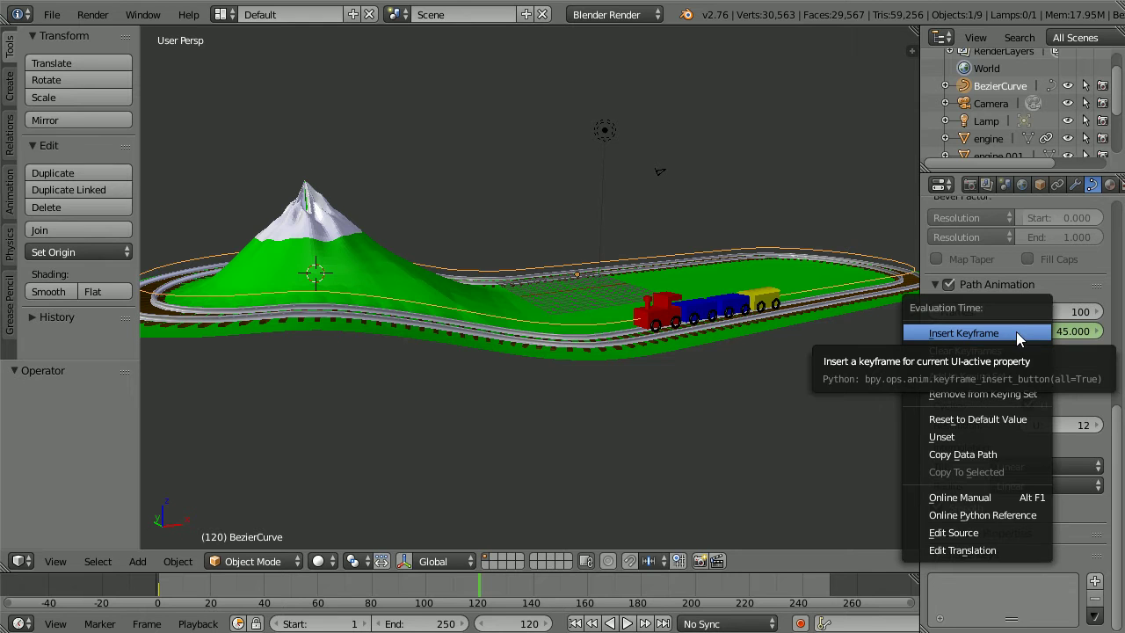
{"action": "left_click", "coordinate": [1012, 337]}
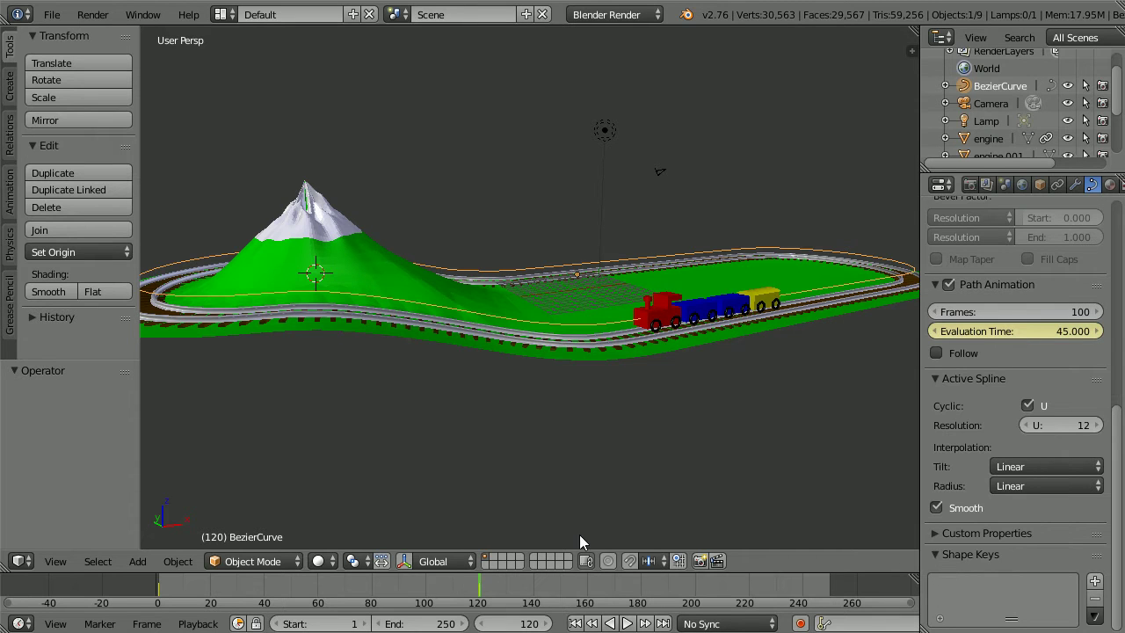
{"action": "left_click", "coordinate": [575, 624]}
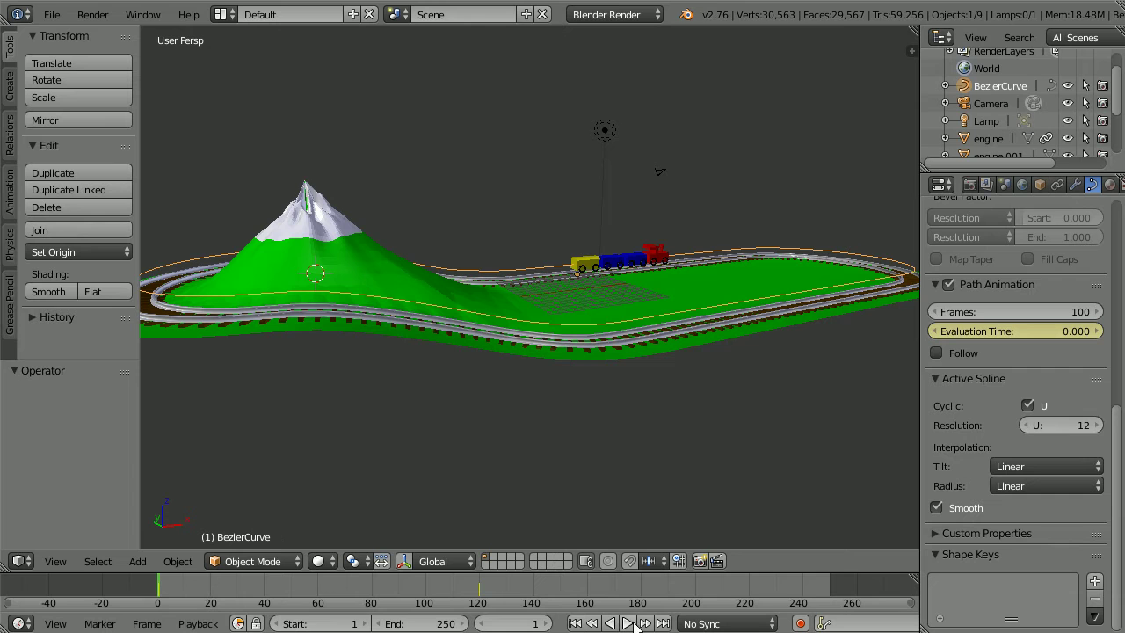
Play the animation to preview the train, then stop back at frame 1
{"action": "left_click", "coordinate": [630, 624]}
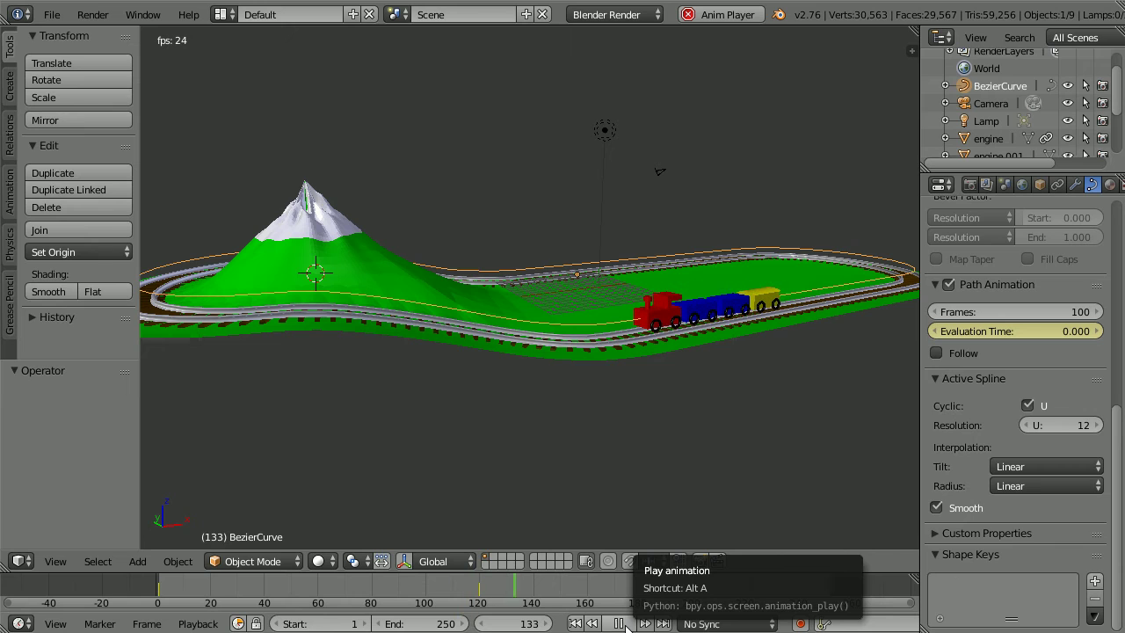
{"action": "left_click", "coordinate": [620, 624]}
{"action": "left_click", "coordinate": [575, 624]}
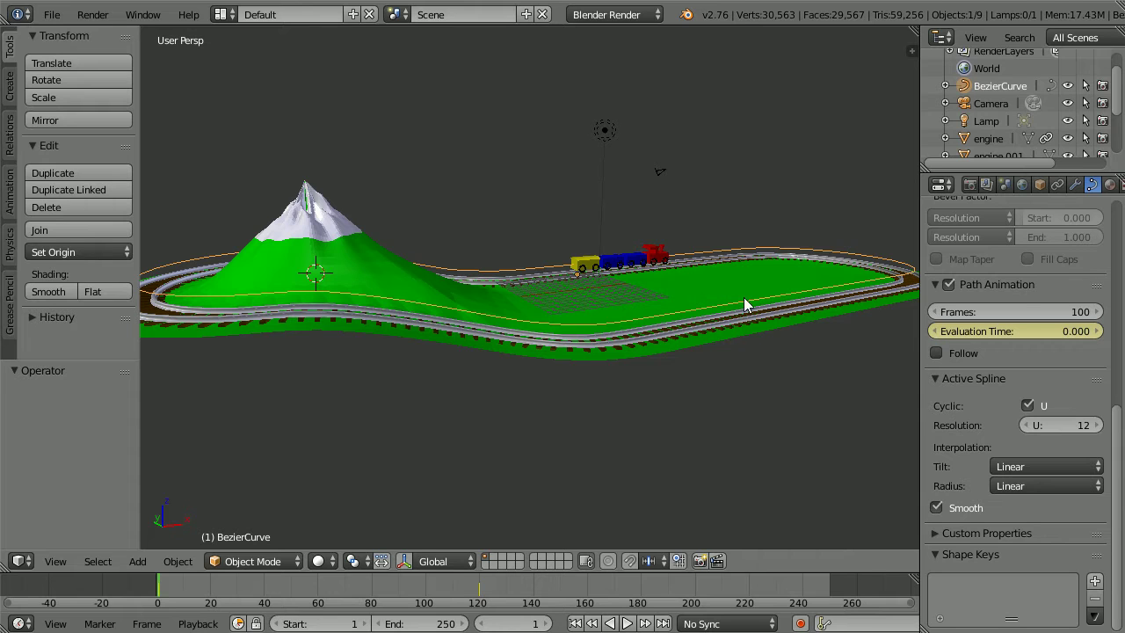
Hold Evaluation Time at 45 with a keyframe on frame 130
{"action": "left_click", "coordinate": [522, 623]}
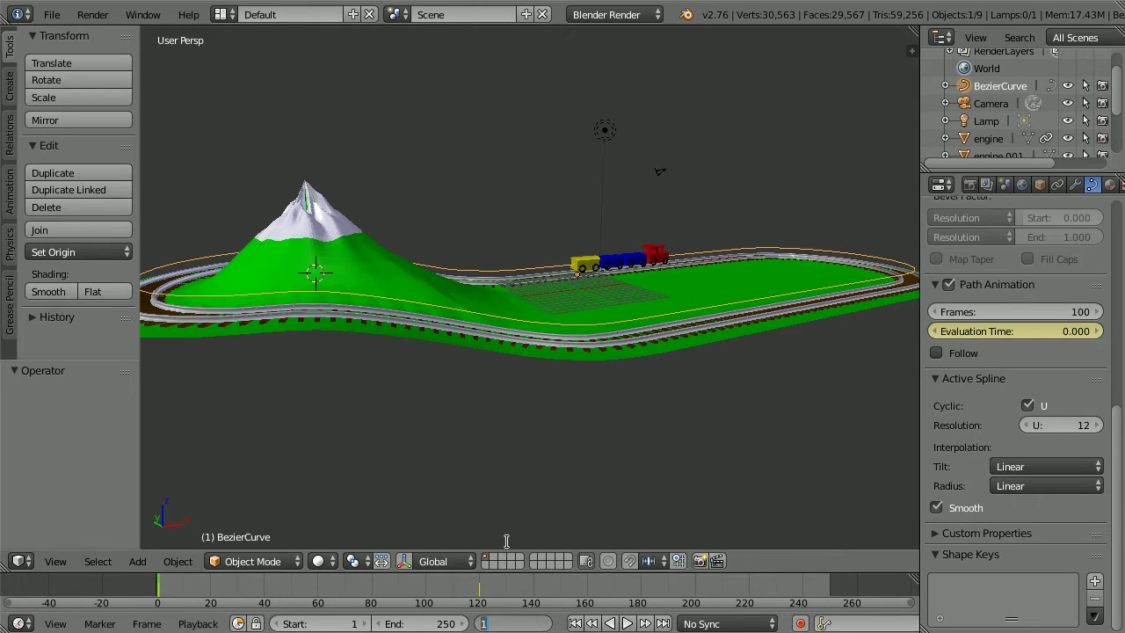
{"action": "type", "text": "130"}
{"action": "key", "text": "Return"}
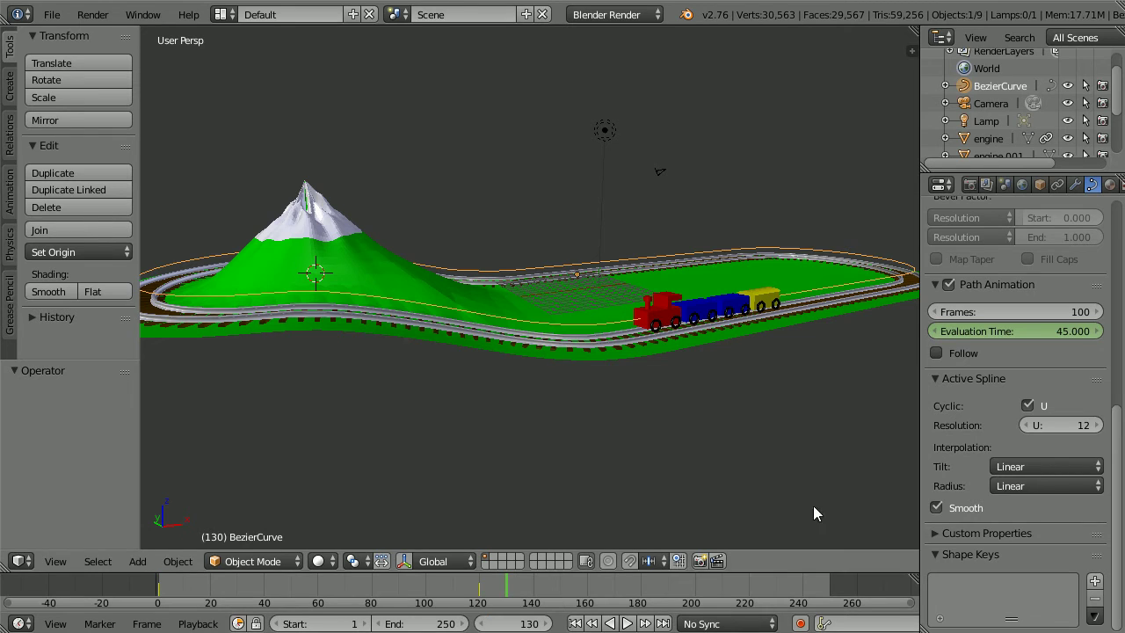
{"action": "right_click", "coordinate": [973, 334]}
{"action": "left_click", "coordinate": [938, 337]}
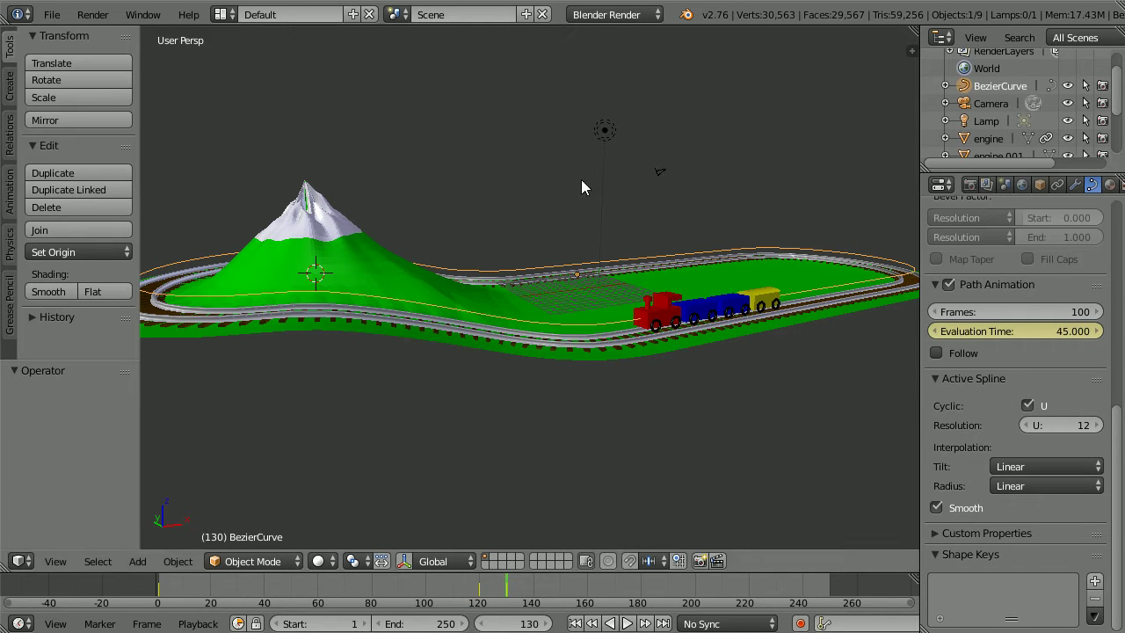
Key Evaluation Time at 100 on the last frame, 250
{"action": "left_click", "coordinate": [664, 625]}
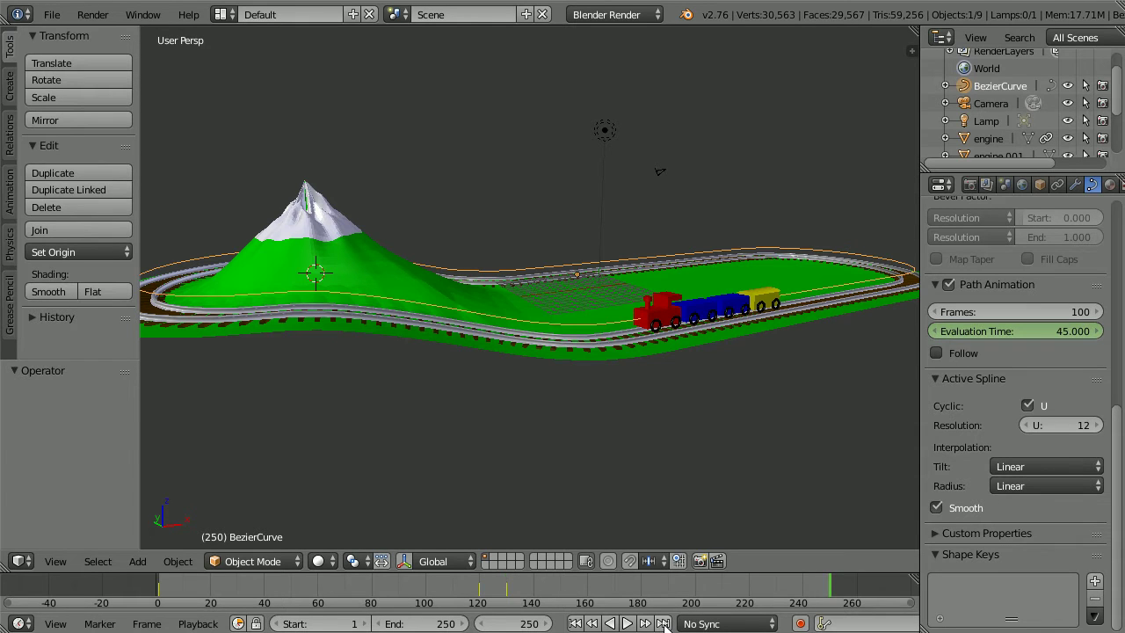
{"action": "left_click", "coordinate": [967, 327]}
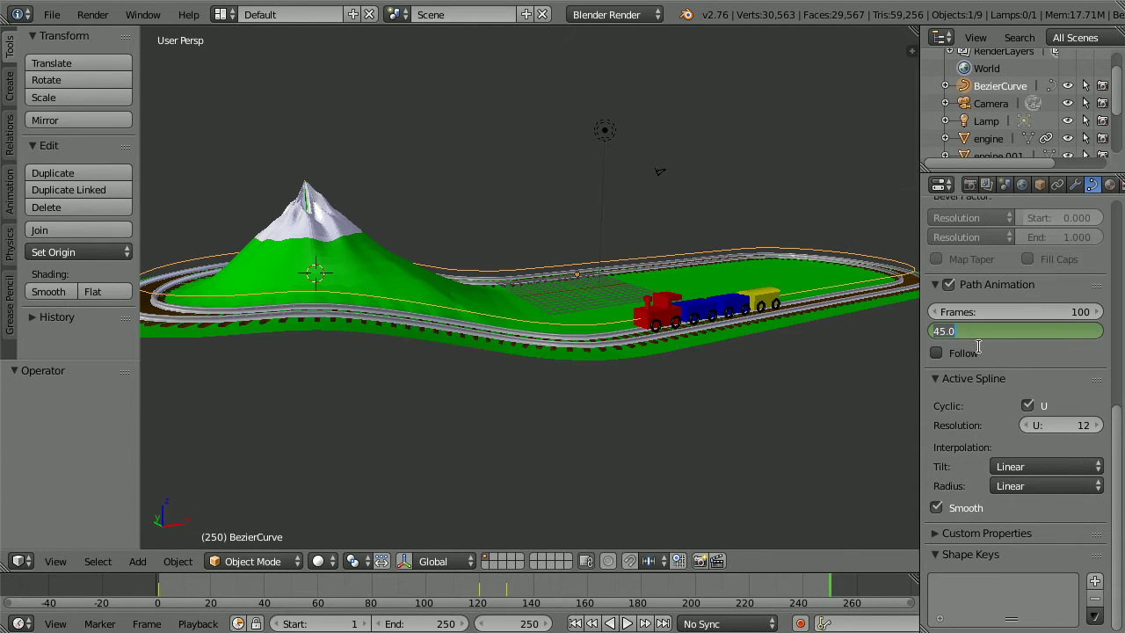
{"action": "type", "text": "100"}
{"action": "key", "text": "Return"}
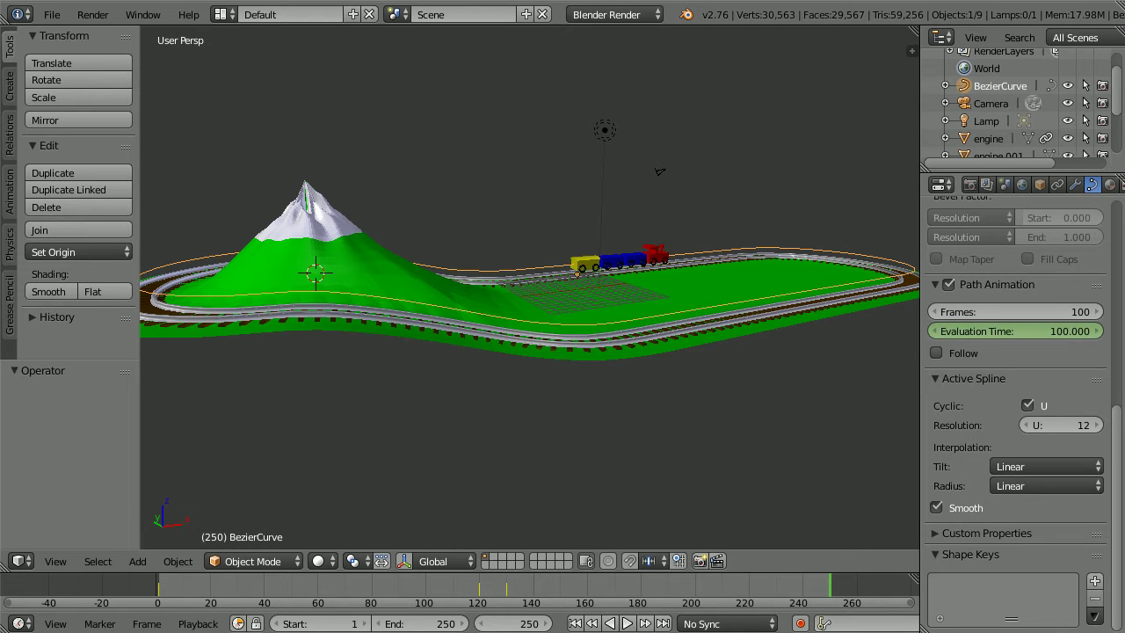
{"action": "right_click", "coordinate": [999, 330]}
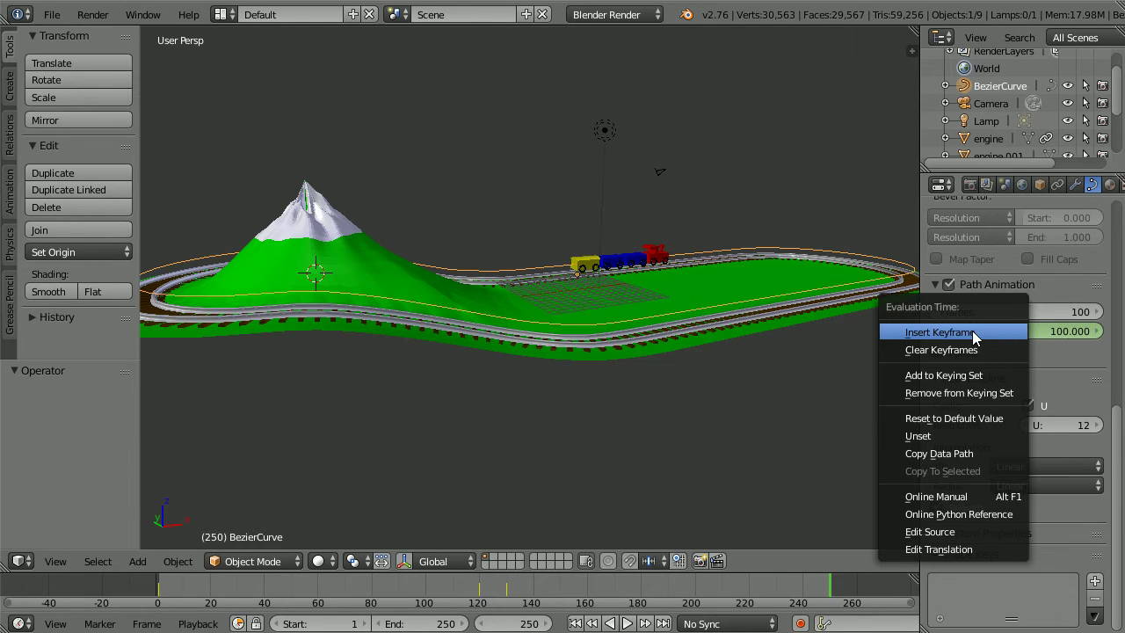
{"action": "left_click", "coordinate": [977, 332]}
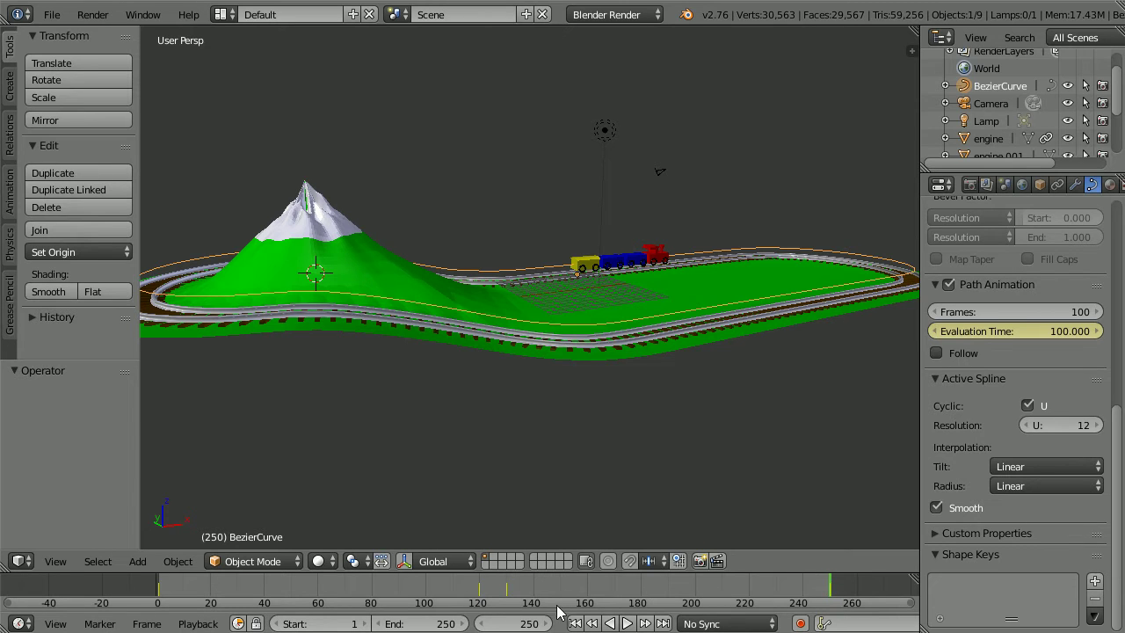
Set the animation's end frame to 260
{"action": "left_click", "coordinate": [451, 625]}
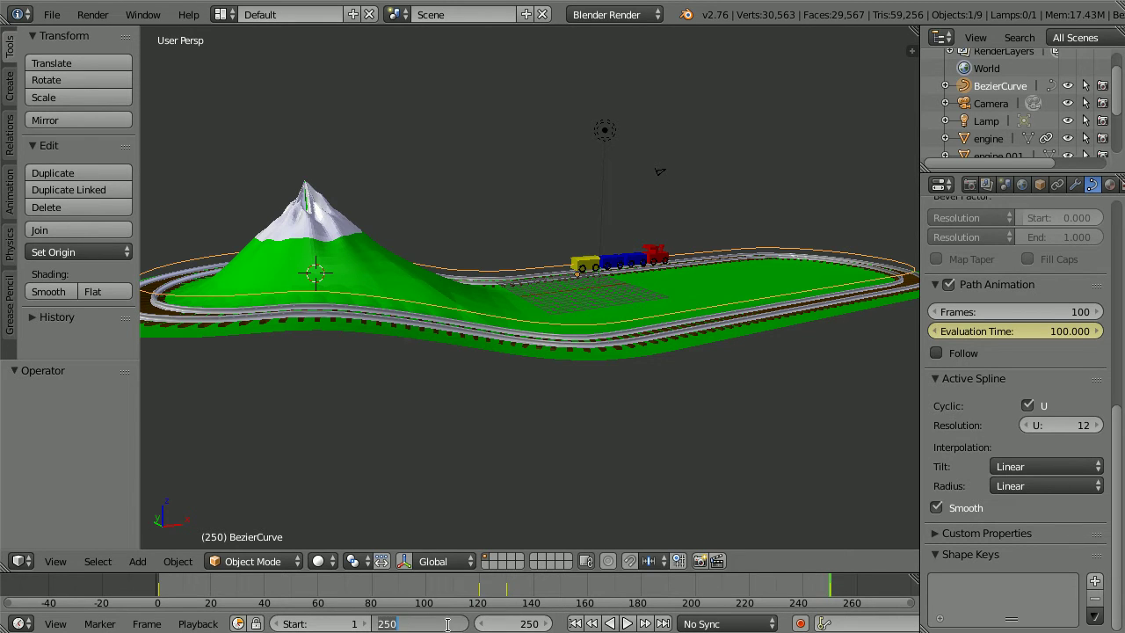
{"action": "type", "text": "260"}
{"action": "key", "text": "Return"}
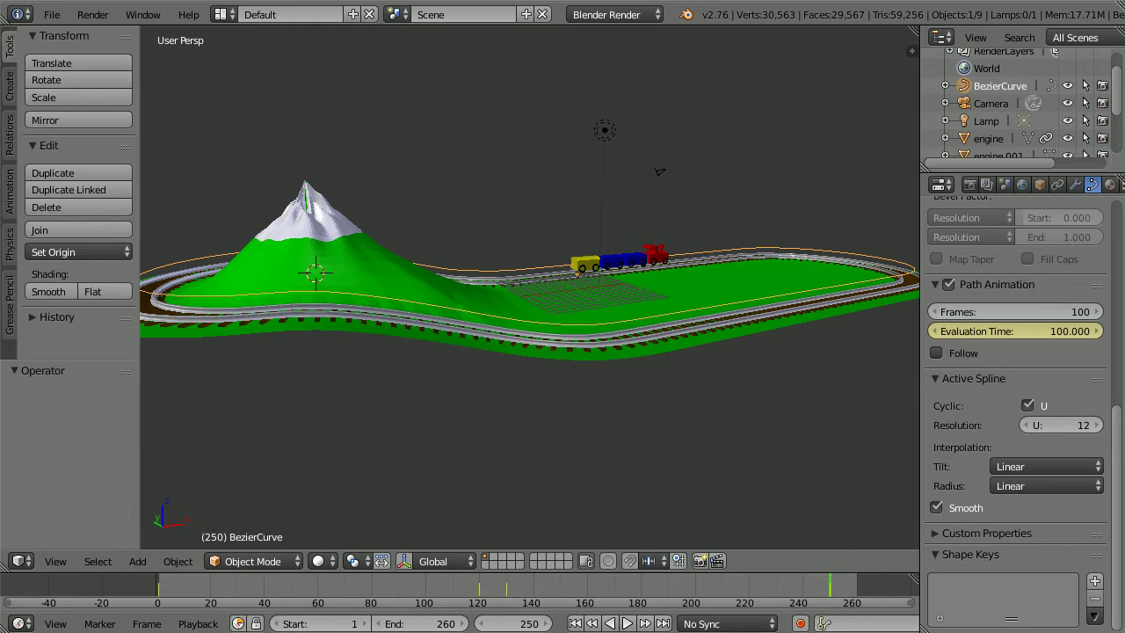
Switch to the Video Editing layout with its preview pane turned into a 3D View
{"action": "left_click", "coordinate": [221, 14]}
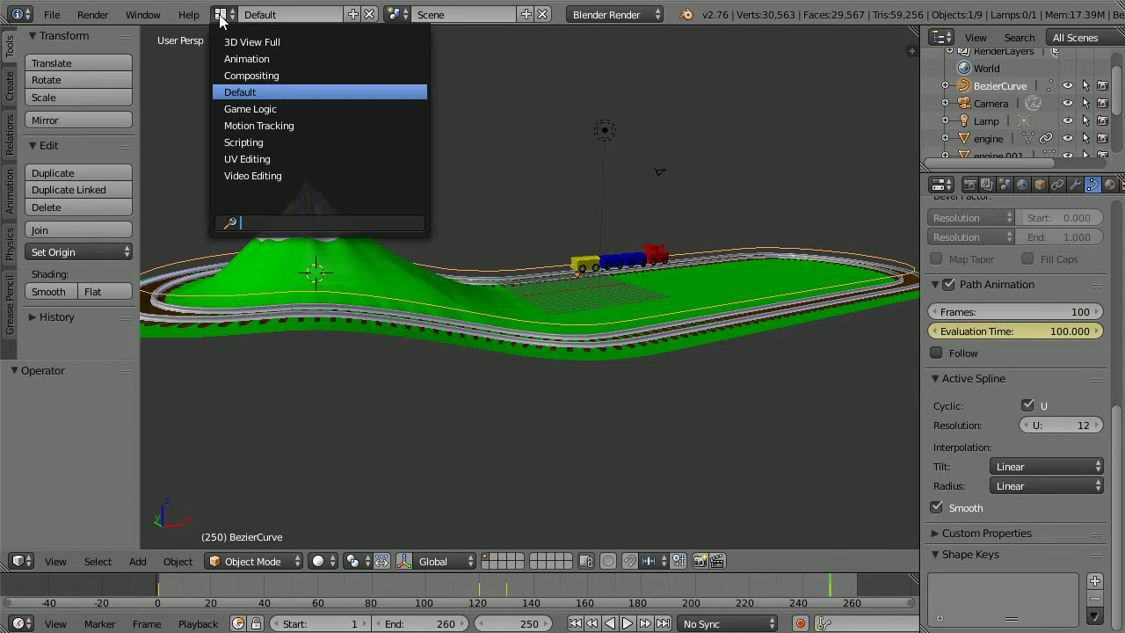
{"action": "left_click", "coordinate": [295, 175]}
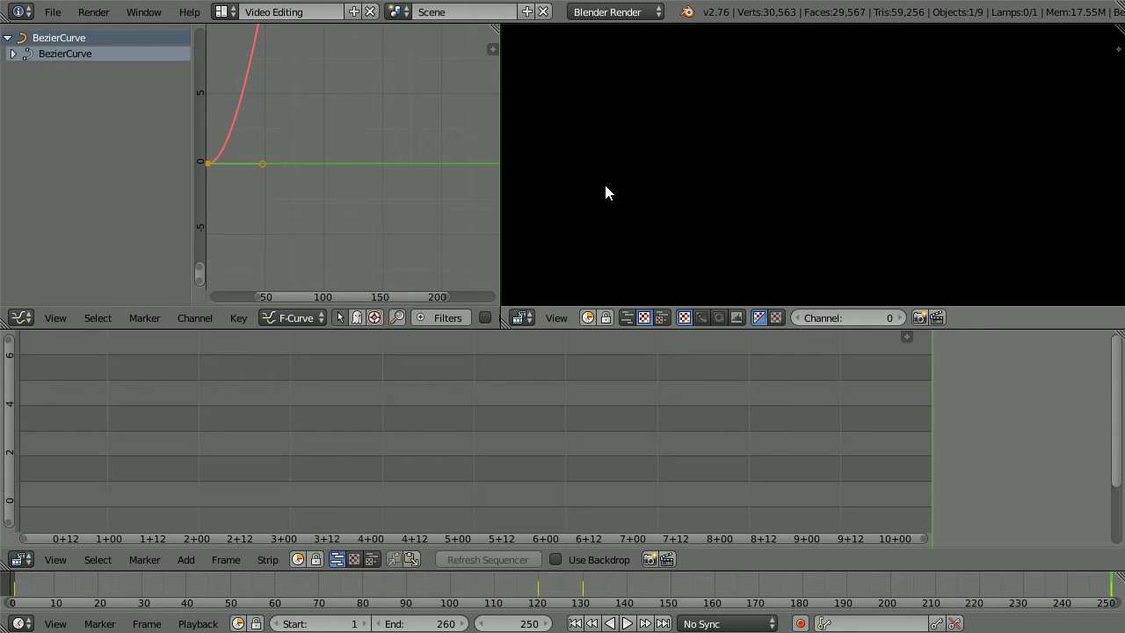
{"action": "left_click", "coordinate": [523, 318]}
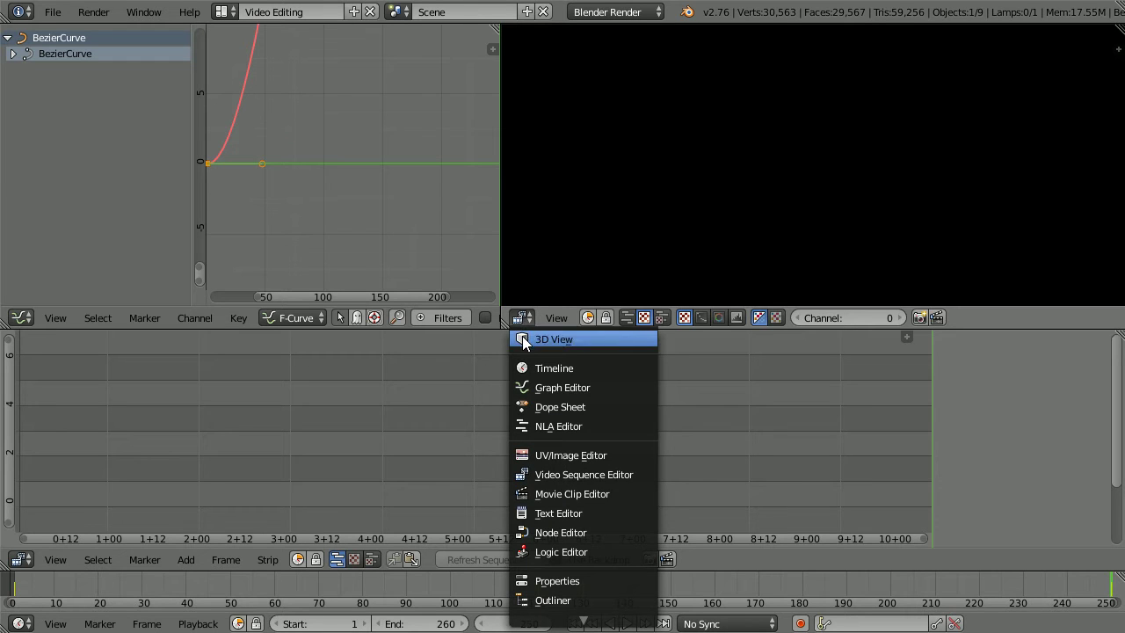
{"action": "left_click", "coordinate": [606, 340]}
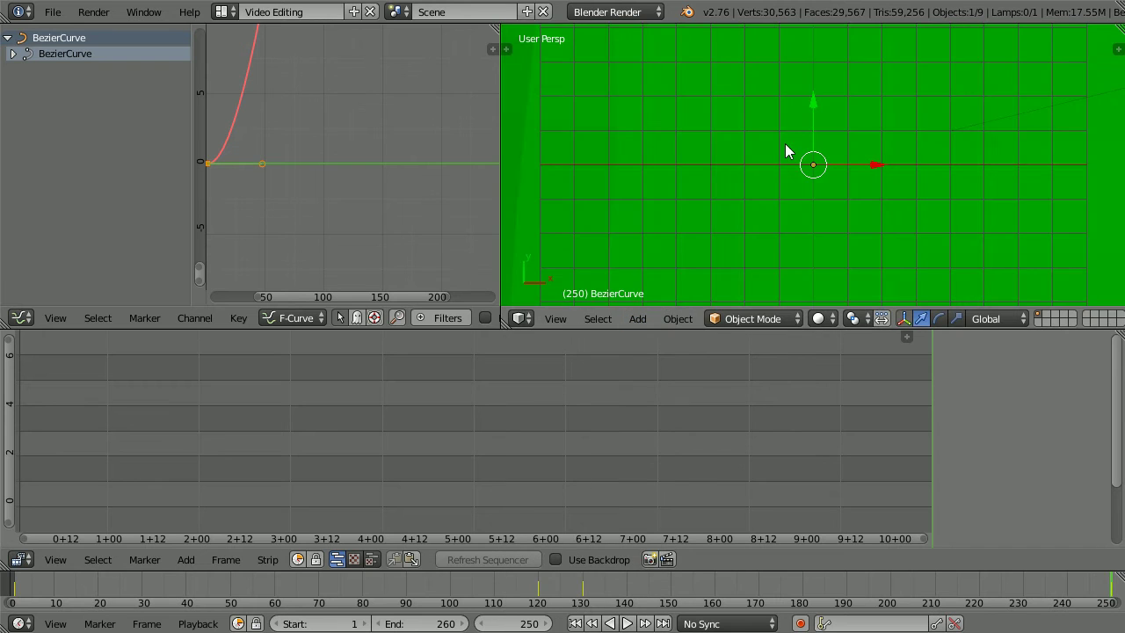
{"action": "scroll", "coordinate": [785, 144], "scroll_direction": "up", "scroll_amount": 3}
{"action": "scroll", "coordinate": [782, 147], "scroll_direction": "down", "scroll_amount": 7}
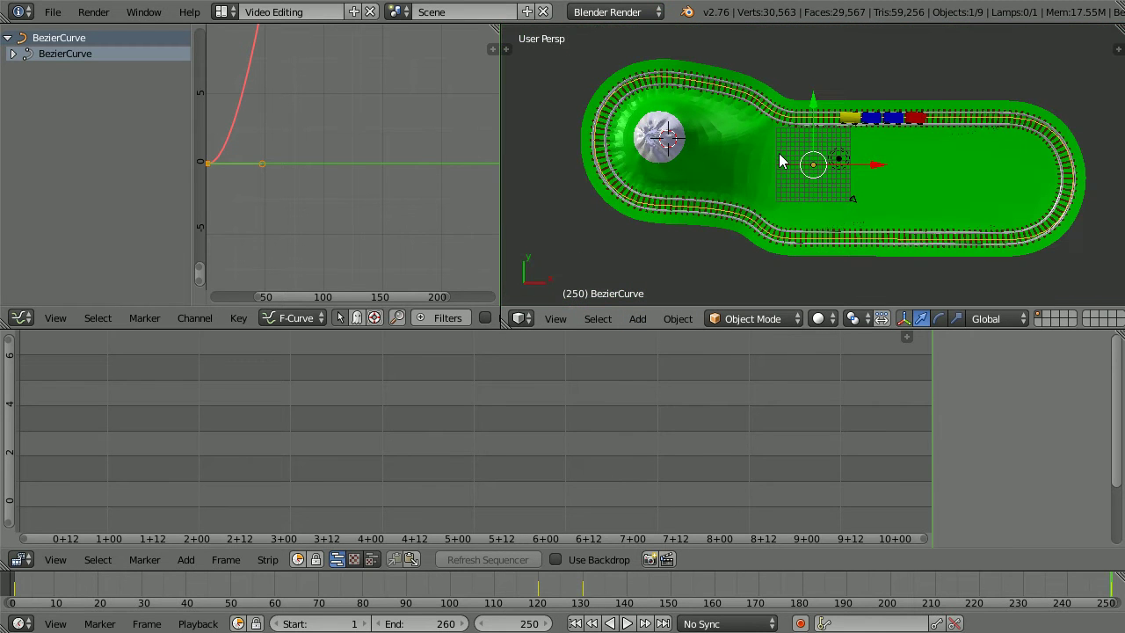
Set the playback sync mode to AV-sync
{"action": "left_click", "coordinate": [720, 623]}
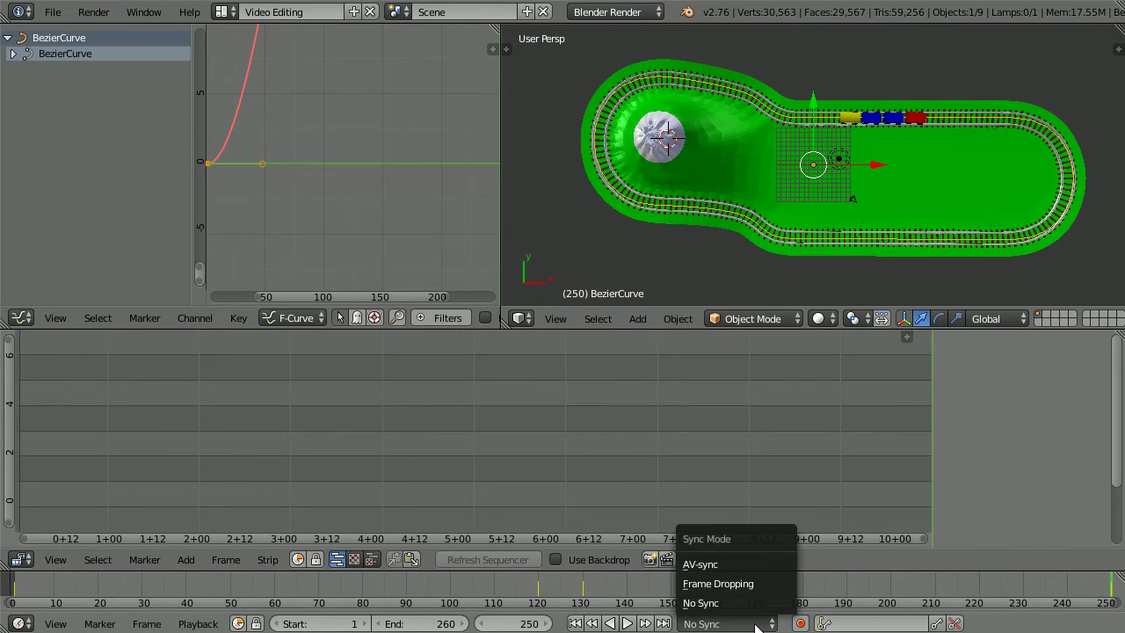
{"action": "left_click", "coordinate": [751, 563]}
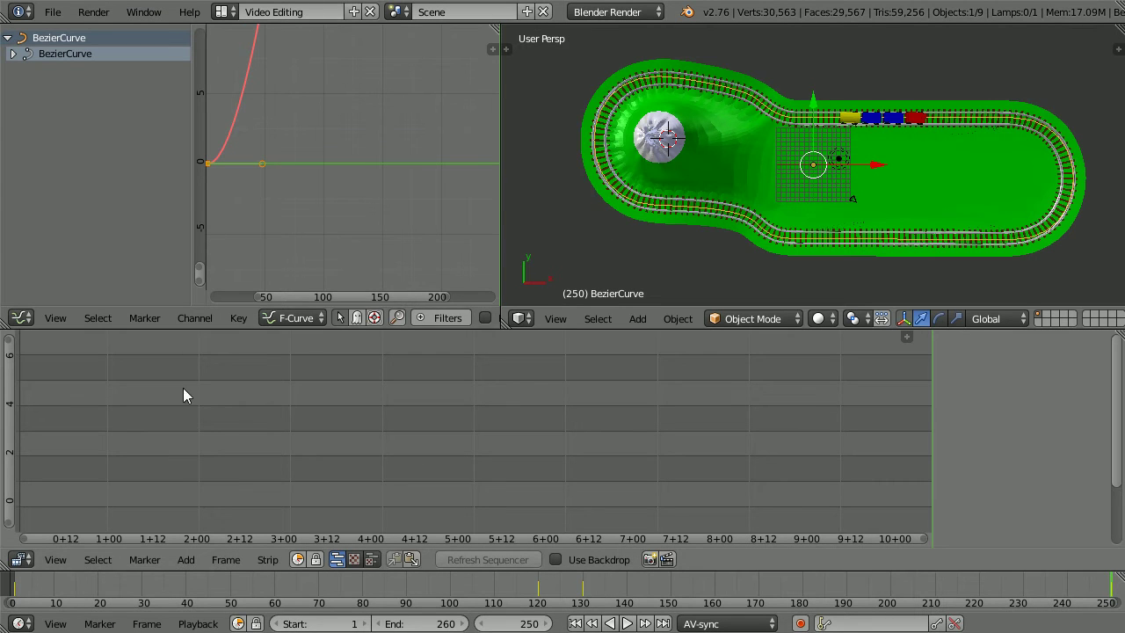
{"action": "left_click", "coordinate": [187, 561]}
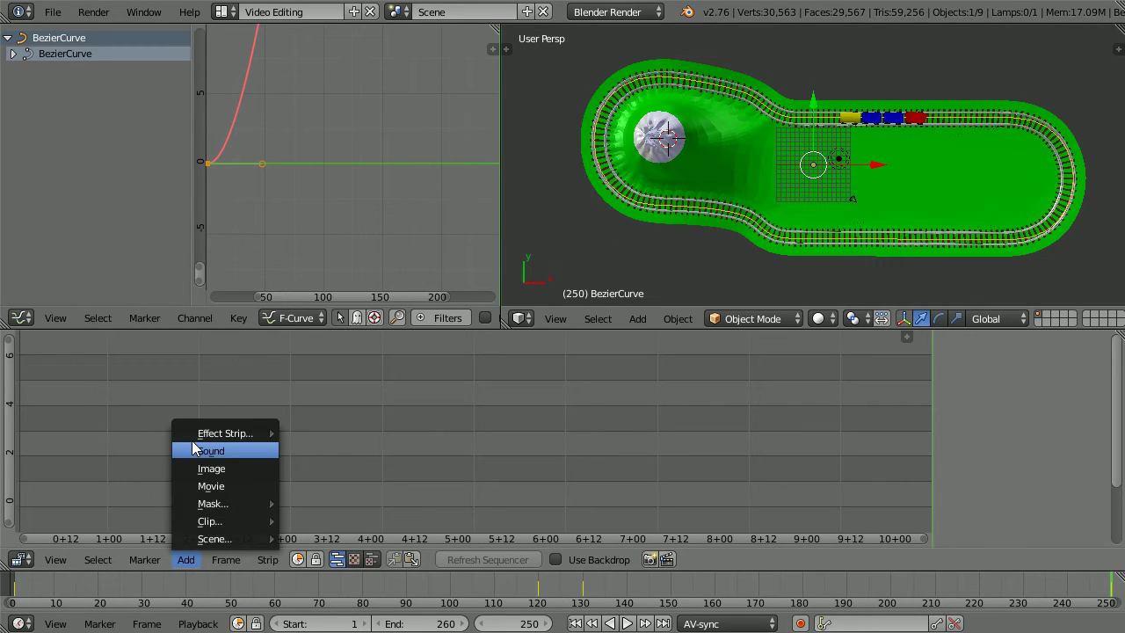
Add trains007.mp3 as a sound strip starting at frame 250 on channel 1
{"action": "left_click", "coordinate": [250, 450]}
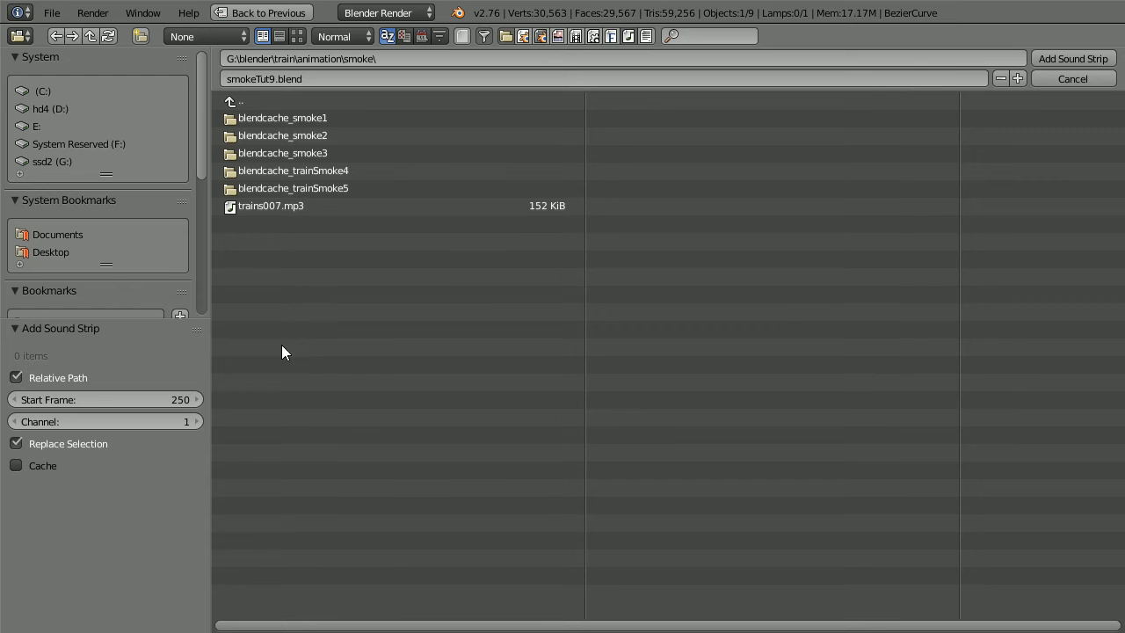
{"action": "left_click", "coordinate": [295, 209]}
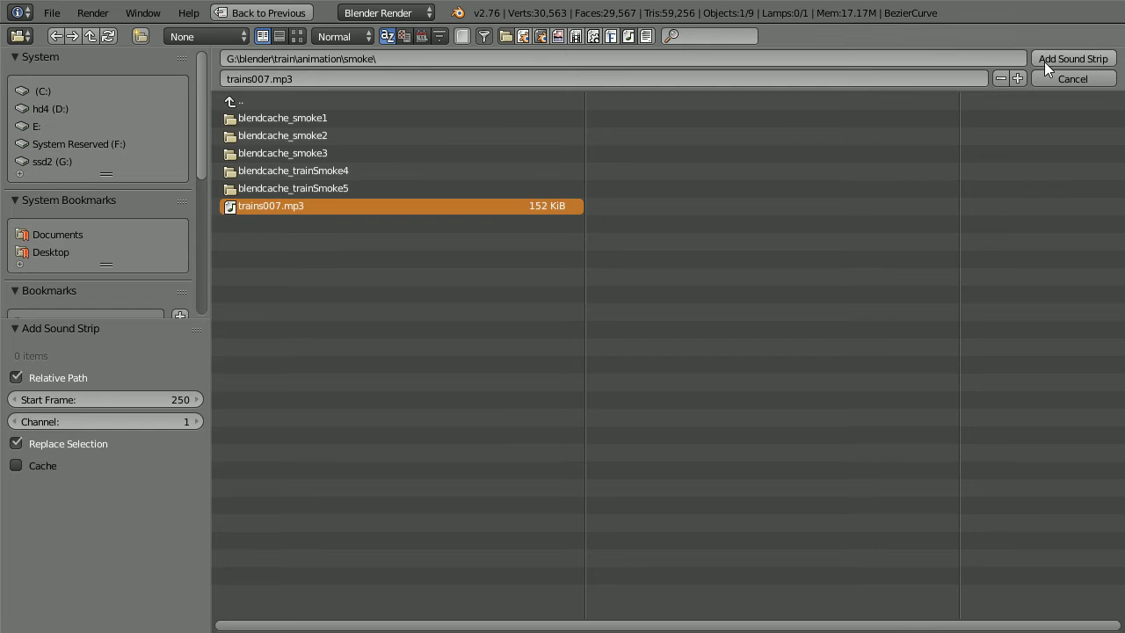
{"action": "left_click", "coordinate": [1105, 59]}
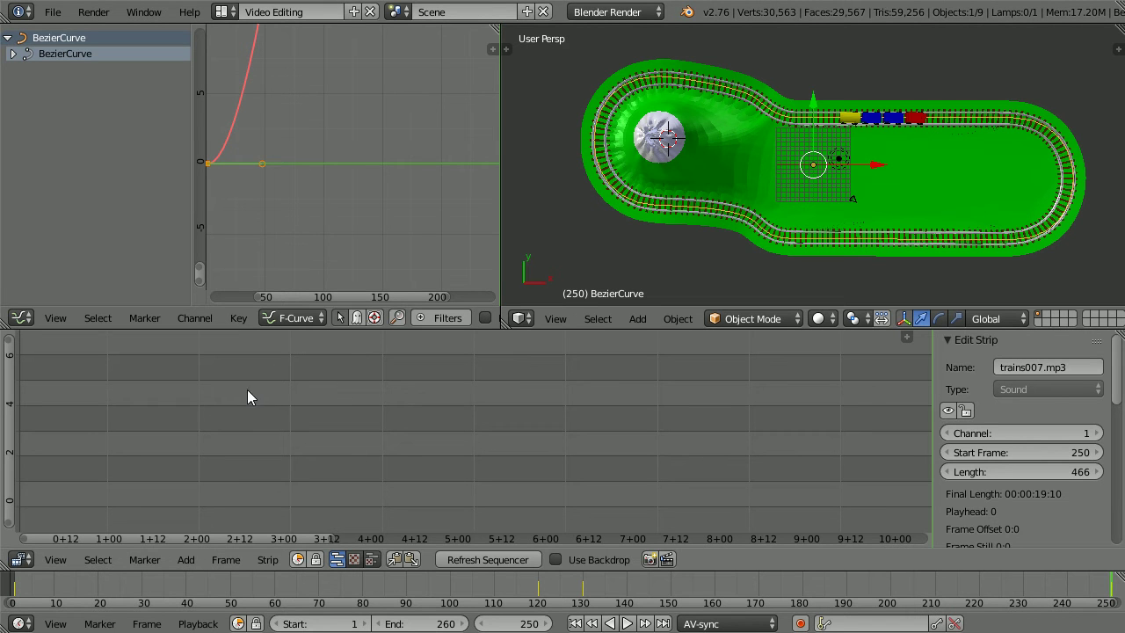
Turn off Show Seconds and zoom out to see the whole 466-frame trains007.mp3 strip
{"action": "left_click", "coordinate": [63, 560]}
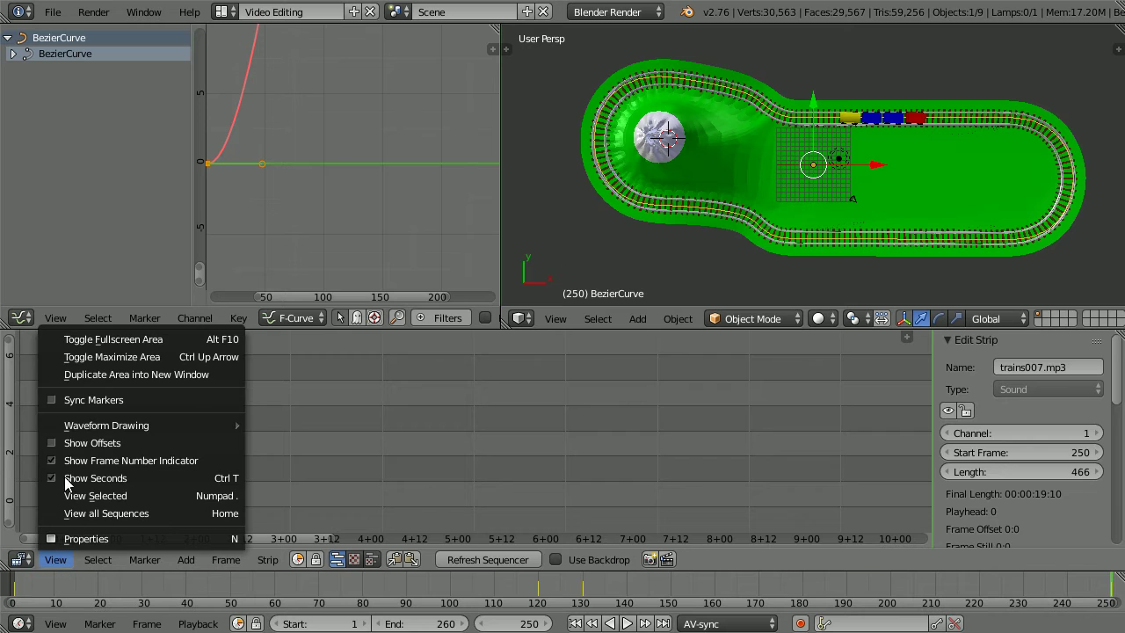
{"action": "left_click", "coordinate": [126, 479]}
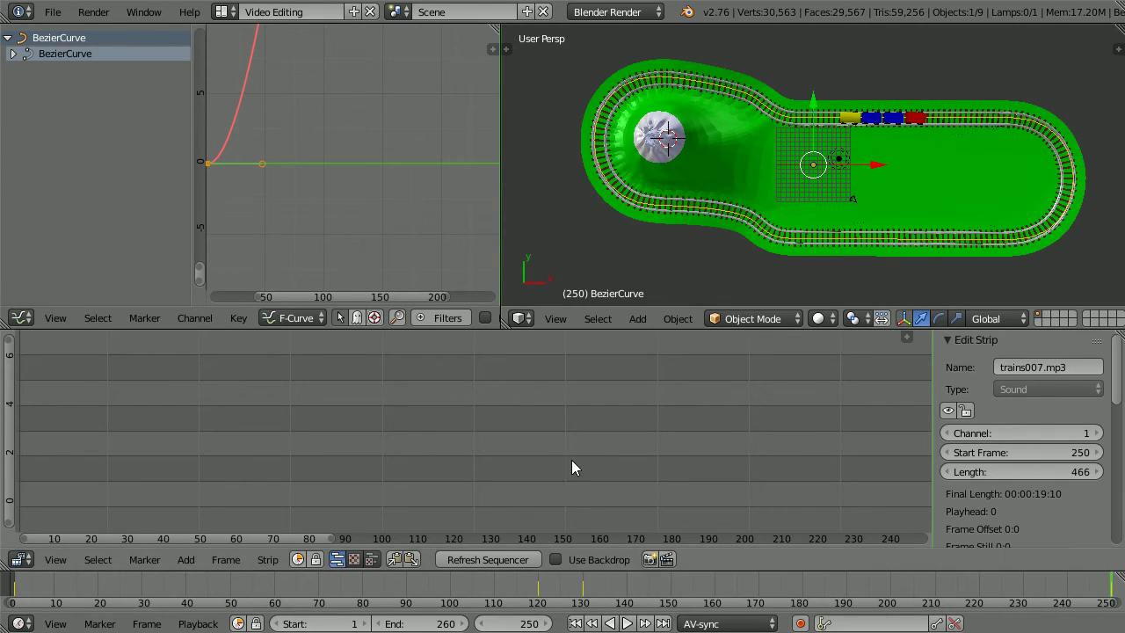
{"action": "scroll", "coordinate": [572, 460], "scroll_direction": "down", "scroll_amount": 5}
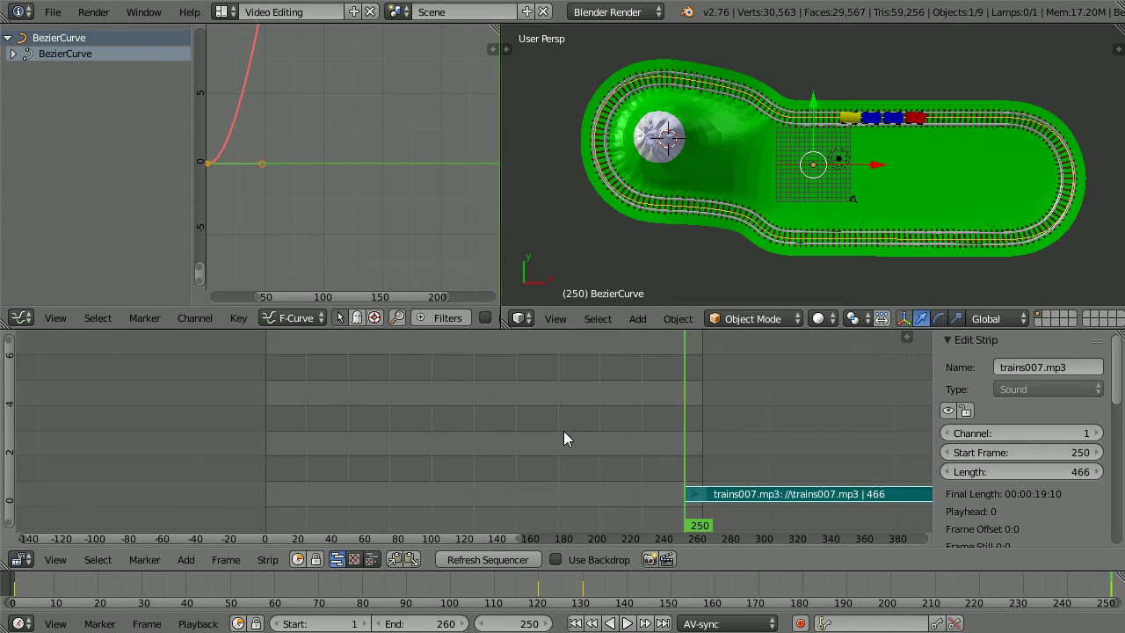
{"action": "scroll", "coordinate": [563, 431], "scroll_direction": "down", "scroll_amount": 4}
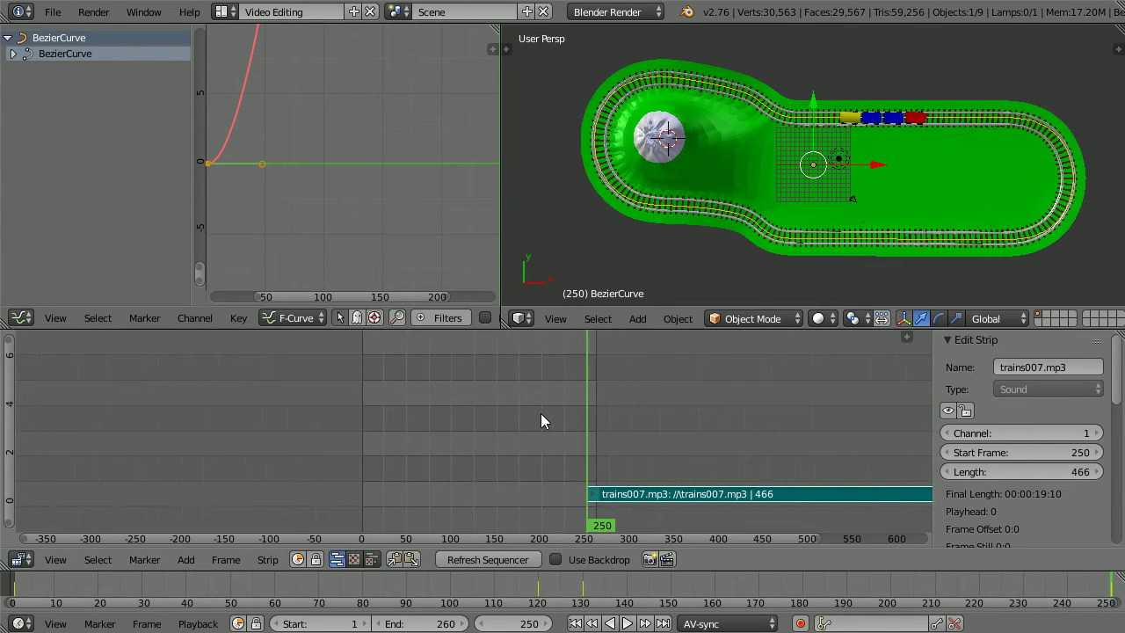
{"action": "scroll", "coordinate": [541, 414], "scroll_direction": "down", "scroll_amount": 1}
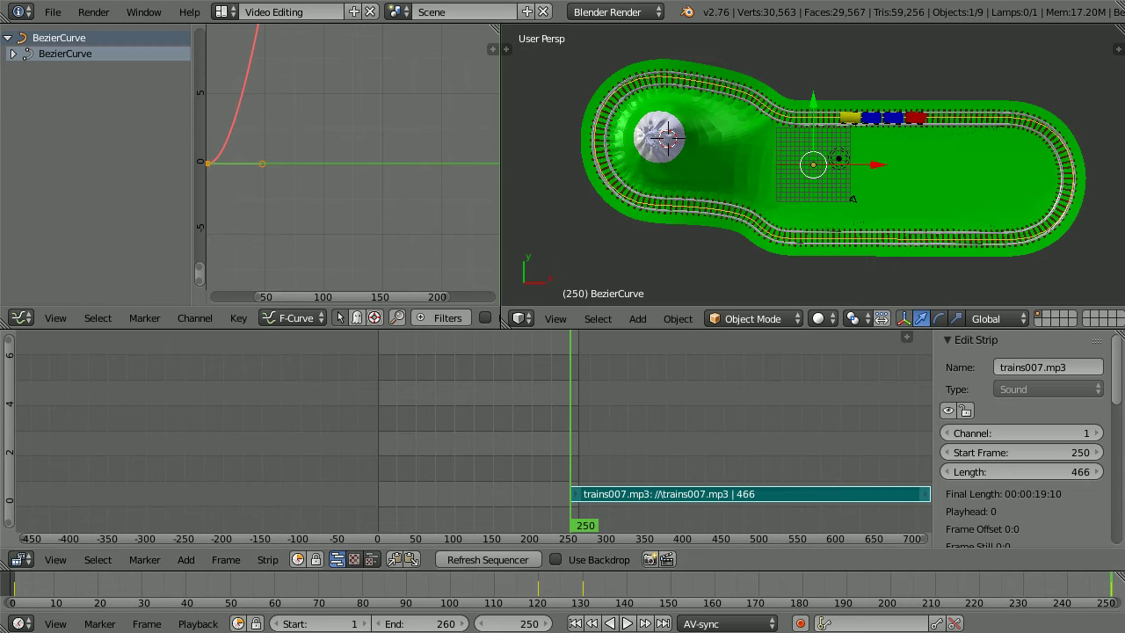
Duplicate the trains007.mp3 strip onto channel 3
{"action": "left_click", "coordinate": [268, 559]}
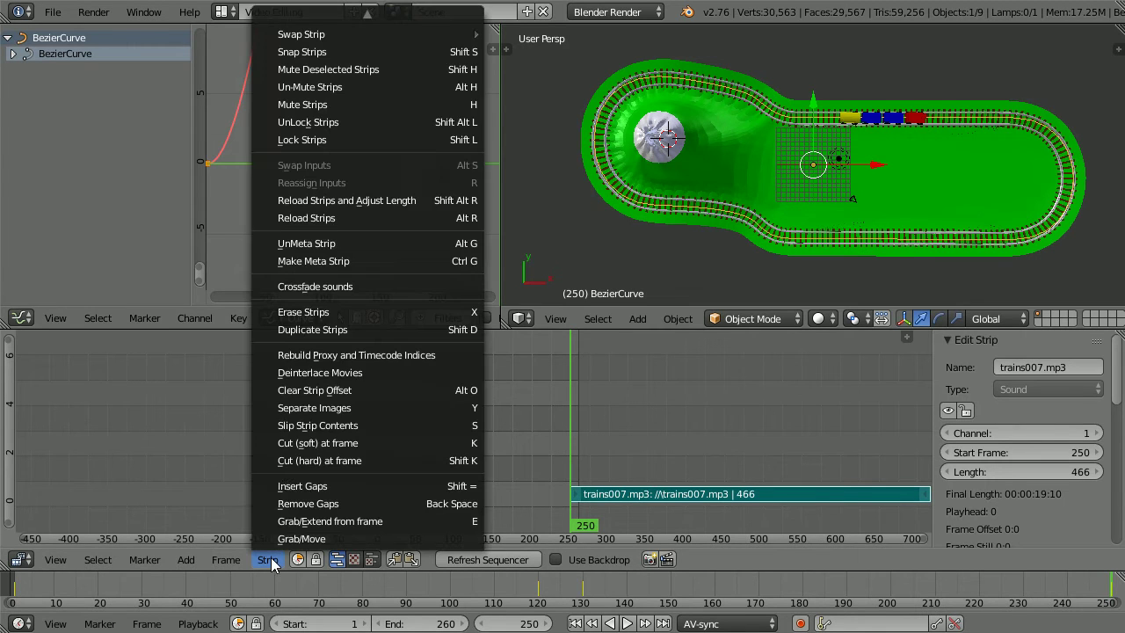
{"action": "left_click", "coordinate": [394, 330]}
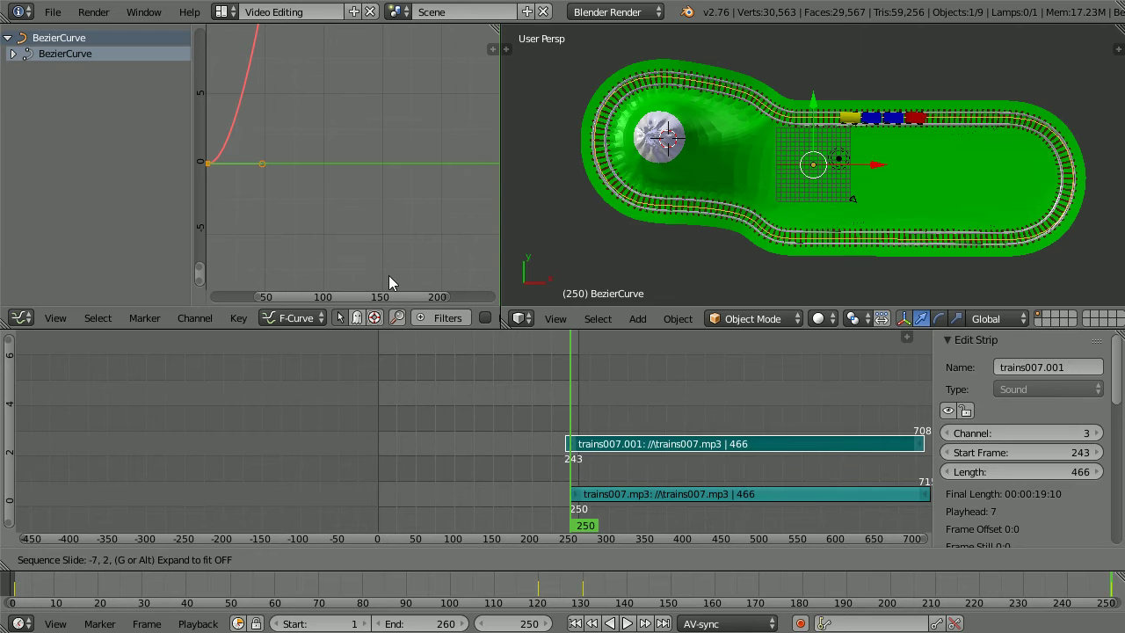
{"action": "left_click", "coordinate": [213, 276]}
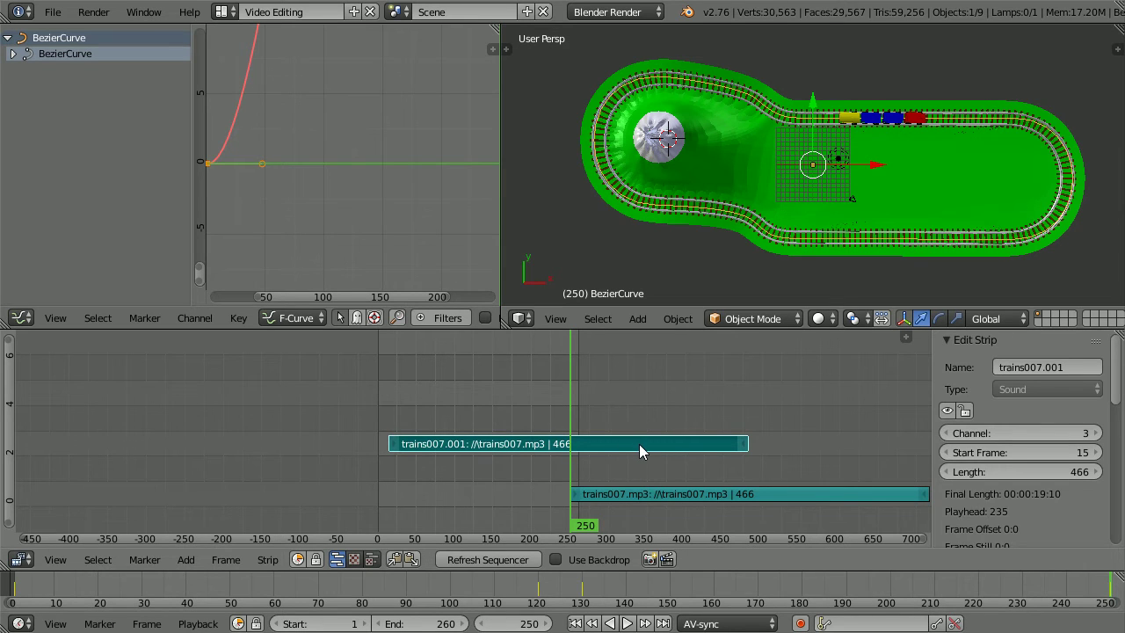
Trim the copy's left end so it spans frames 352–480, 129 frames long
{"action": "right_click", "coordinate": [391, 444]}
{"action": "key", "text": "g"}
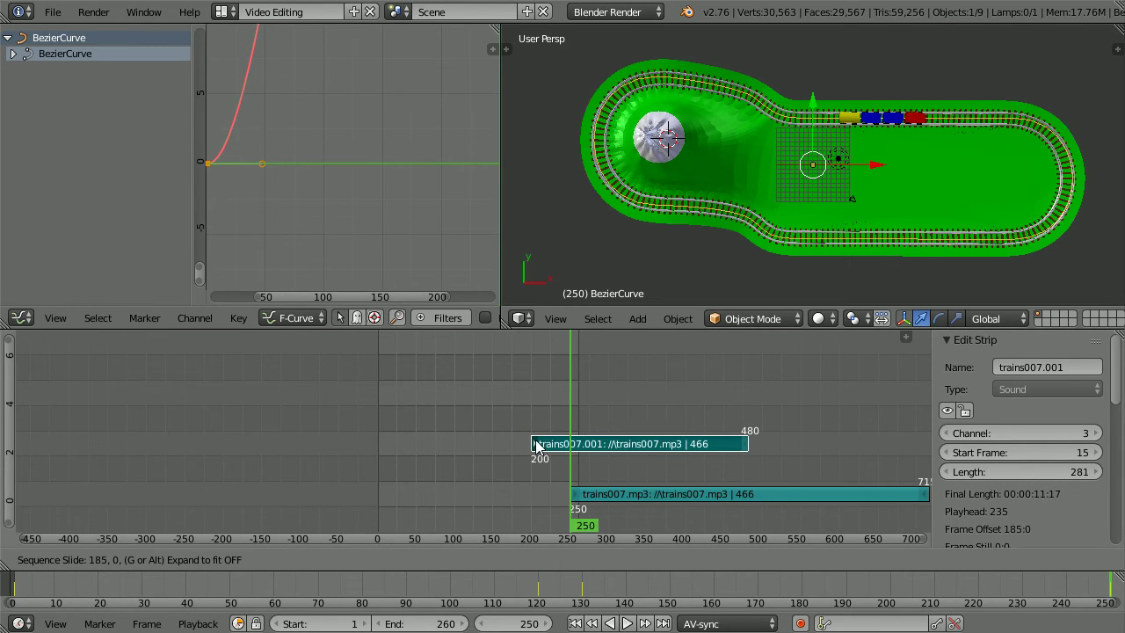
{"action": "left_click", "coordinate": [655, 444]}
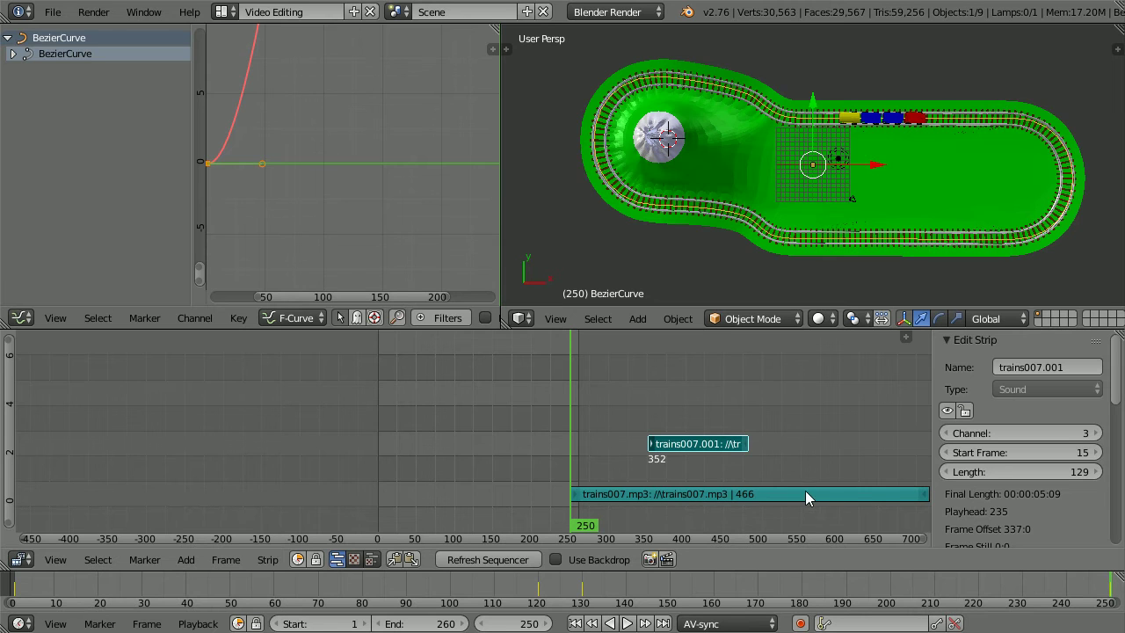
Trim the right end of trains007.mp3 down to 149 frames
{"action": "right_click", "coordinate": [925, 502]}
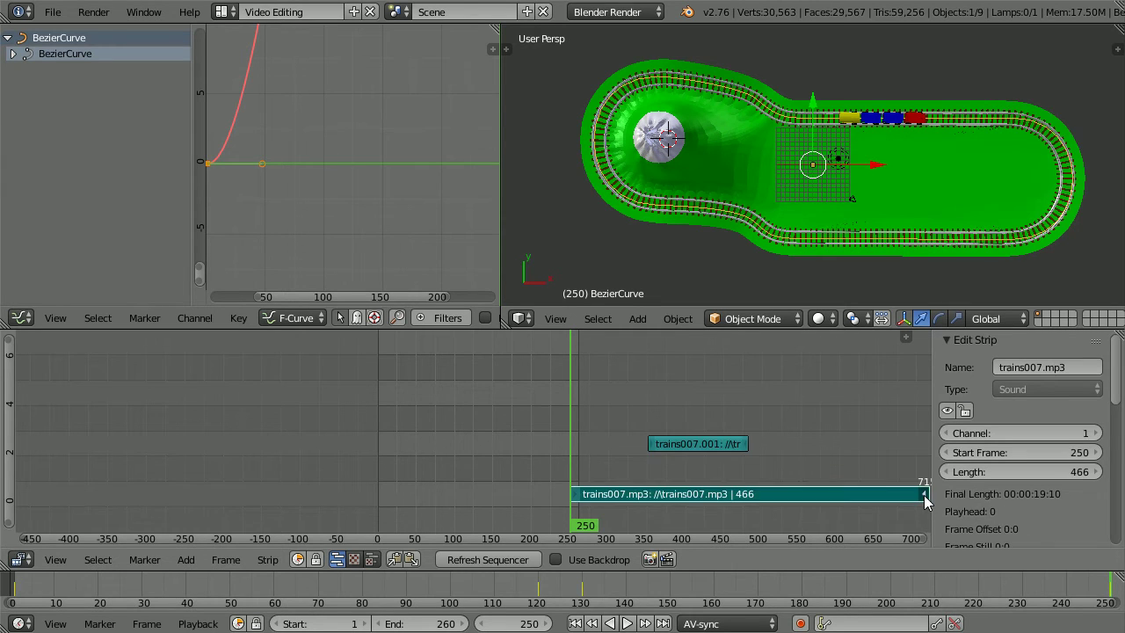
{"action": "key", "text": "g"}
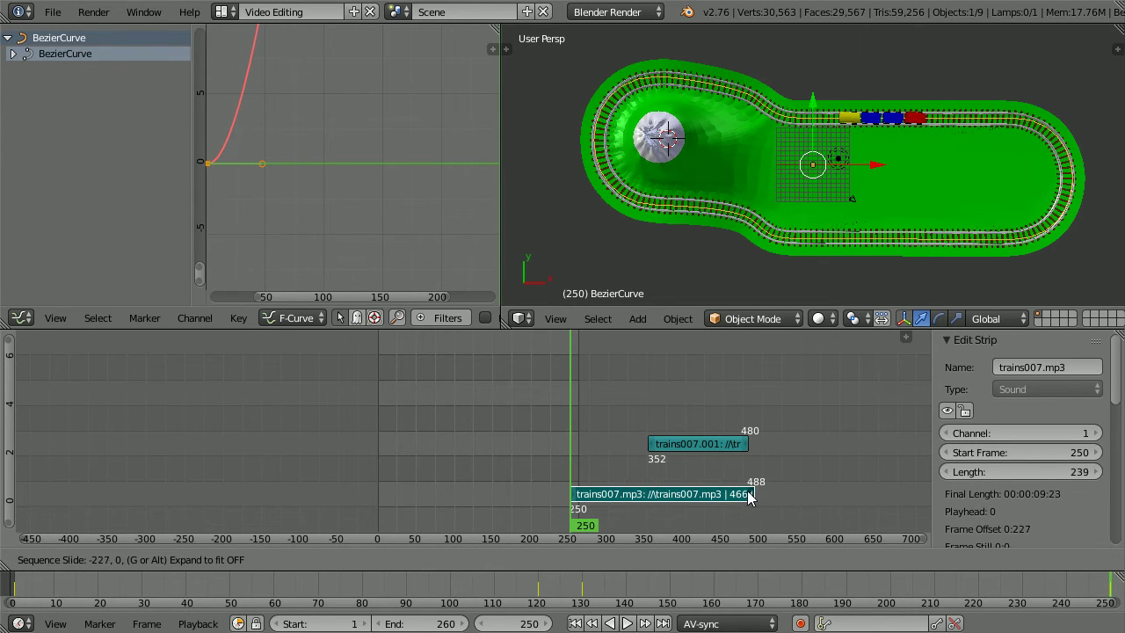
{"action": "left_click", "coordinate": [683, 501]}
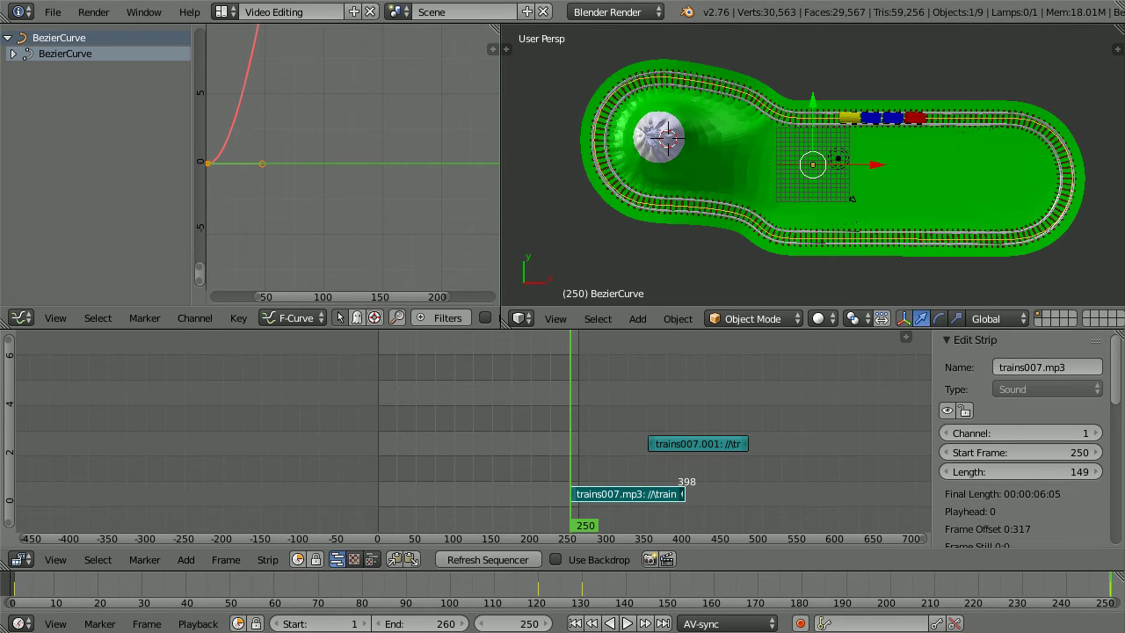
Move trains007.mp3 to start at frame 108, then rewind to frame 1
{"action": "left_click", "coordinate": [631, 494]}
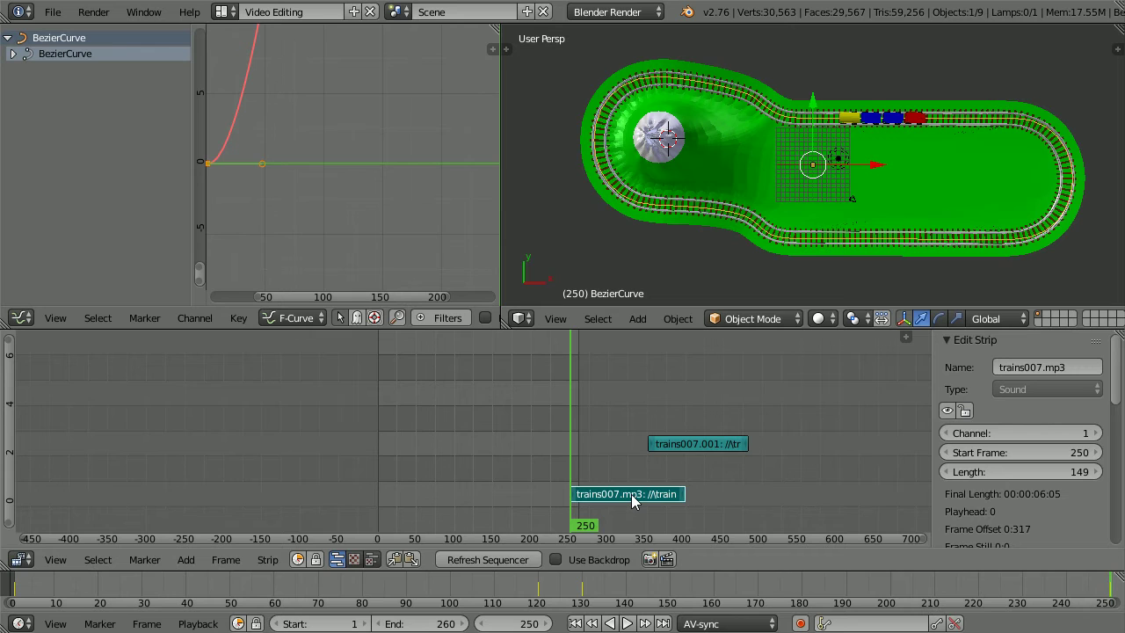
{"action": "key", "text": "g"}
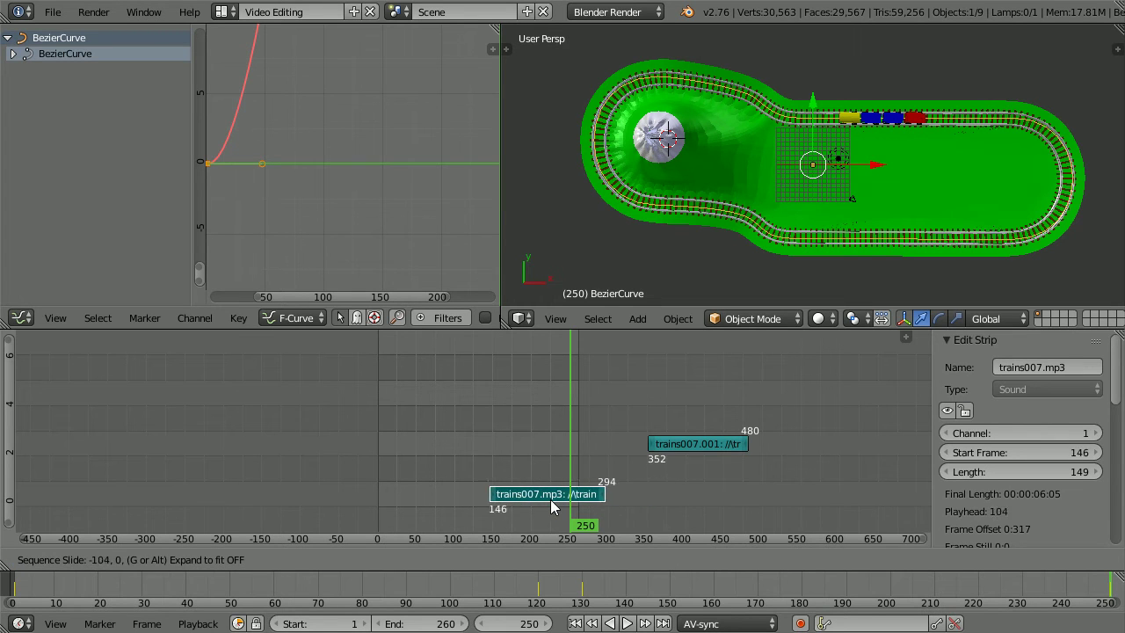
{"action": "left_click", "coordinate": [522, 500]}
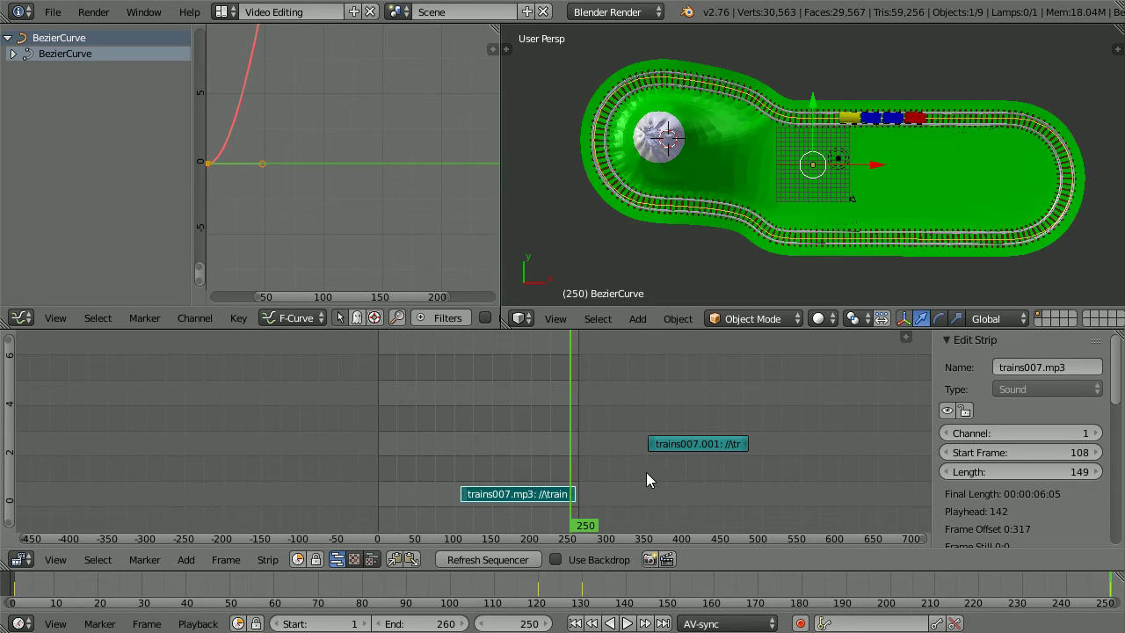
{"action": "left_click", "coordinate": [575, 624]}
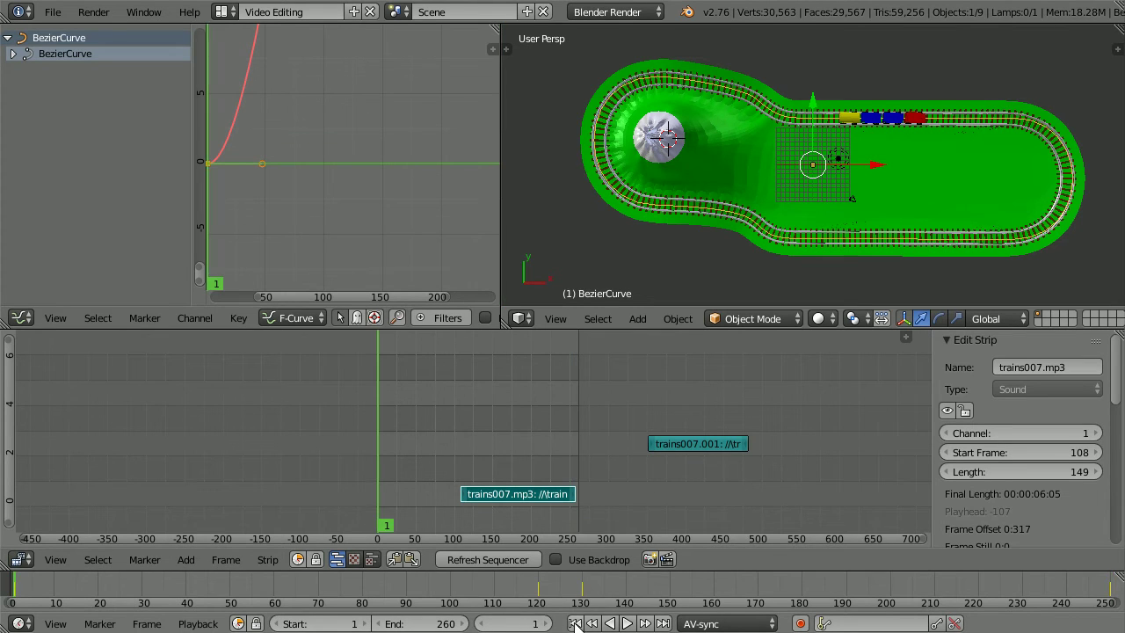
Snap the trains007.001 strip to start at frame 1
{"action": "right_click", "coordinate": [685, 444]}
{"action": "left_click", "coordinate": [268, 560]}
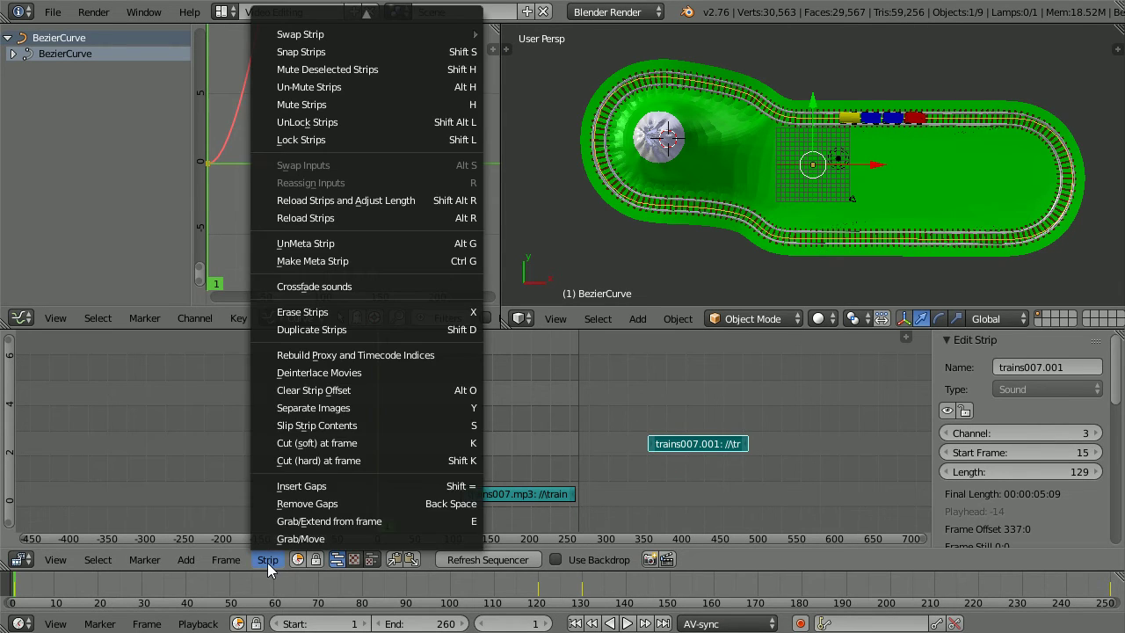
{"action": "left_click", "coordinate": [448, 52]}
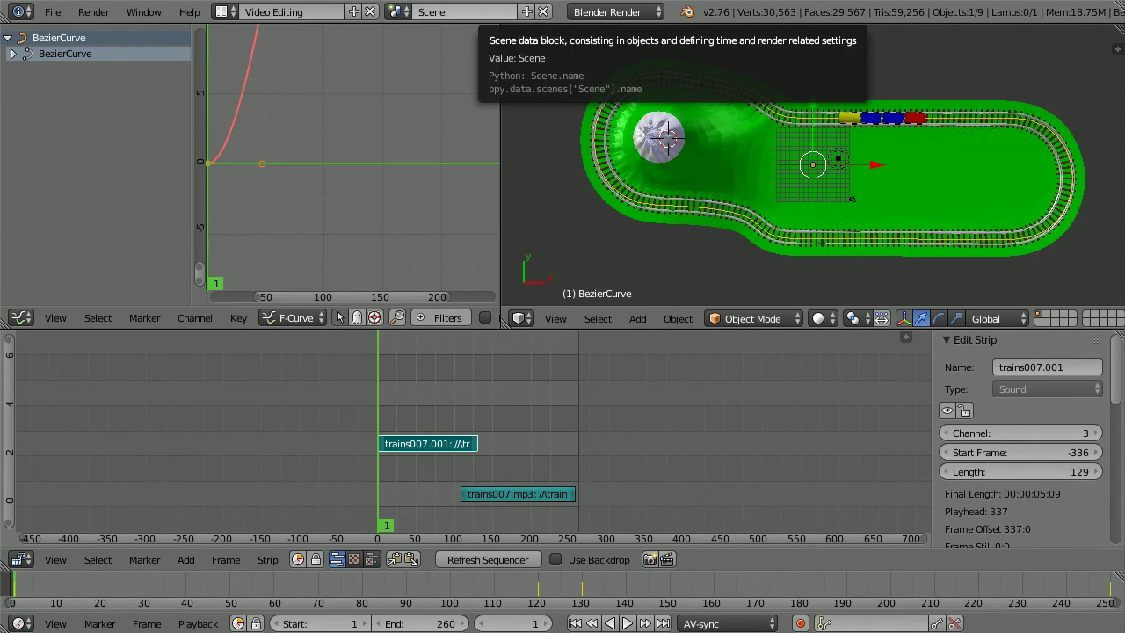
Zoom the sequencer to about frames -10–260 and preview the animation with sound
{"action": "scroll", "coordinate": [515, 433], "scroll_direction": "up", "scroll_amount": 3}
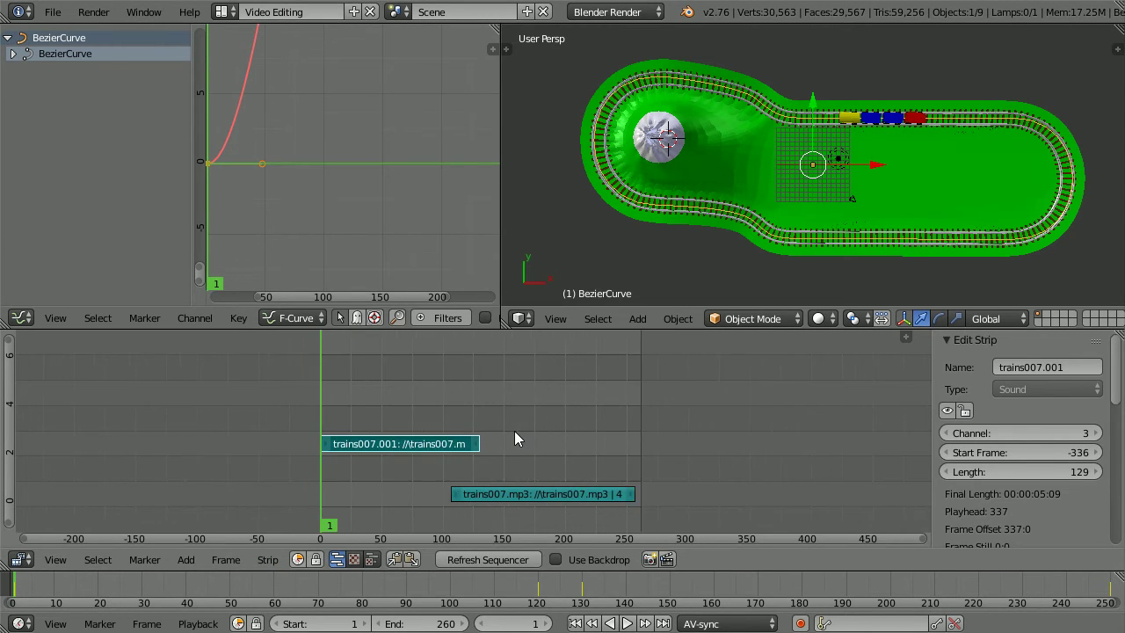
{"action": "scroll", "coordinate": [516, 432], "scroll_direction": "up", "scroll_amount": 5}
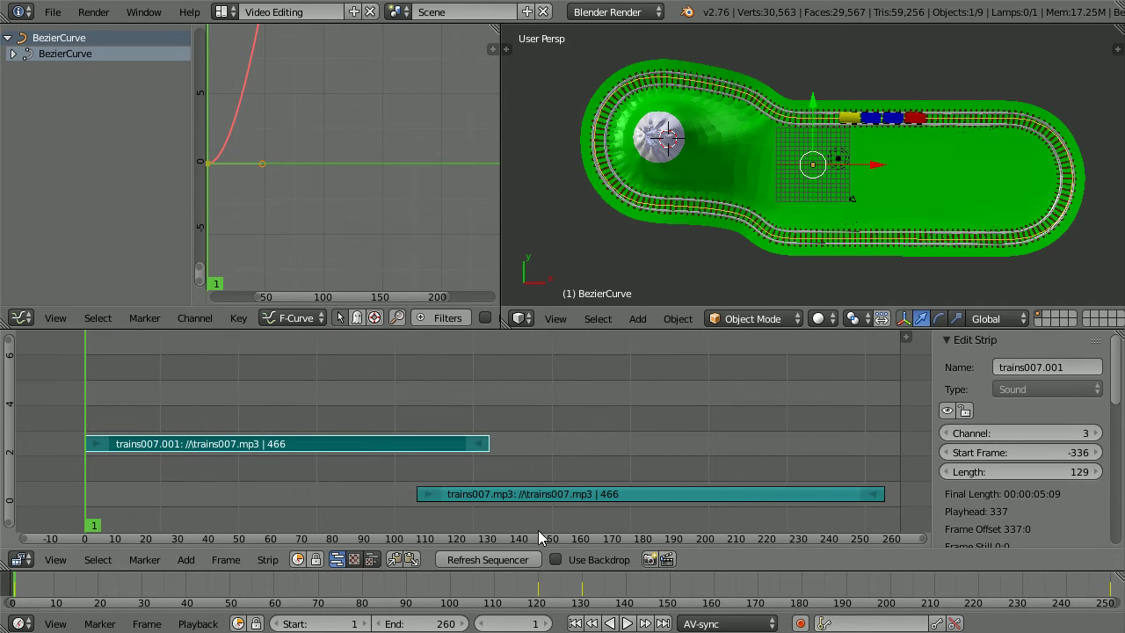
{"action": "left_click", "coordinate": [627, 623]}
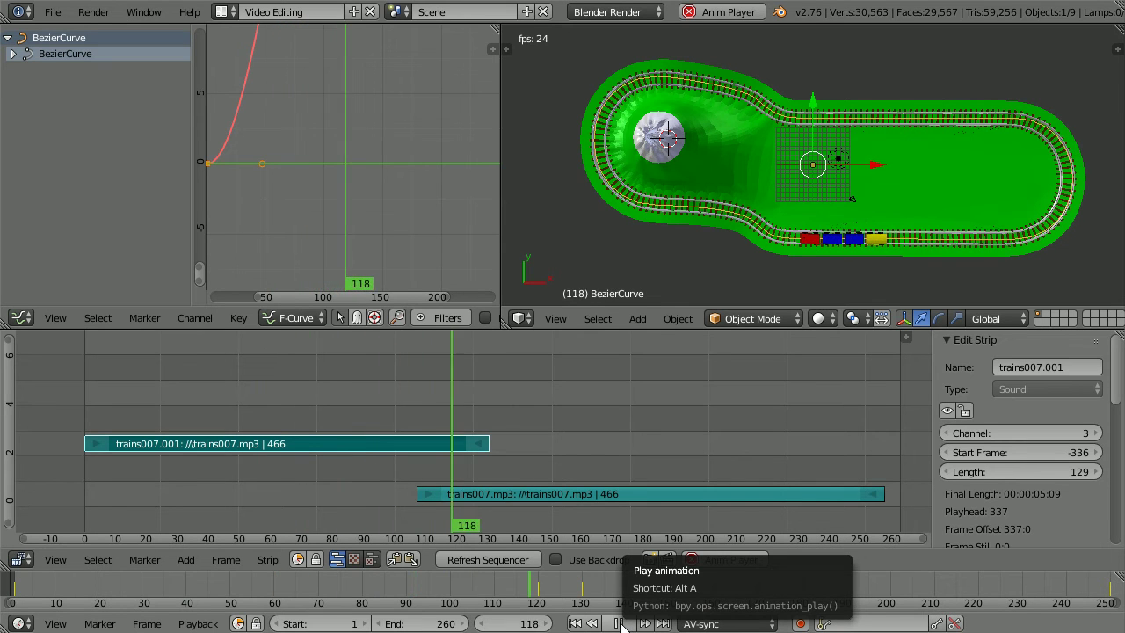
{"action": "left_click", "coordinate": [618, 623]}
Trim the trains007.001 strip's start edge so it begins at frame 50
{"action": "left_click", "coordinate": [575, 623]}
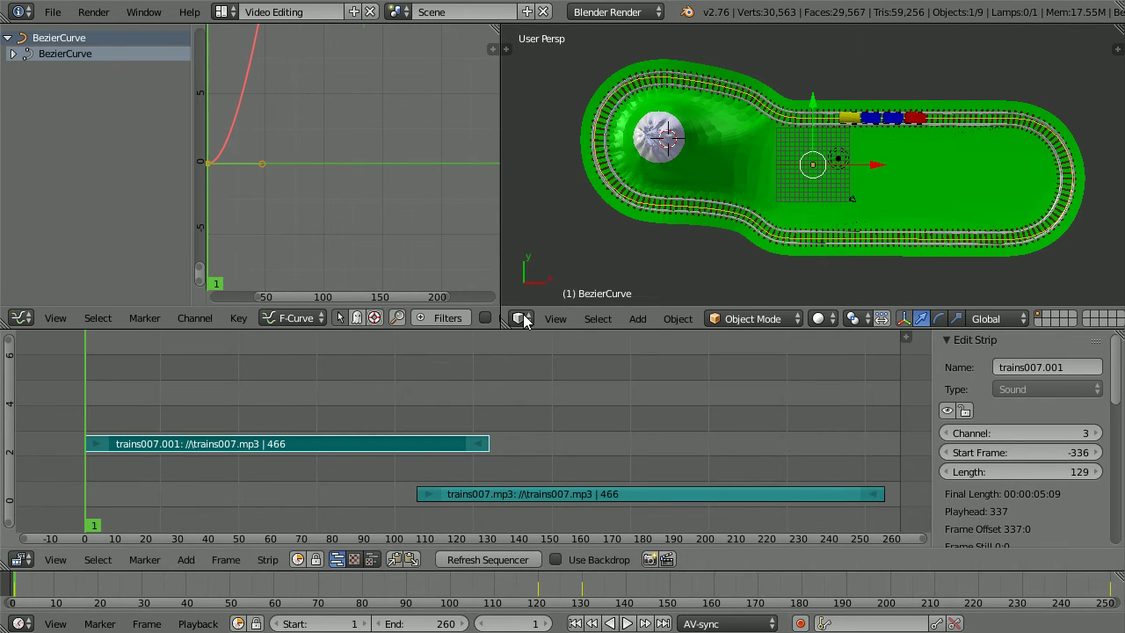
{"action": "left_click", "coordinate": [519, 623]}
{"action": "type", "text": "50"}
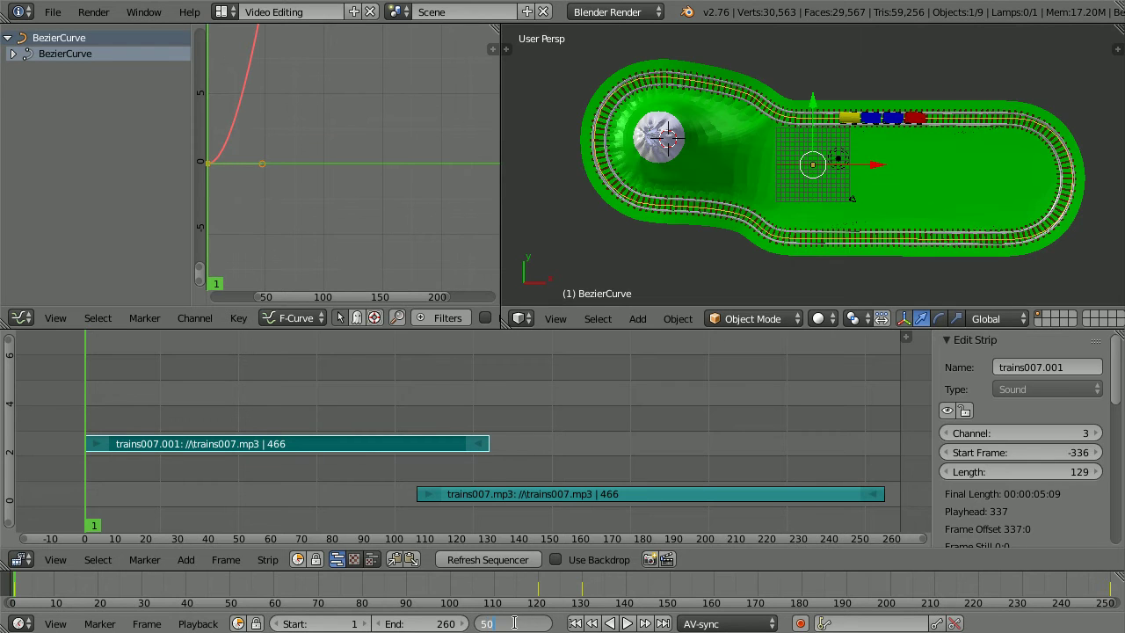
{"action": "key", "text": "Return"}
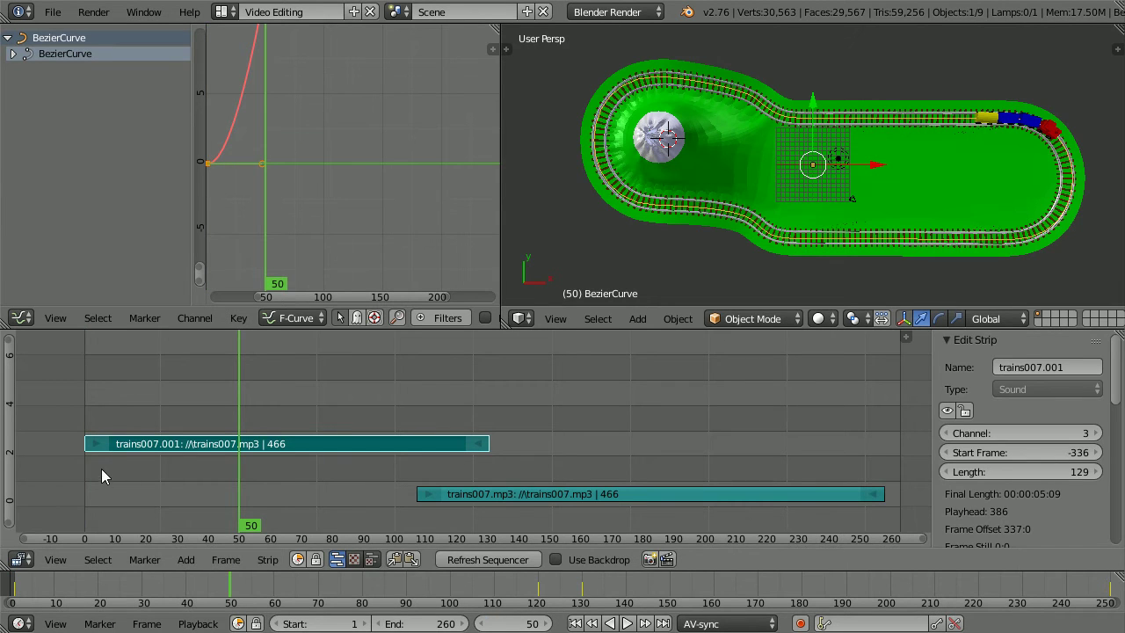
{"action": "right_click", "coordinate": [94, 445]}
{"action": "key", "text": "g"}
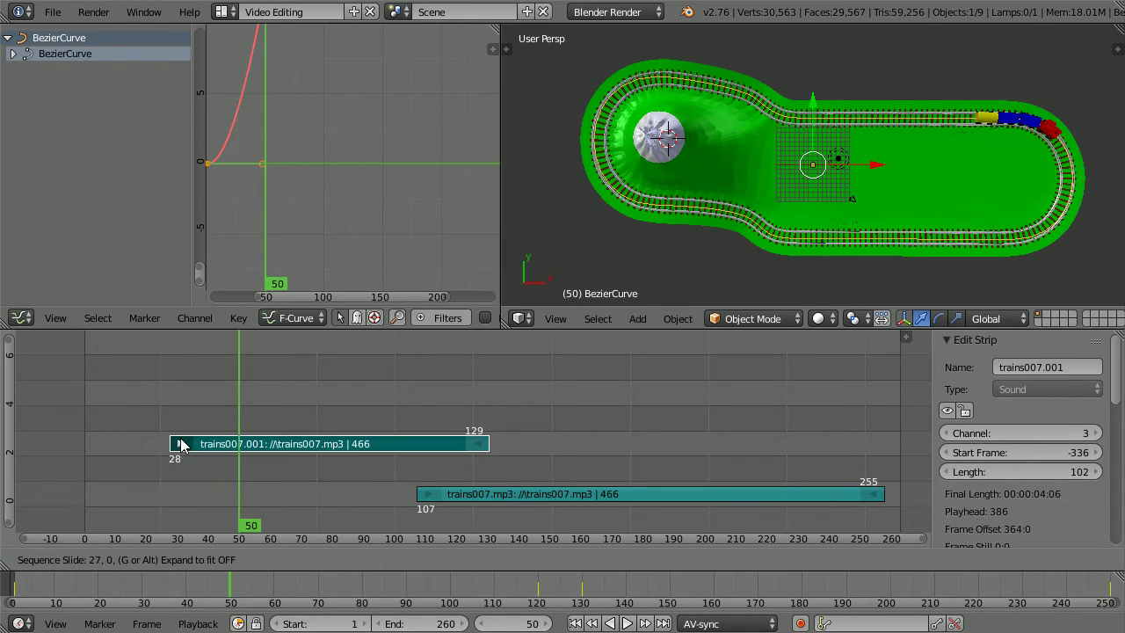
{"action": "left_click", "coordinate": [250, 446]}
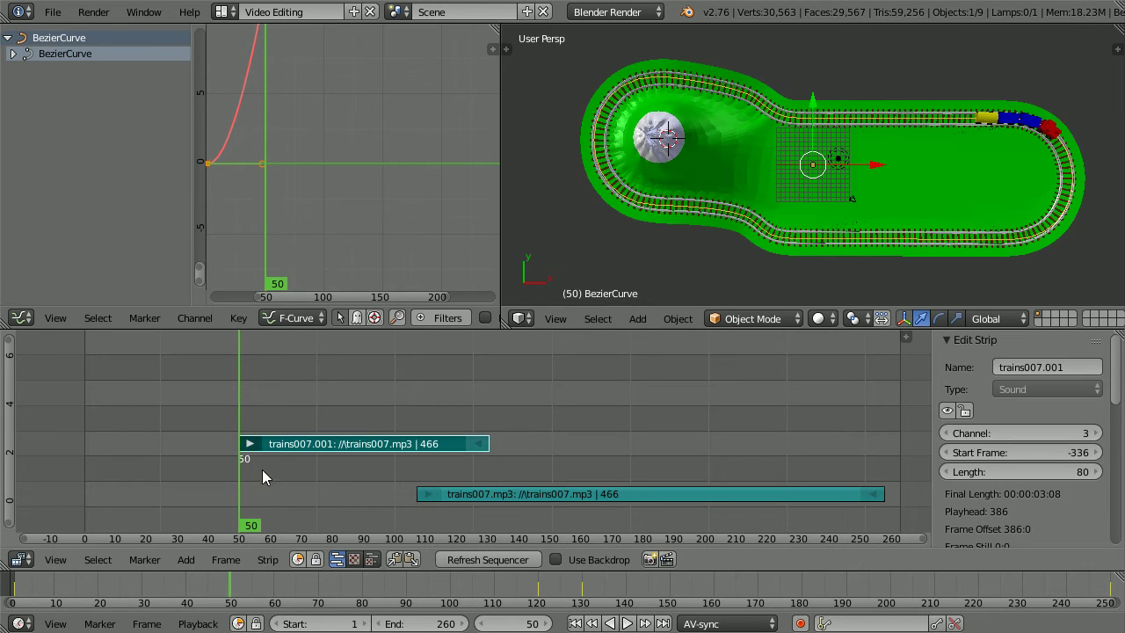
Play the trimmed result from frame 50, stop, and return to frame 1
{"action": "left_click", "coordinate": [628, 624]}
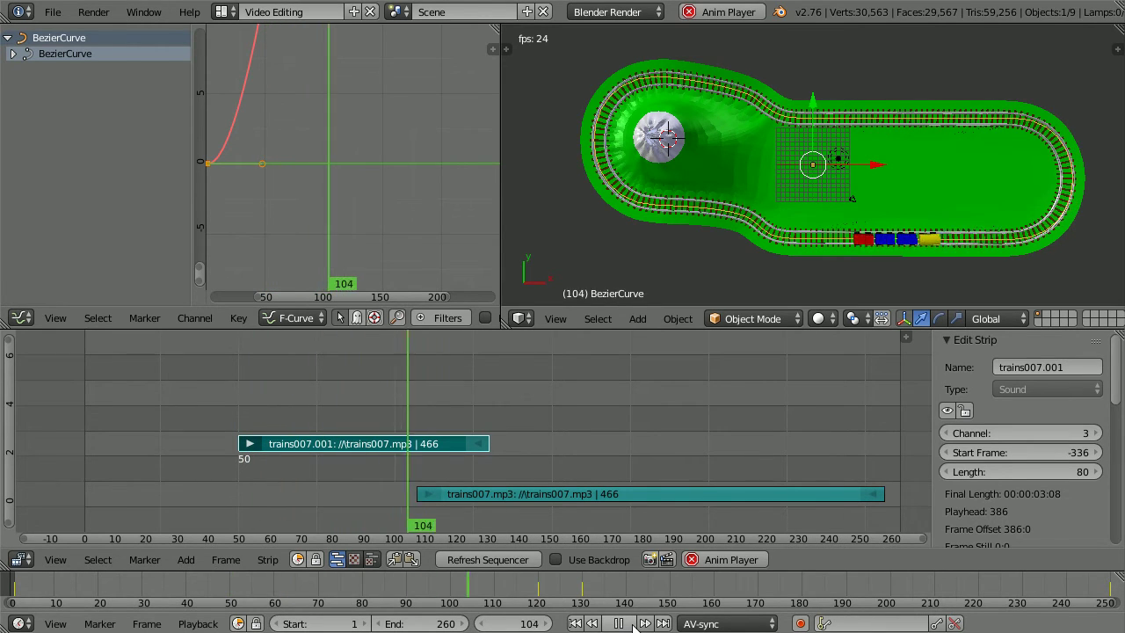
{"action": "left_click", "coordinate": [629, 625]}
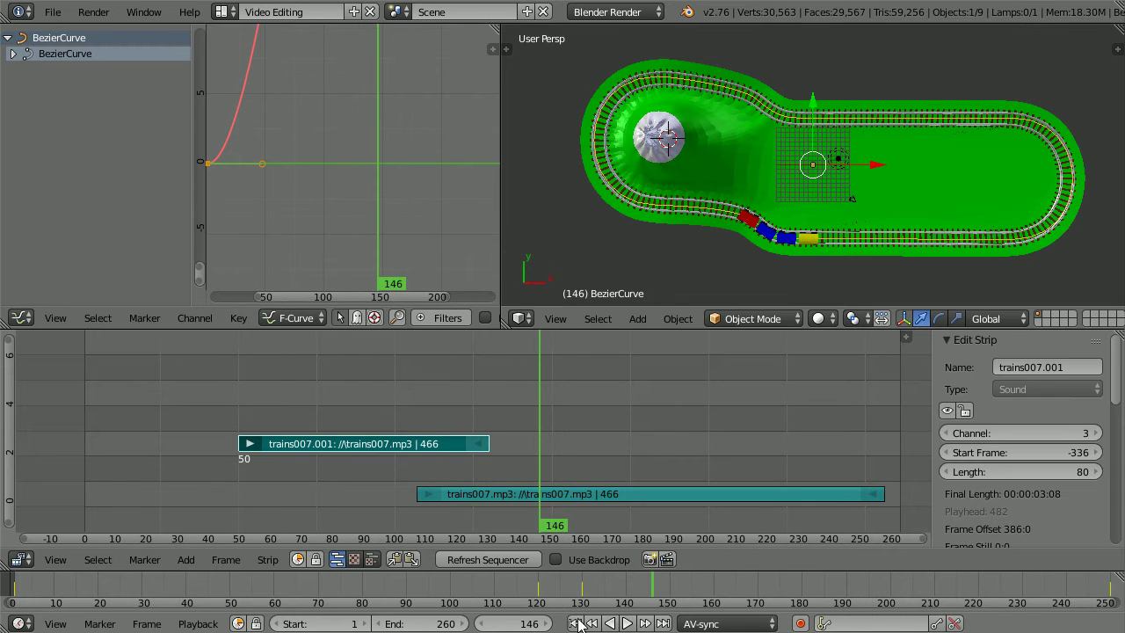
{"action": "left_click", "coordinate": [577, 623]}
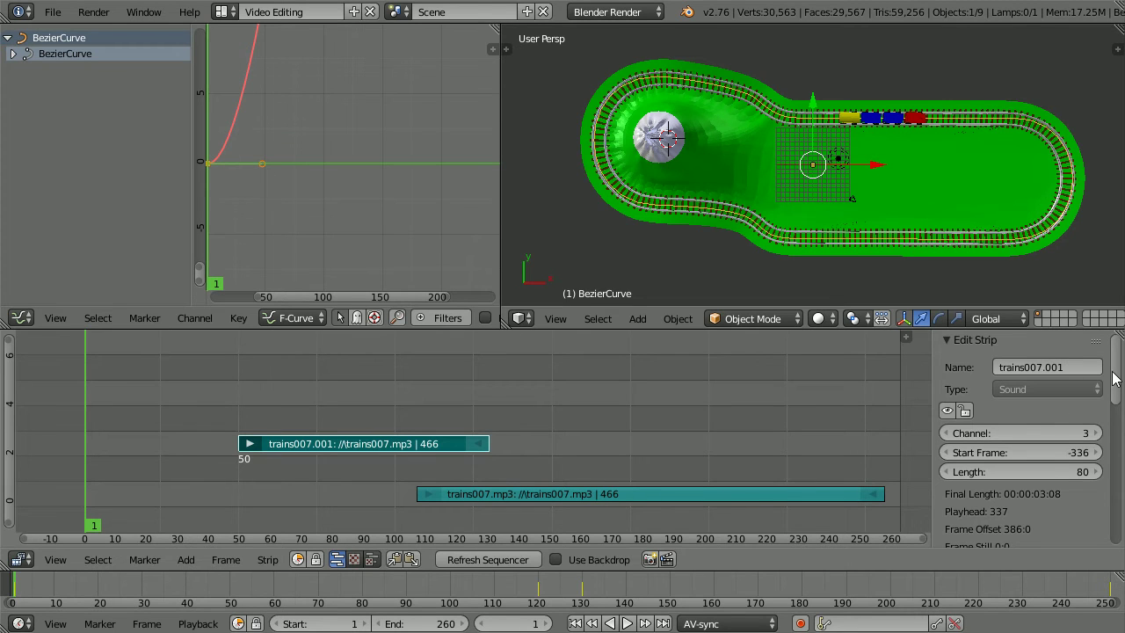
Set trains007.001's volume to 4 and trains007.mp3's volume to 0.6
{"action": "scroll", "coordinate": [1117, 380], "scroll_direction": "down", "scroll_amount": 5}
{"action": "scroll", "coordinate": [1020, 422], "scroll_direction": "down", "scroll_amount": 2}
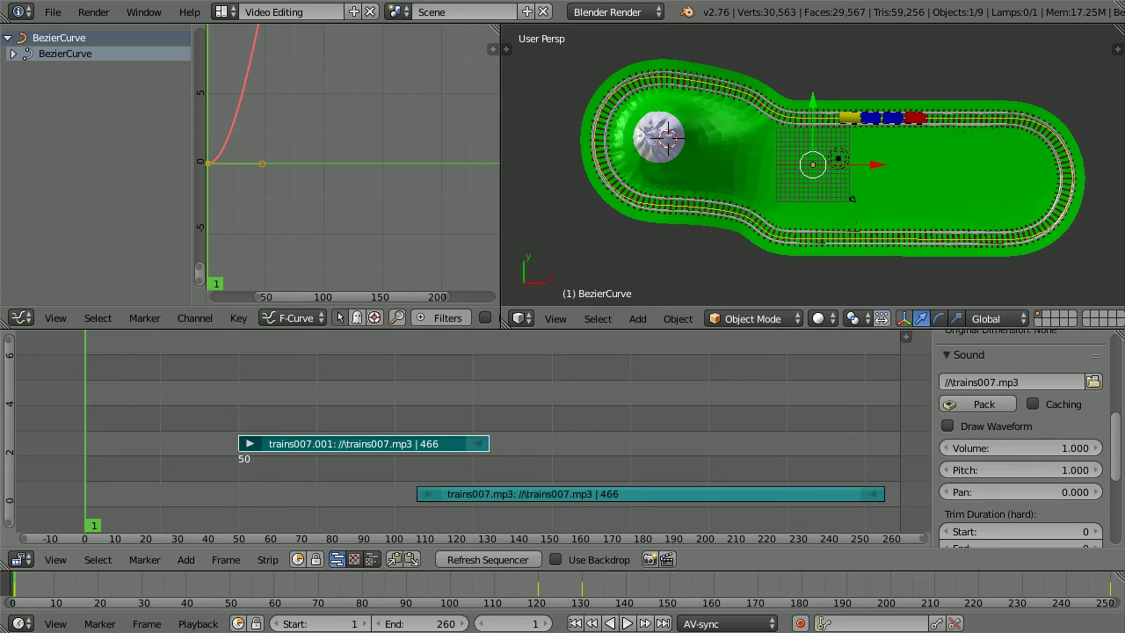
{"action": "left_click", "coordinate": [1021, 448]}
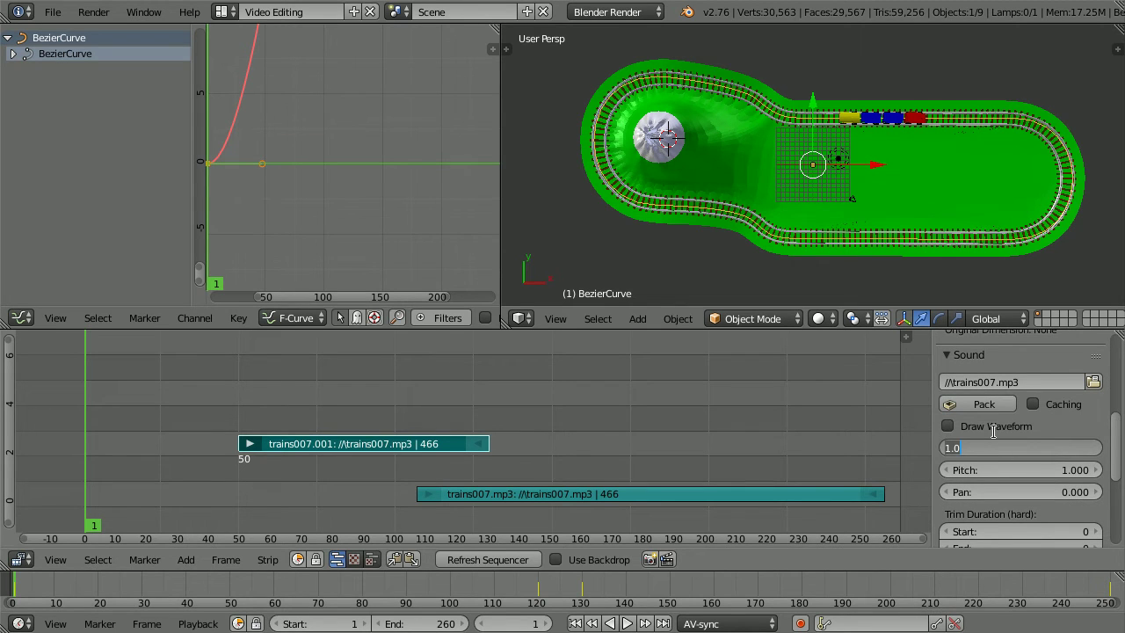
{"action": "type", "text": "4"}
{"action": "key", "text": "Return"}
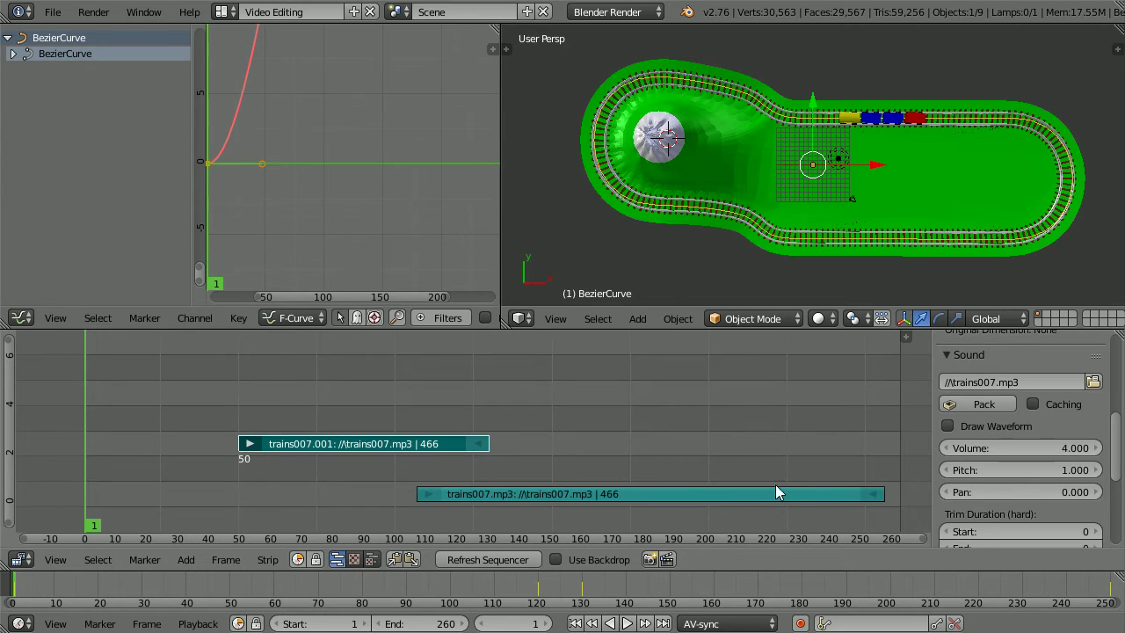
{"action": "right_click", "coordinate": [727, 493]}
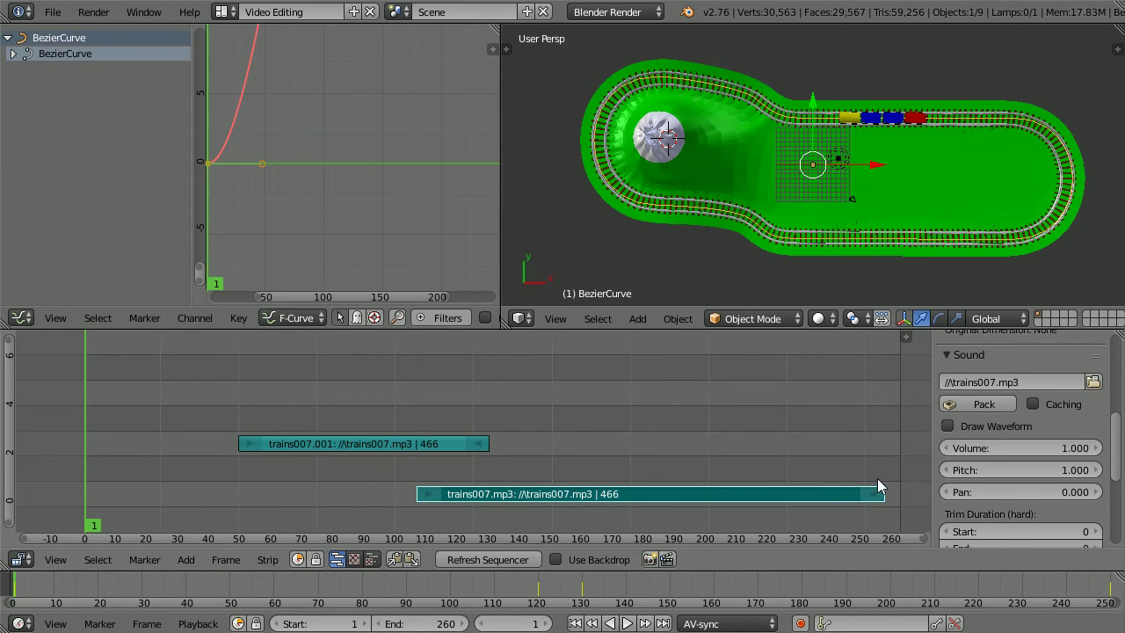
{"action": "left_click", "coordinate": [1047, 449]}
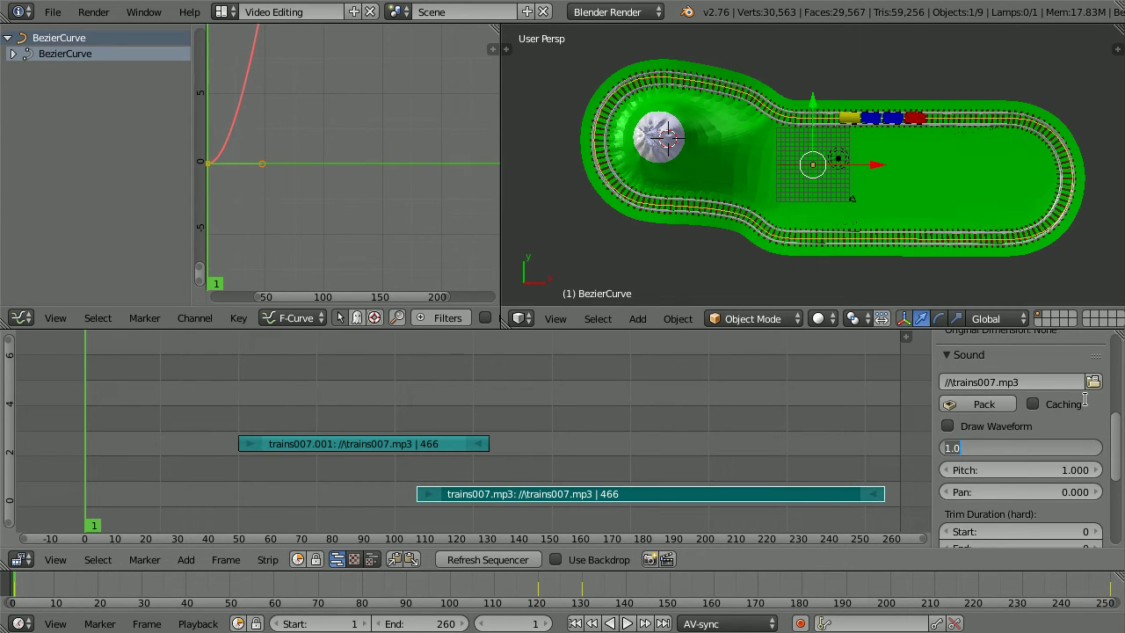
{"action": "key", "text": "BackSpace"}
{"action": "type", "text": ".6"}
{"action": "key", "text": "Return"}
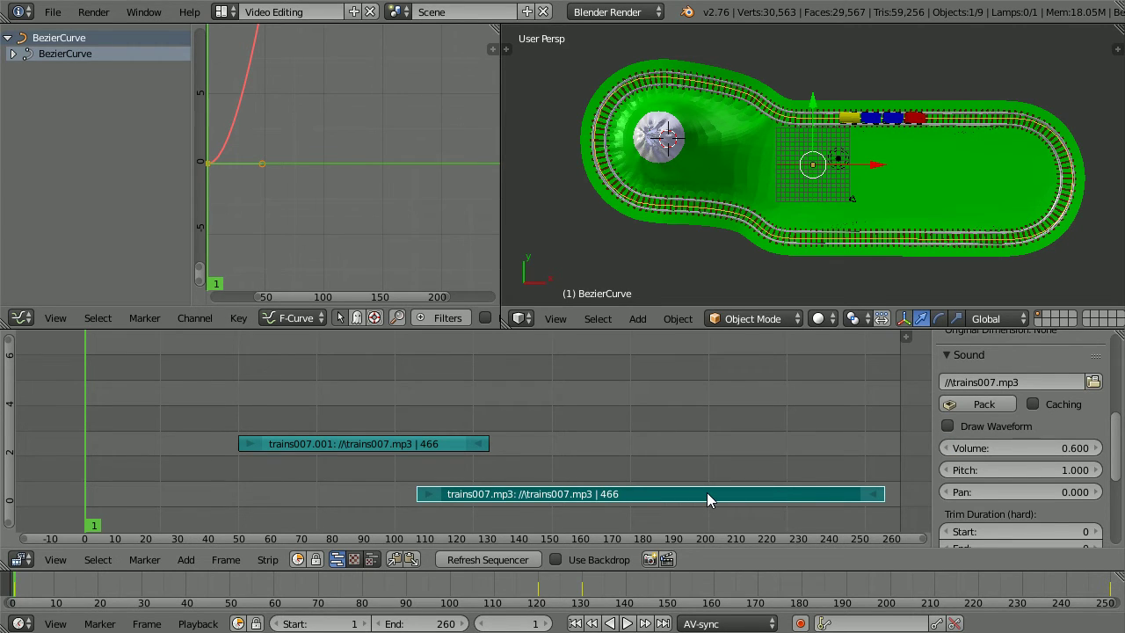
Snap trains007.mp3 to start at frame 1 and slide trains007.001 earlier to about frame 25
{"action": "key", "text": "shift+s"}
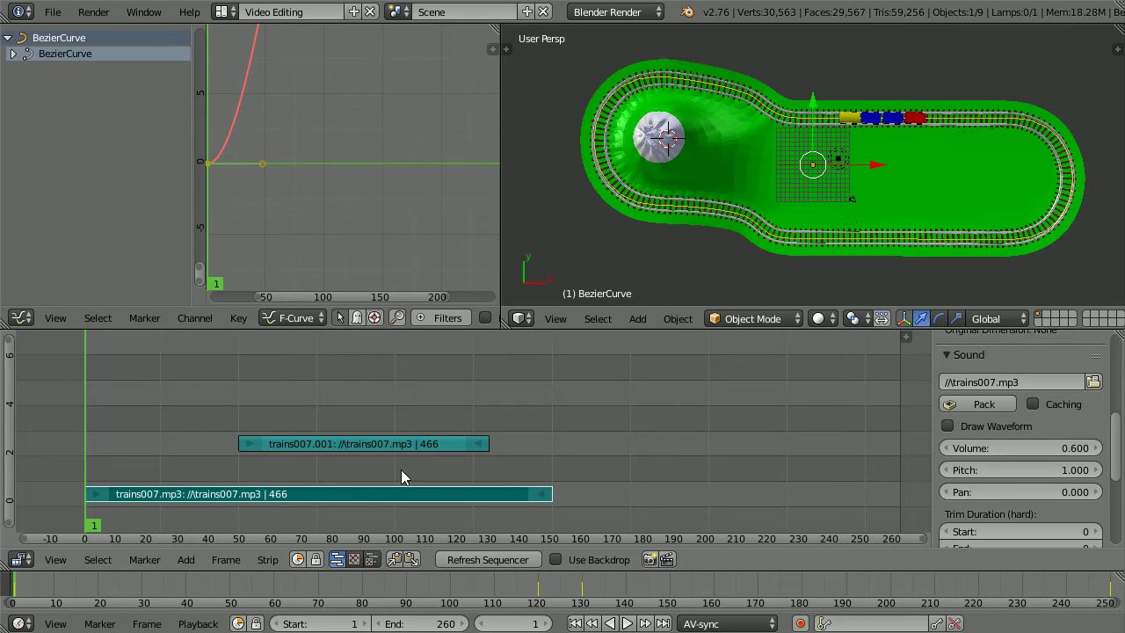
{"action": "right_click", "coordinate": [368, 444]}
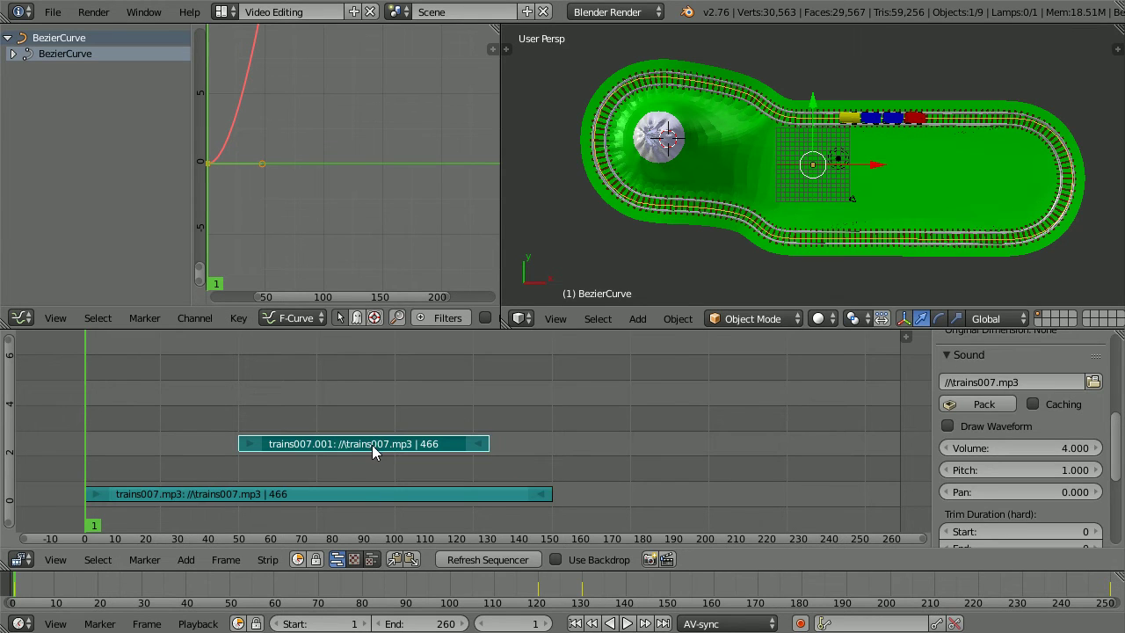
{"action": "key", "text": "g"}
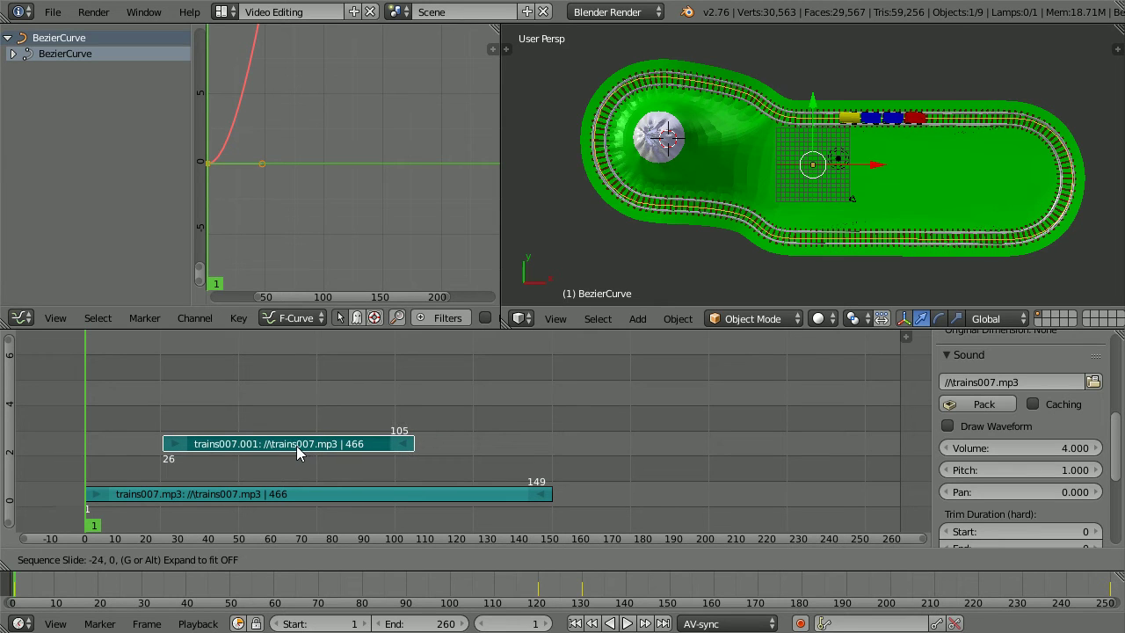
{"action": "left_click", "coordinate": [294, 446]}
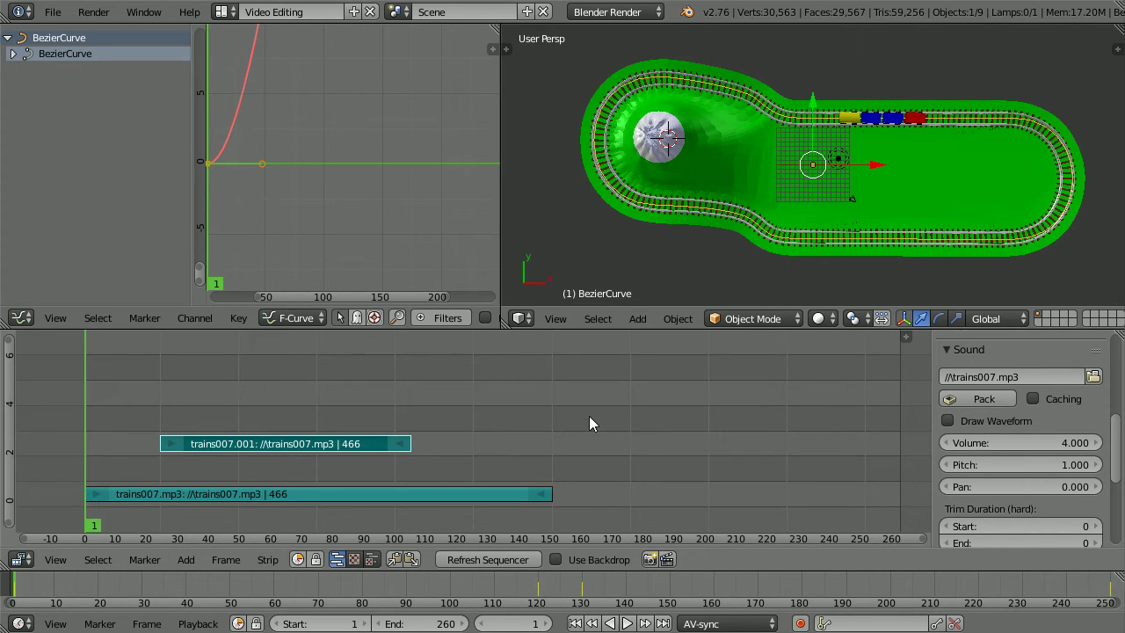
Insert a keyframe on trains007.mp3's current volume at frame 110
{"action": "left_click", "coordinate": [504, 622]}
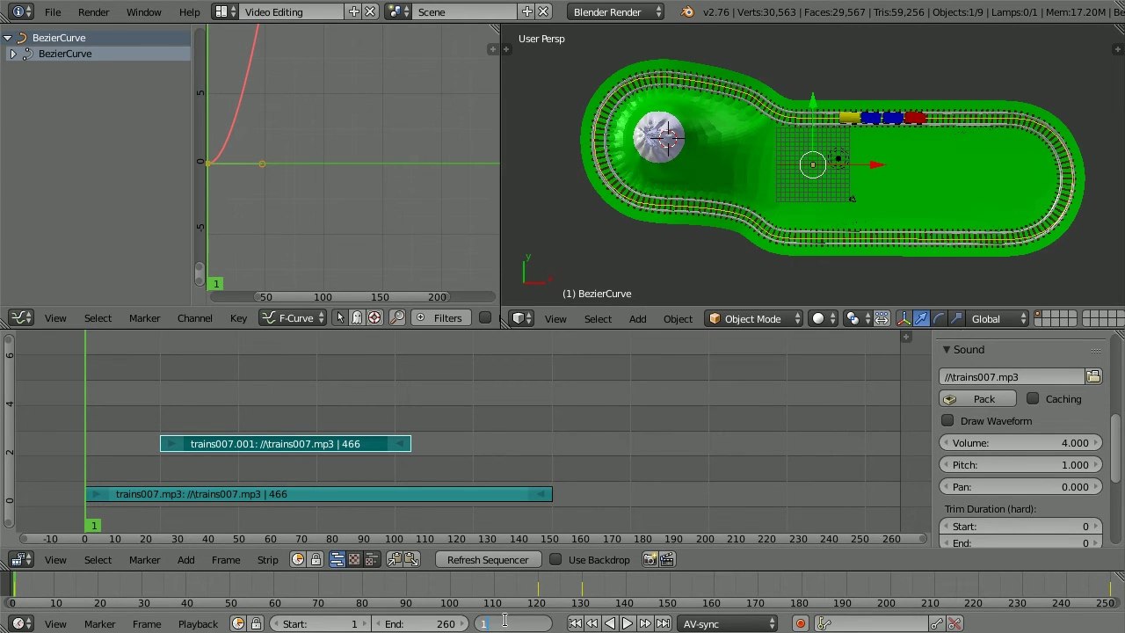
{"action": "type", "text": "110"}
{"action": "key", "text": "Return"}
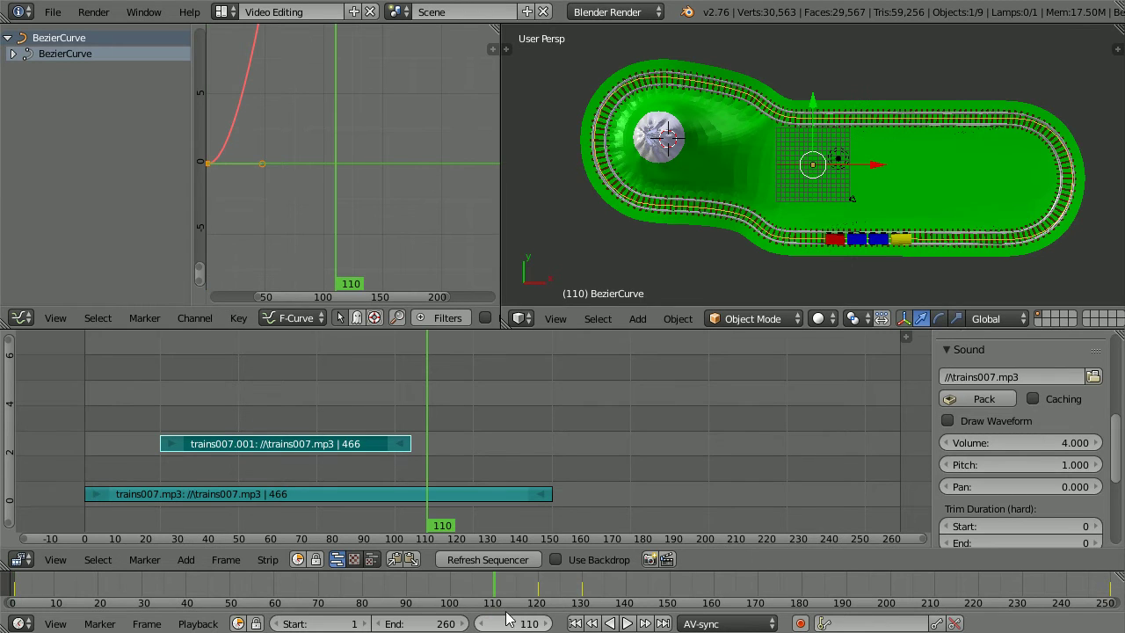
{"action": "left_click", "coordinate": [461, 495]}
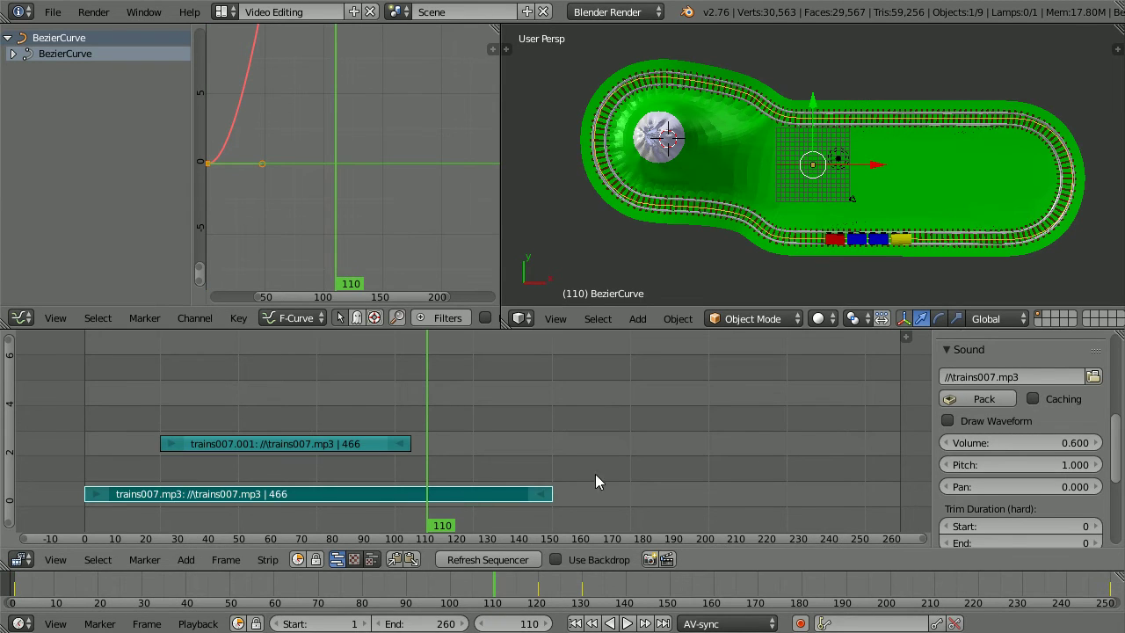
{"action": "right_click", "coordinate": [1020, 442]}
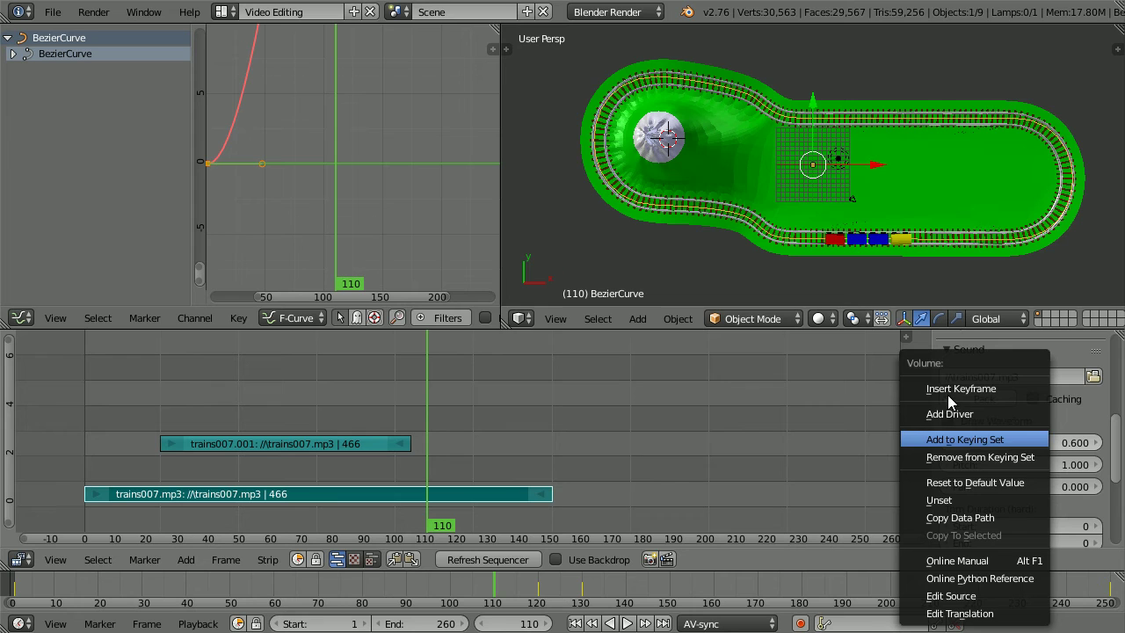
{"action": "left_click", "coordinate": [999, 388]}
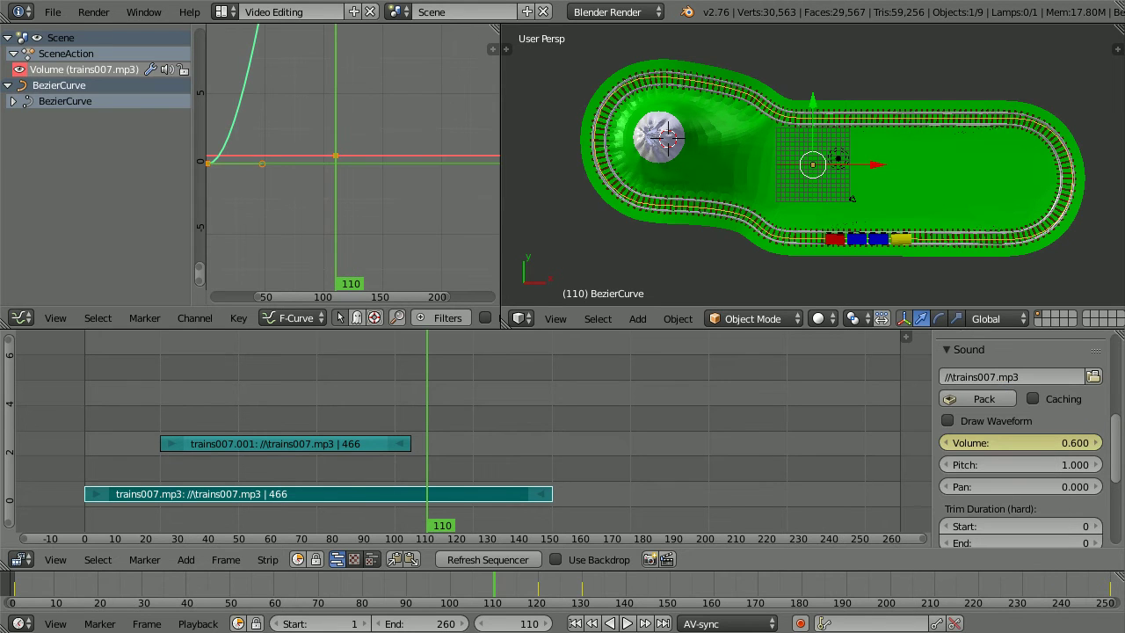
Keyframe volume 0 at frame 122, then play from frame 1 to check the fade
{"action": "left_click", "coordinate": [523, 624]}
{"action": "type", "text": "122"}
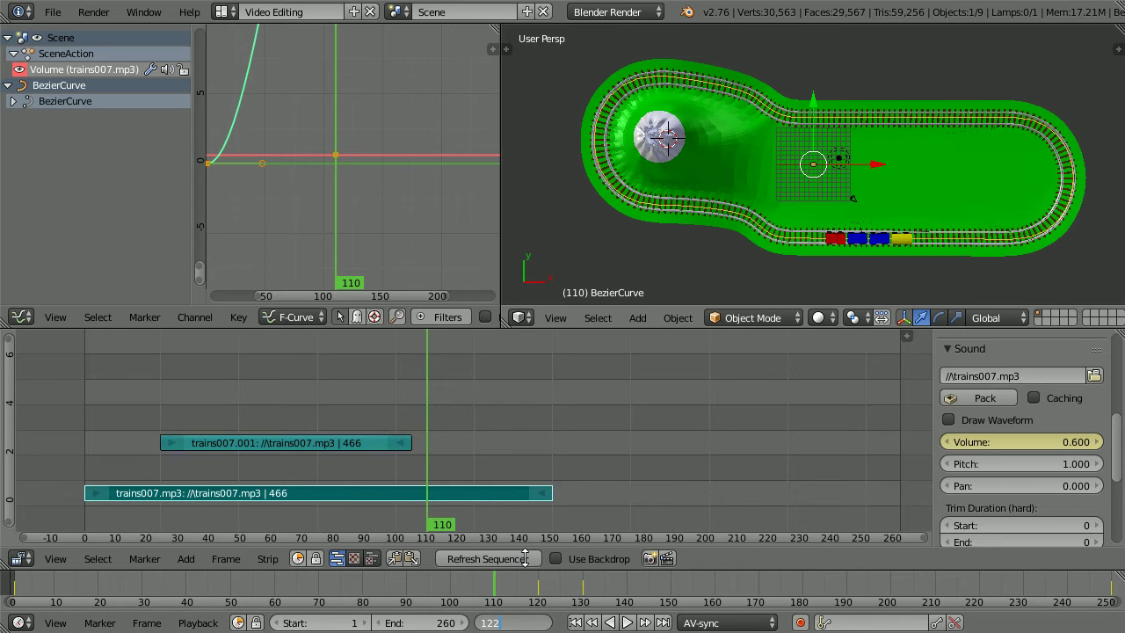
{"action": "key", "text": "Return"}
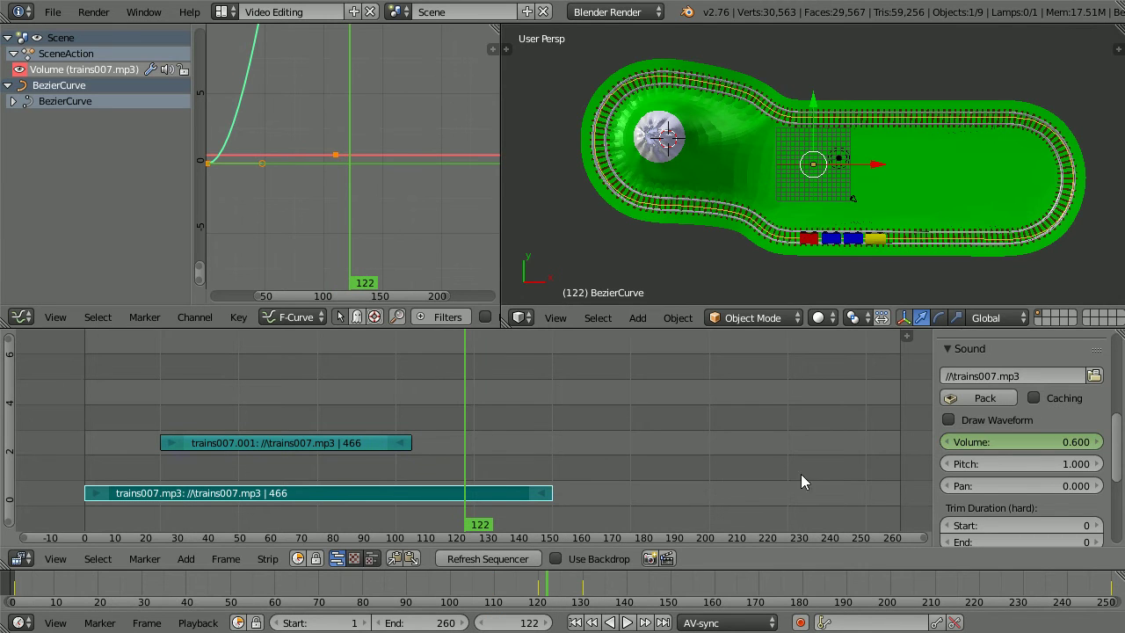
{"action": "left_click", "coordinate": [1005, 444]}
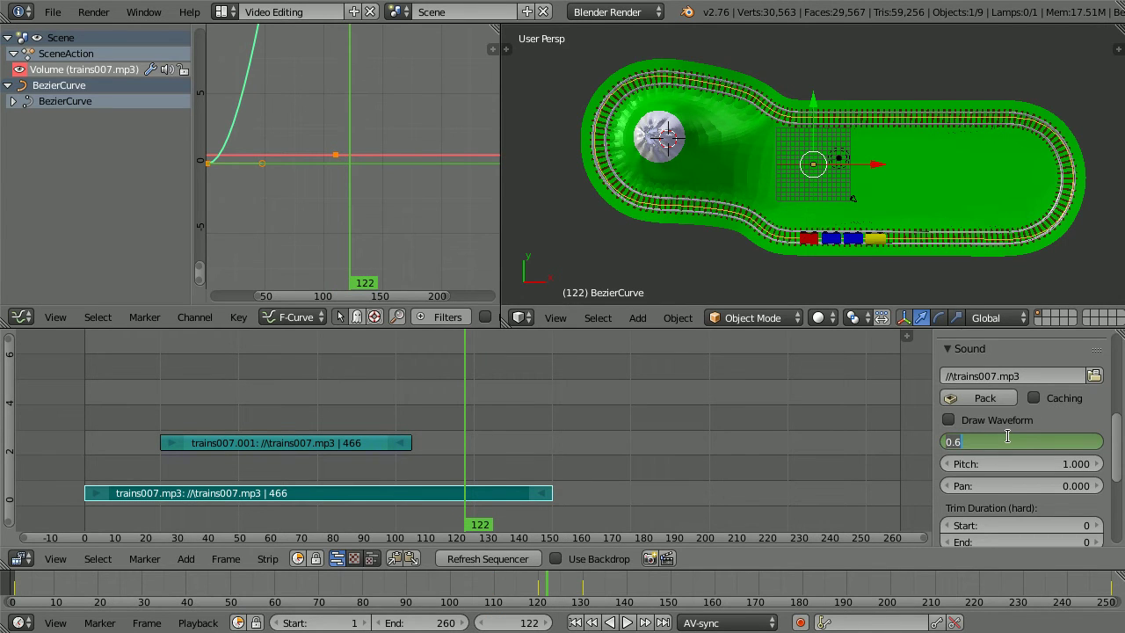
{"action": "type", "text": "0"}
{"action": "key", "text": "Return"}
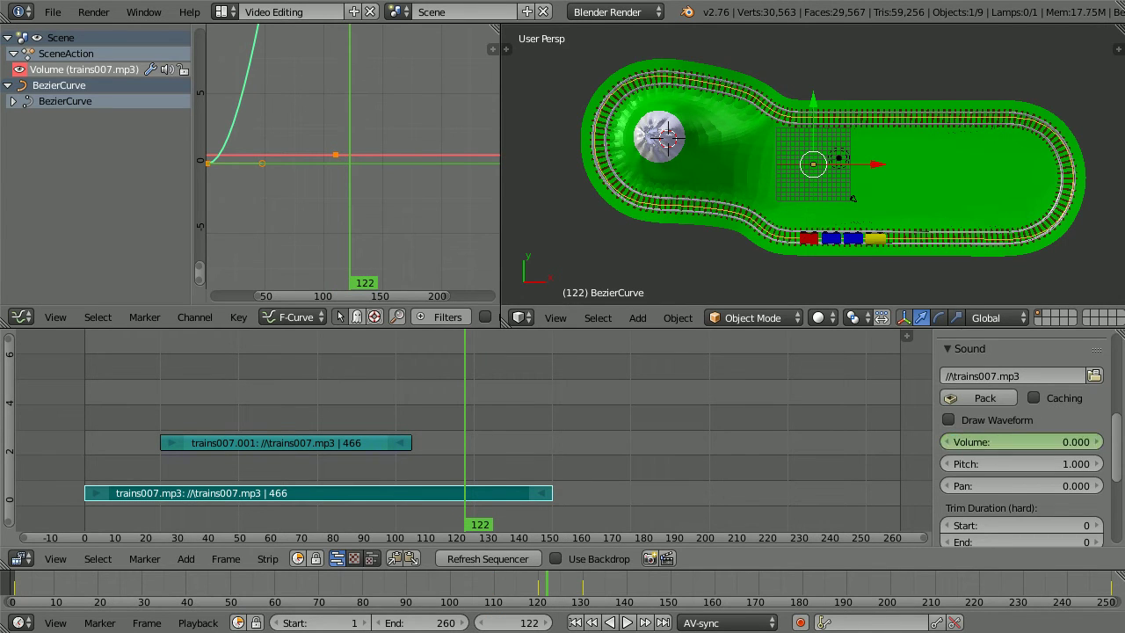
{"action": "right_click", "coordinate": [1016, 442]}
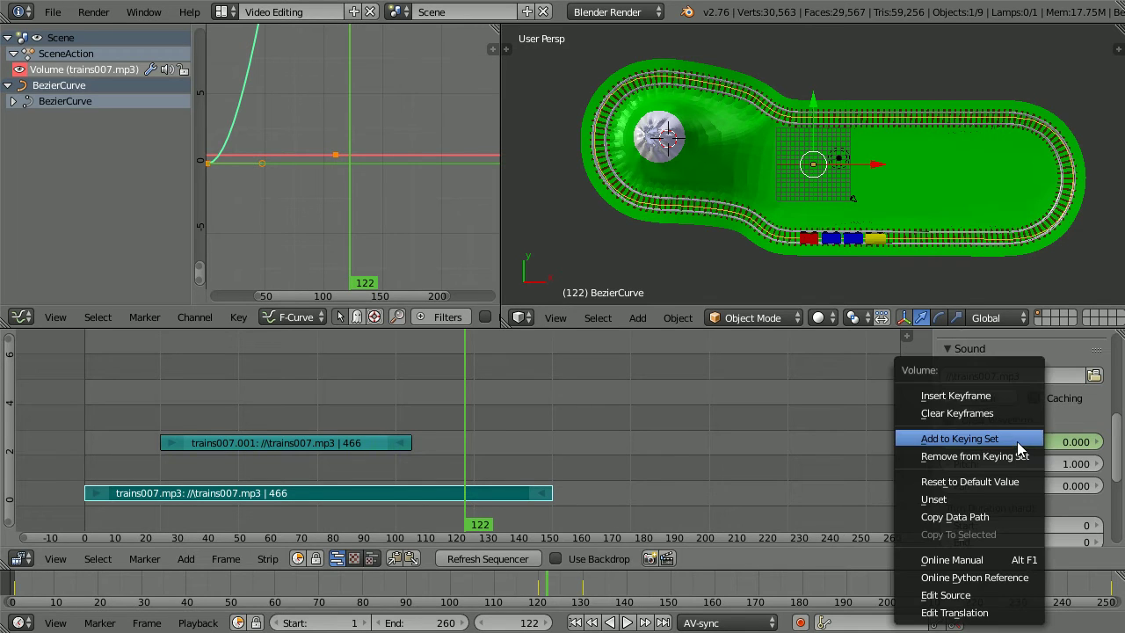
{"action": "left_click", "coordinate": [956, 395]}
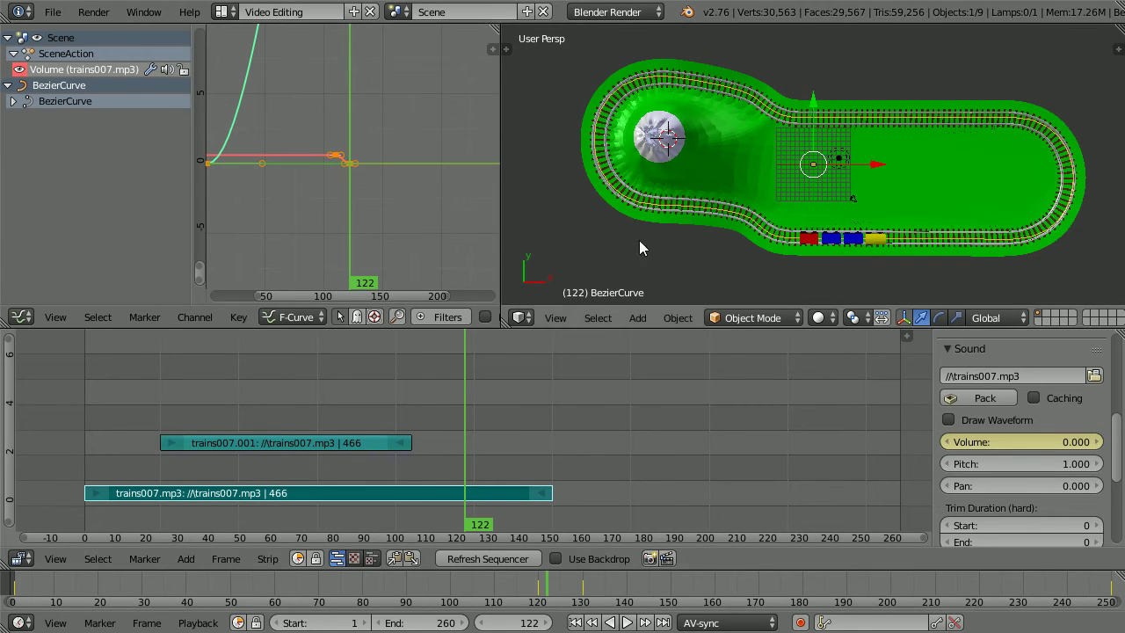
{"action": "left_click", "coordinate": [575, 622]}
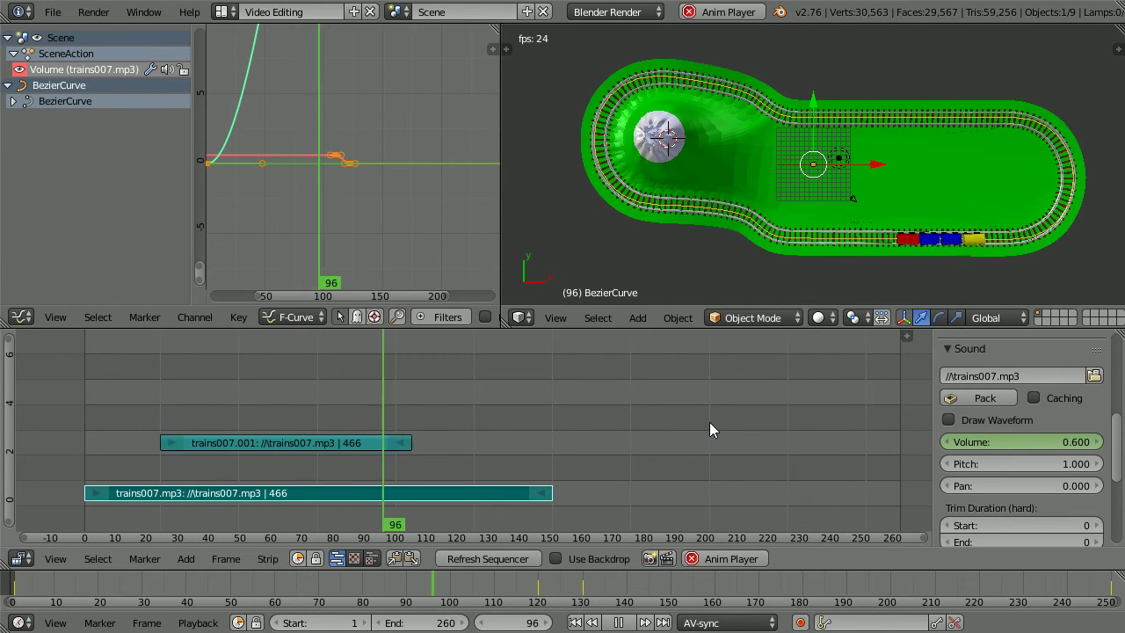
{"action": "left_click", "coordinate": [619, 623]}
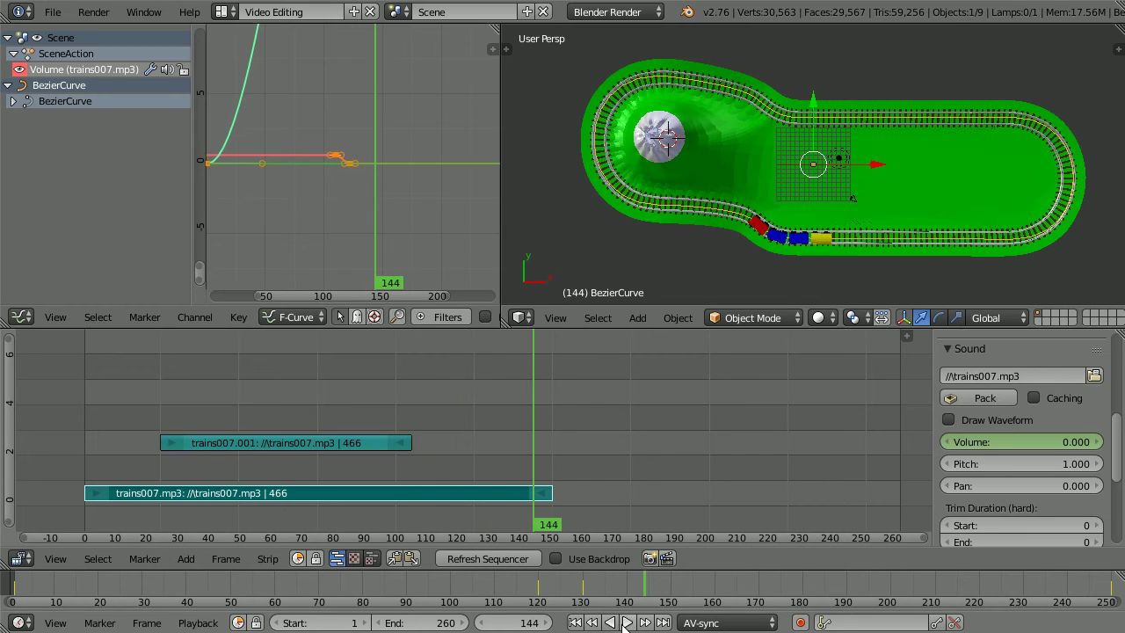
In the Graph Editor, slide the frame-110 volume keyframe earlier, constrained to time only
{"action": "left_click", "coordinate": [575, 622]}
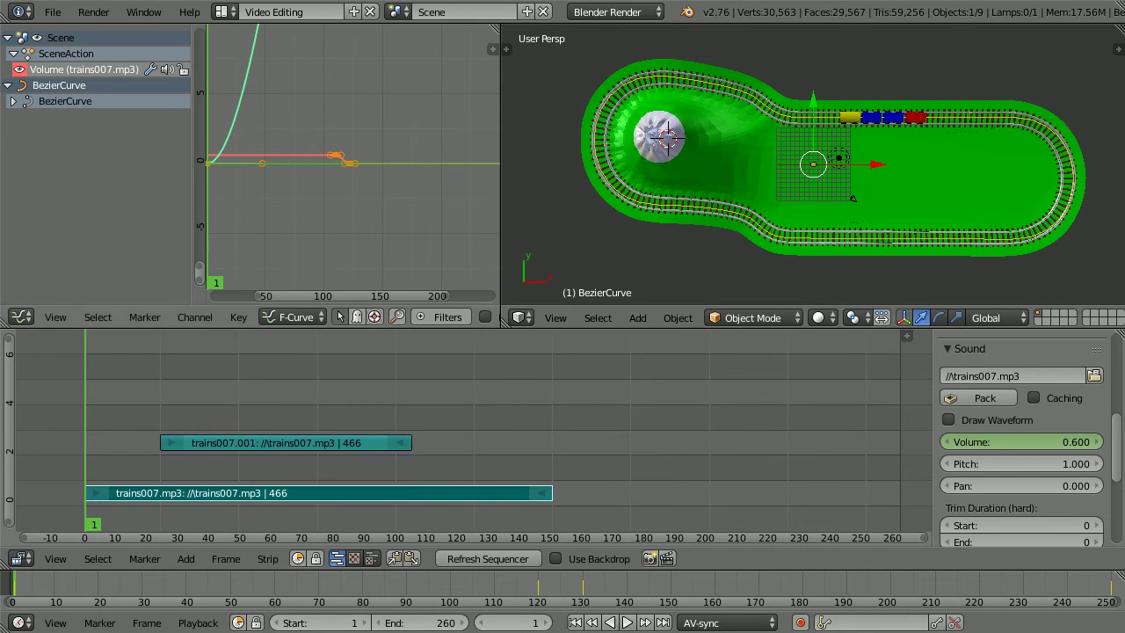
{"action": "key", "text": "Home"}
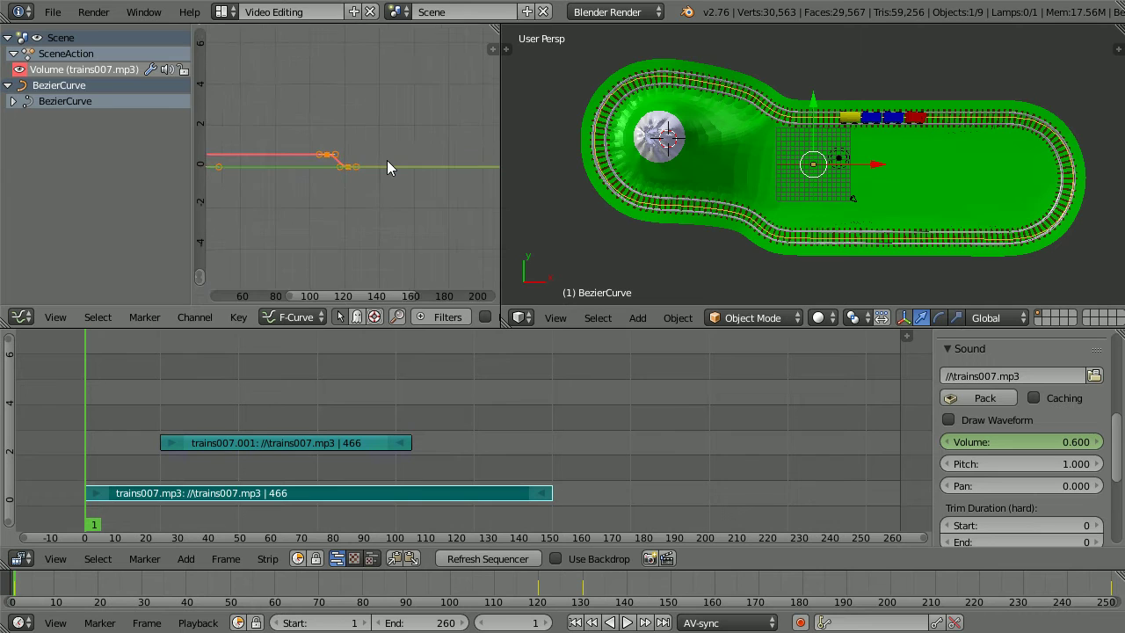
{"action": "scroll", "coordinate": [387, 160], "scroll_direction": "up", "scroll_amount": 4}
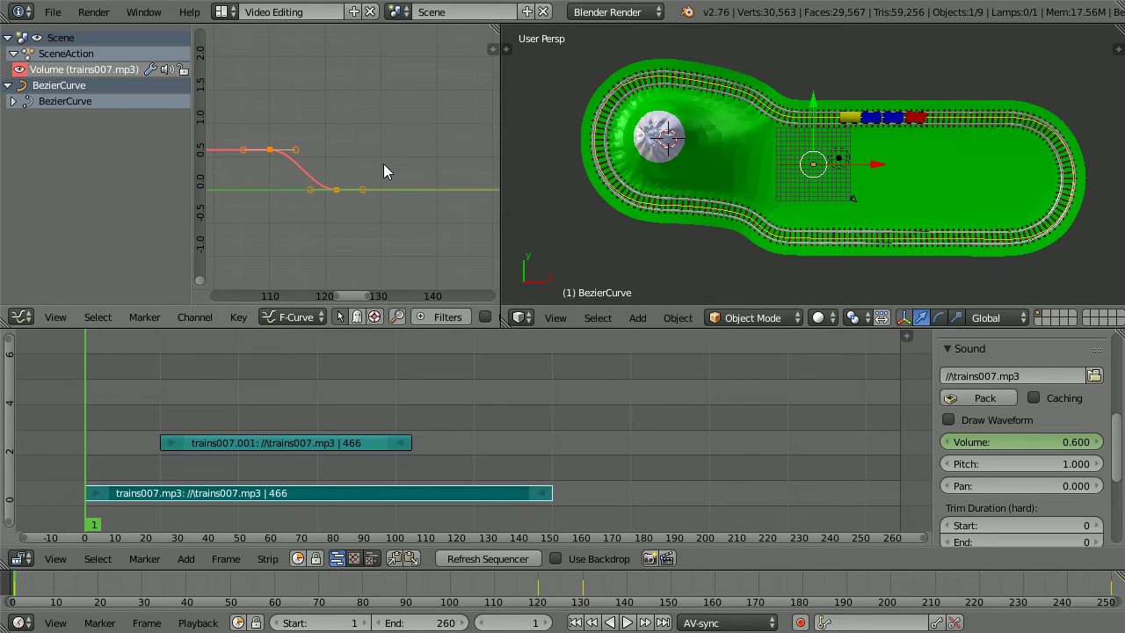
{"action": "scroll", "coordinate": [384, 167], "scroll_direction": "left", "scroll_amount": 5, "text": "ctrl"}
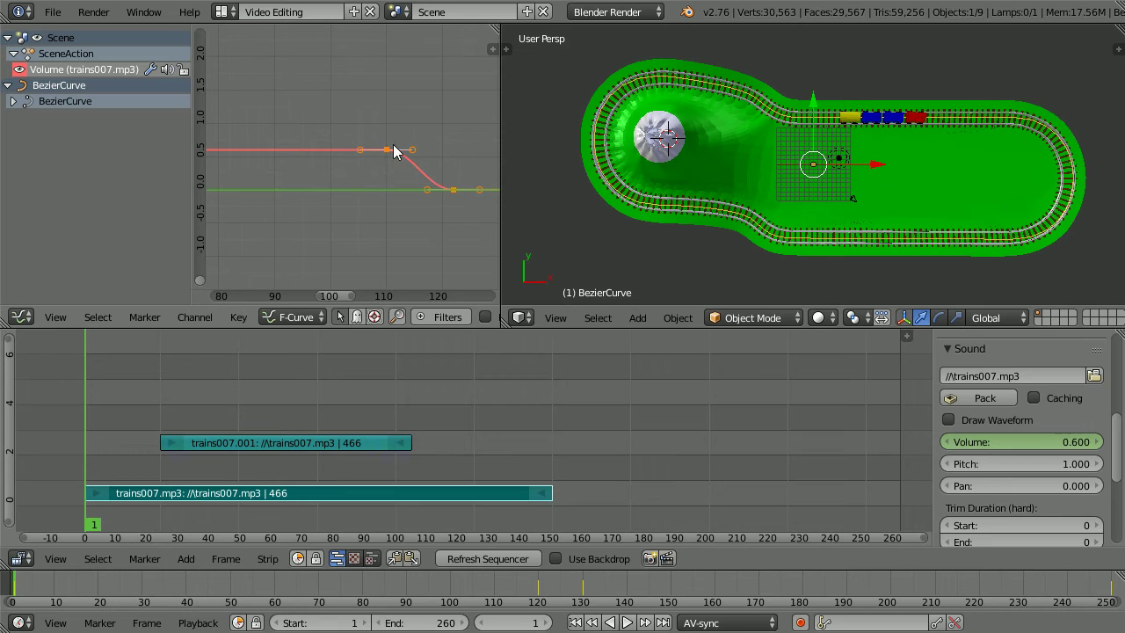
{"action": "left_click", "coordinate": [387, 151]}
{"action": "key", "text": "g"}
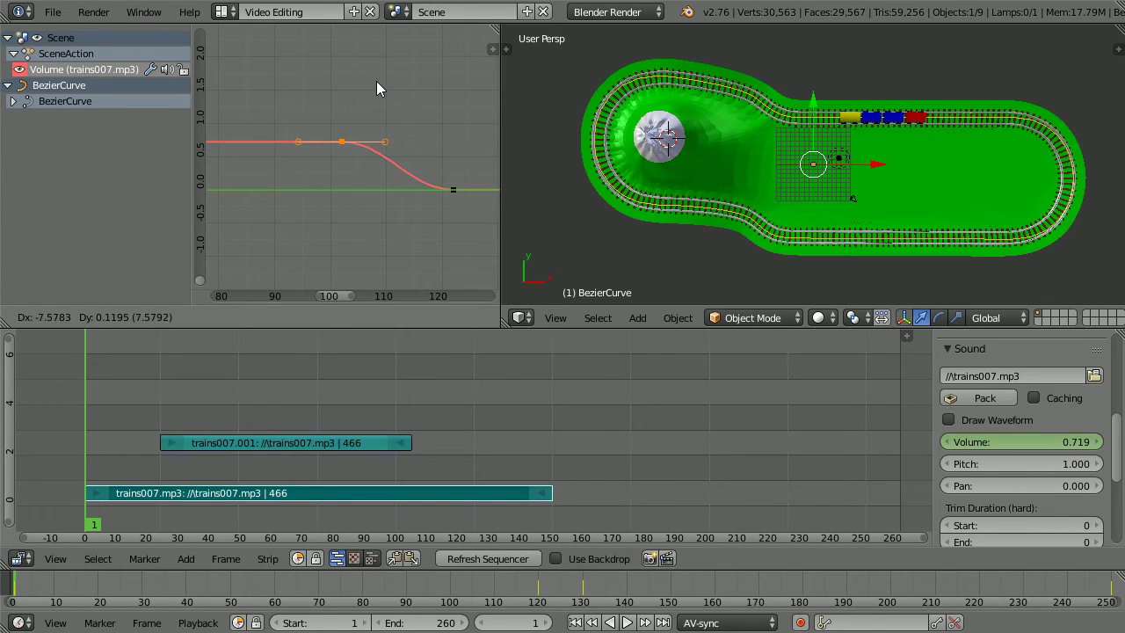
{"action": "key", "text": "x"}
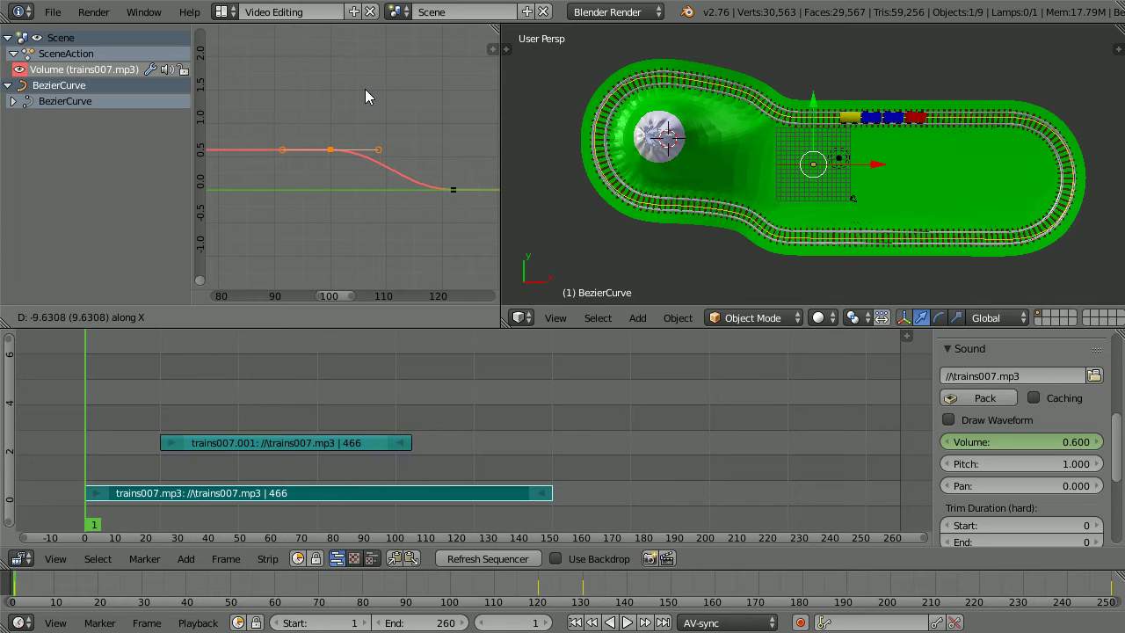
{"action": "left_click", "coordinate": [364, 89]}
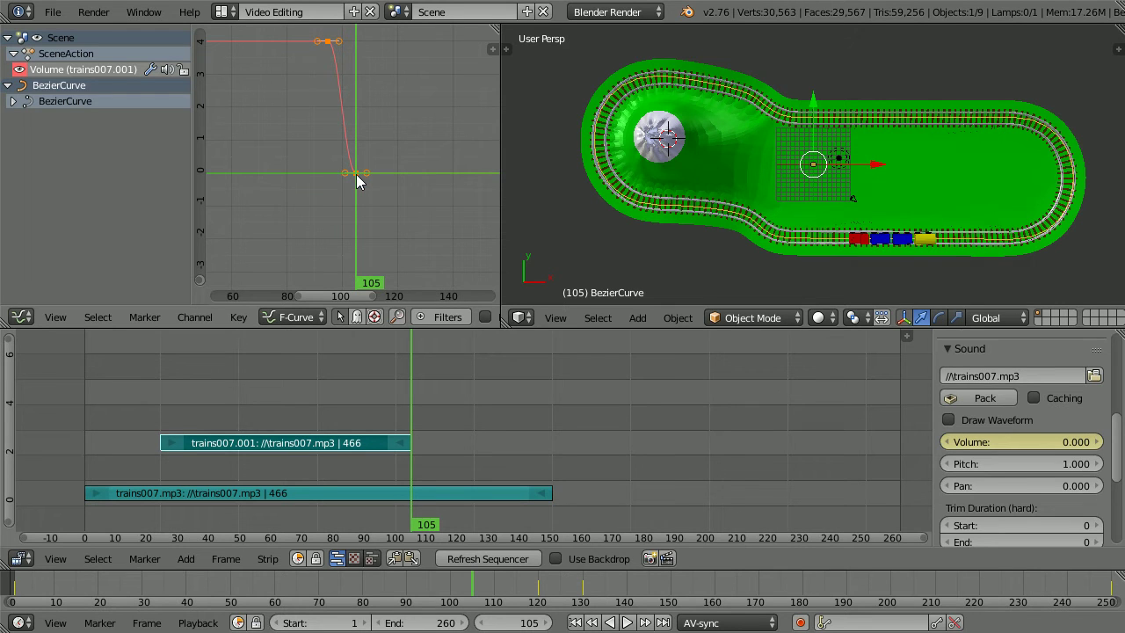
Duplicate trains007.mp3 to start near frame 128 and trains007.001 to about frame 150
{"action": "left_click", "coordinate": [362, 490]}
{"action": "left_click", "coordinate": [268, 559]}
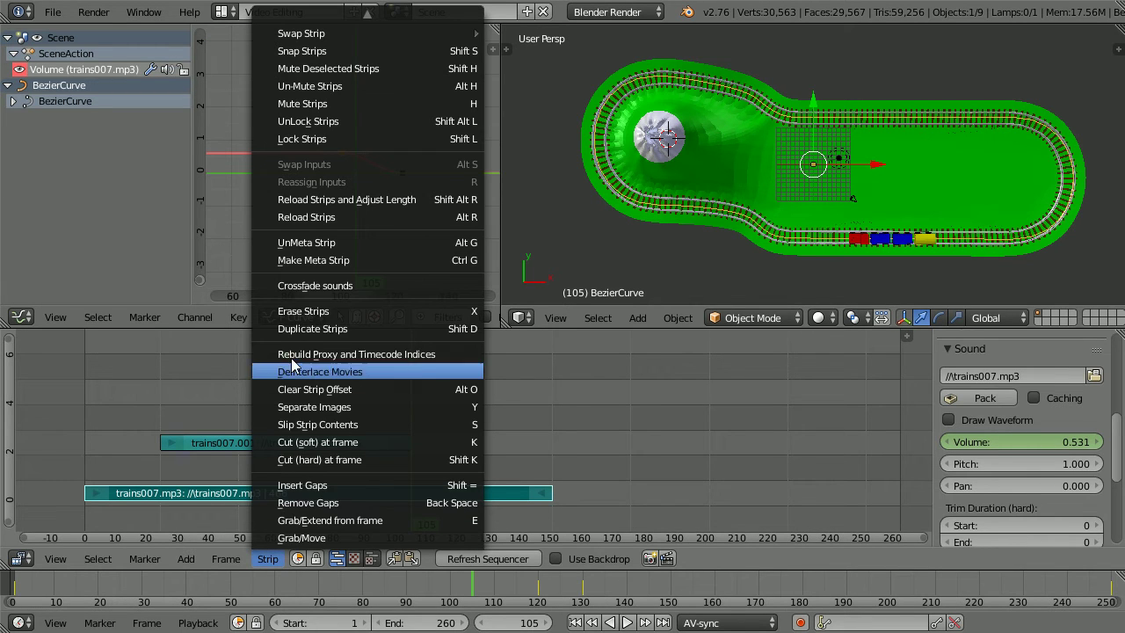
{"action": "left_click", "coordinate": [402, 327]}
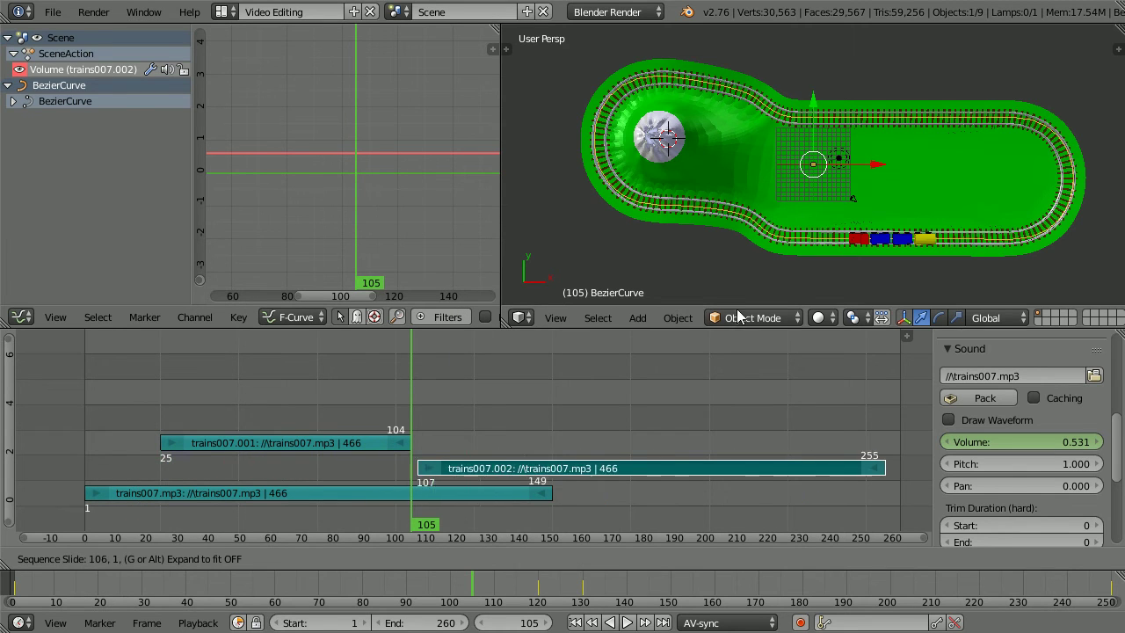
{"action": "left_click", "coordinate": [810, 317]}
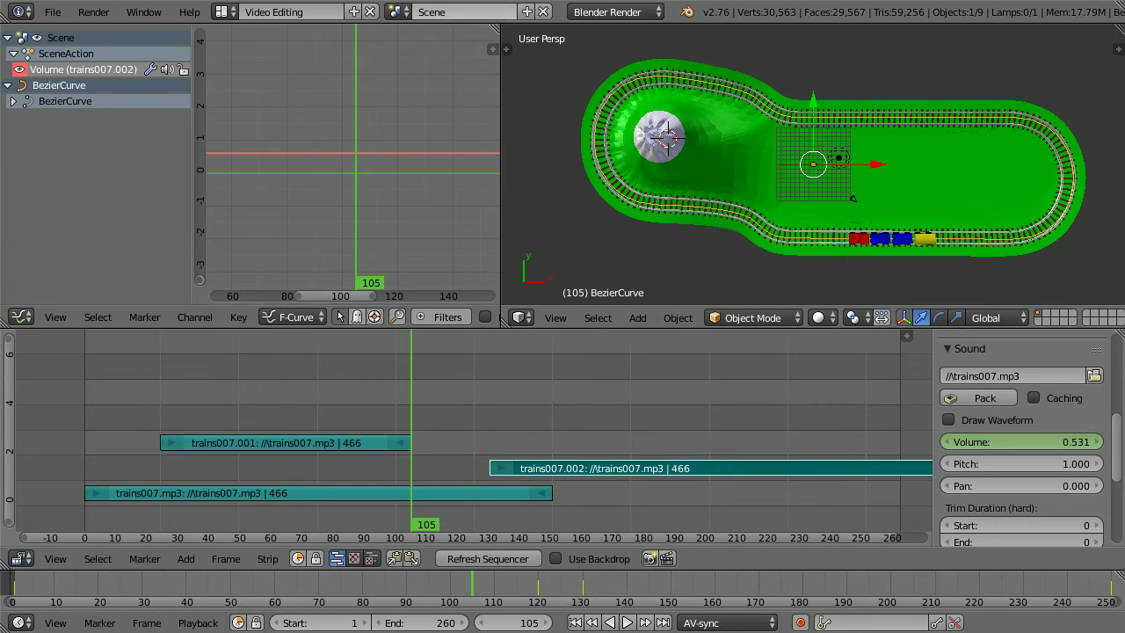
{"action": "right_click", "coordinate": [335, 440]}
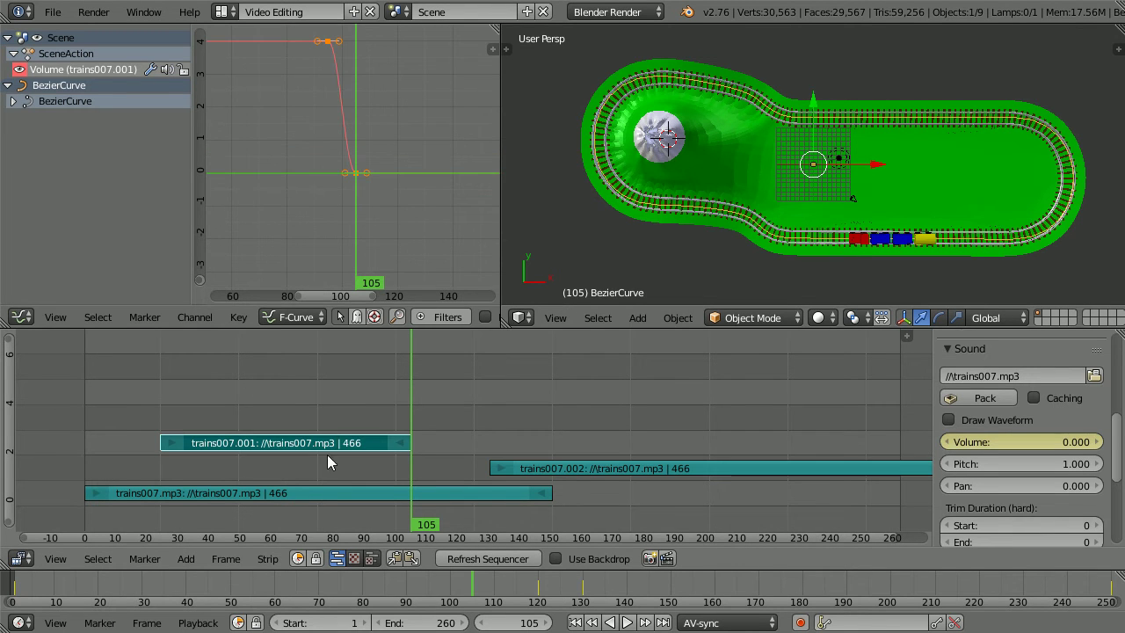
{"action": "left_click", "coordinate": [266, 559]}
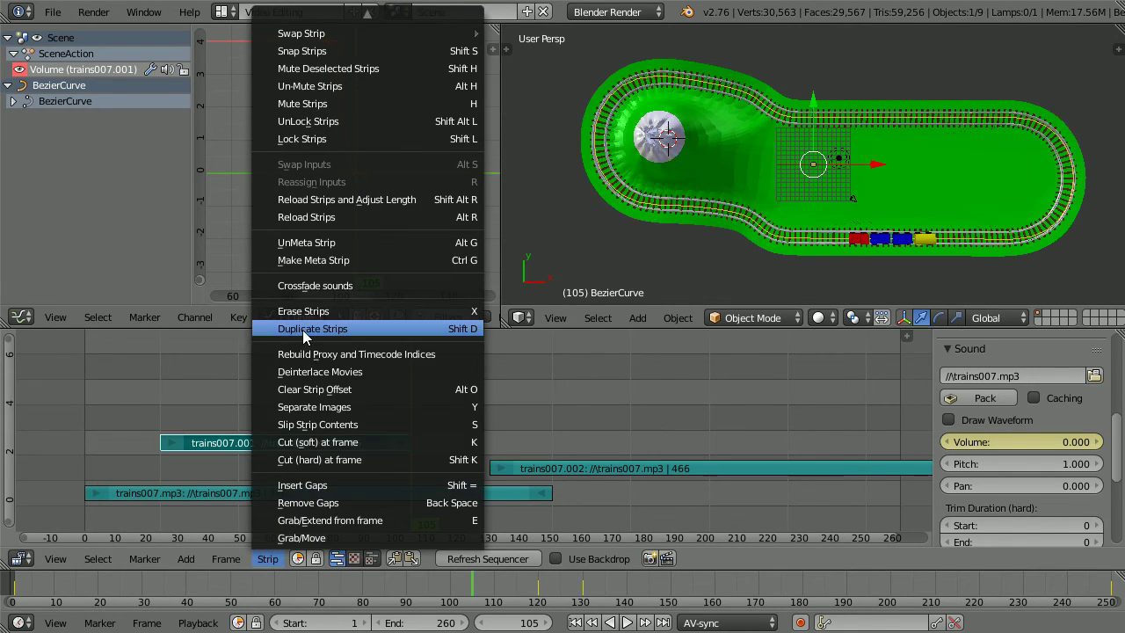
{"action": "left_click", "coordinate": [361, 327]}
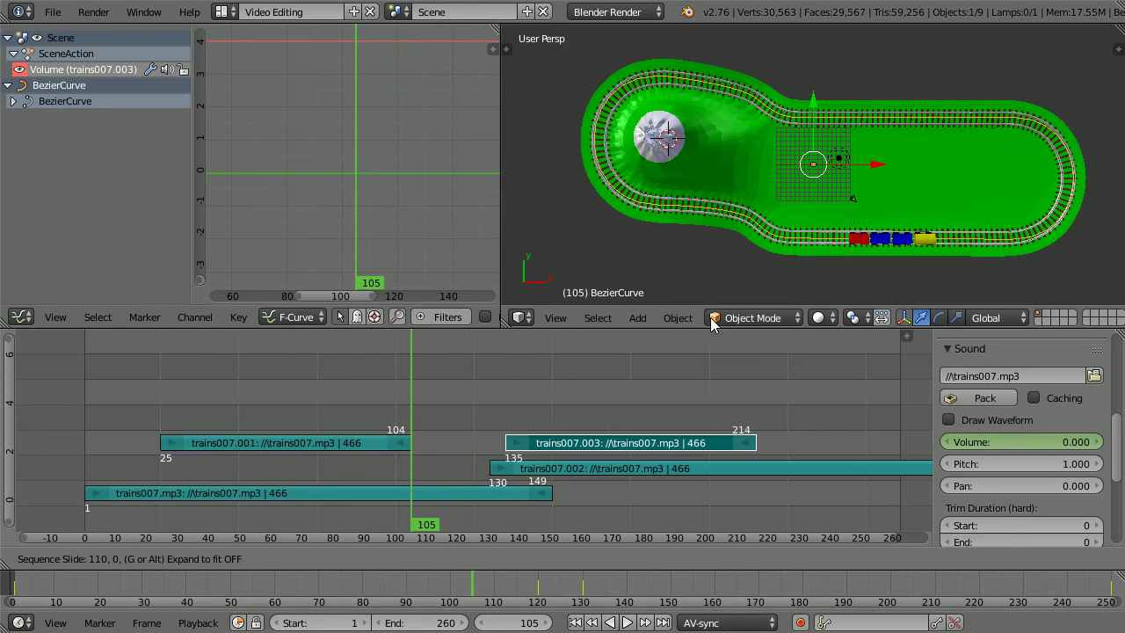
{"action": "left_click", "coordinate": [755, 323]}
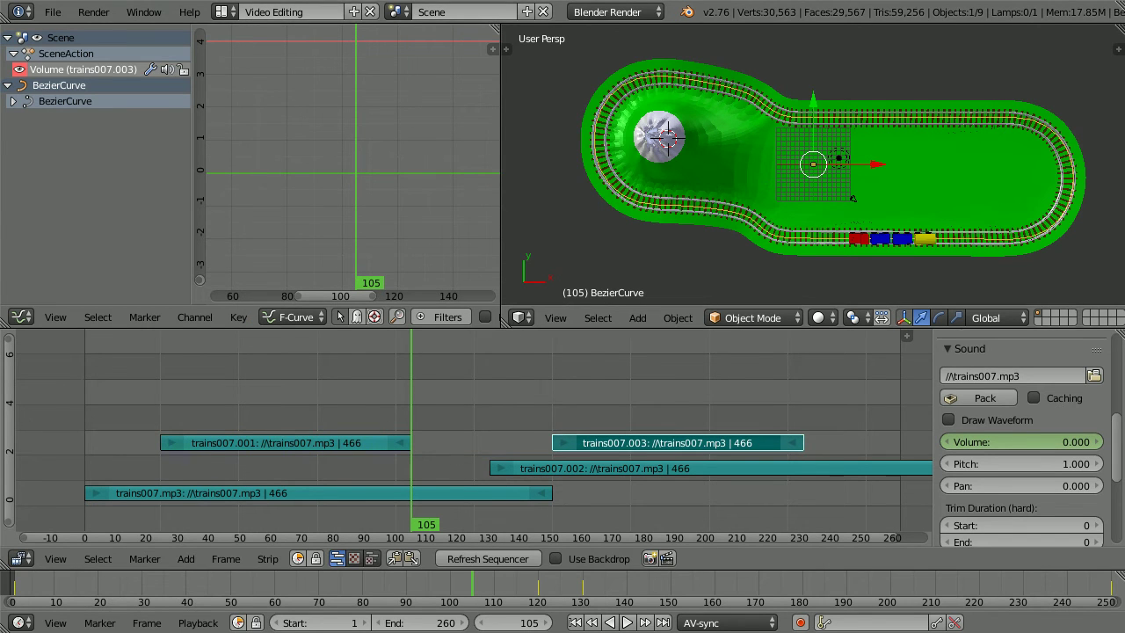
Play the animation with the layered train sounds, rewind, and pack trains007.mp3 into the blend file
{"action": "left_click", "coordinate": [576, 623]}
{"action": "left_click", "coordinate": [627, 622]}
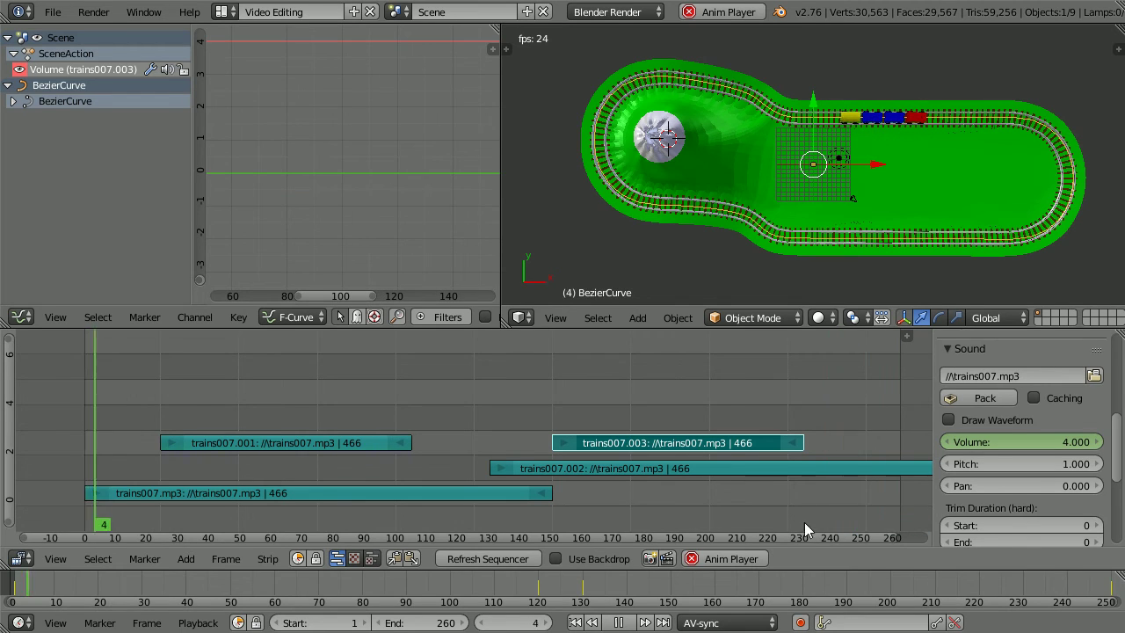
{"action": "left_click", "coordinate": [619, 622]}
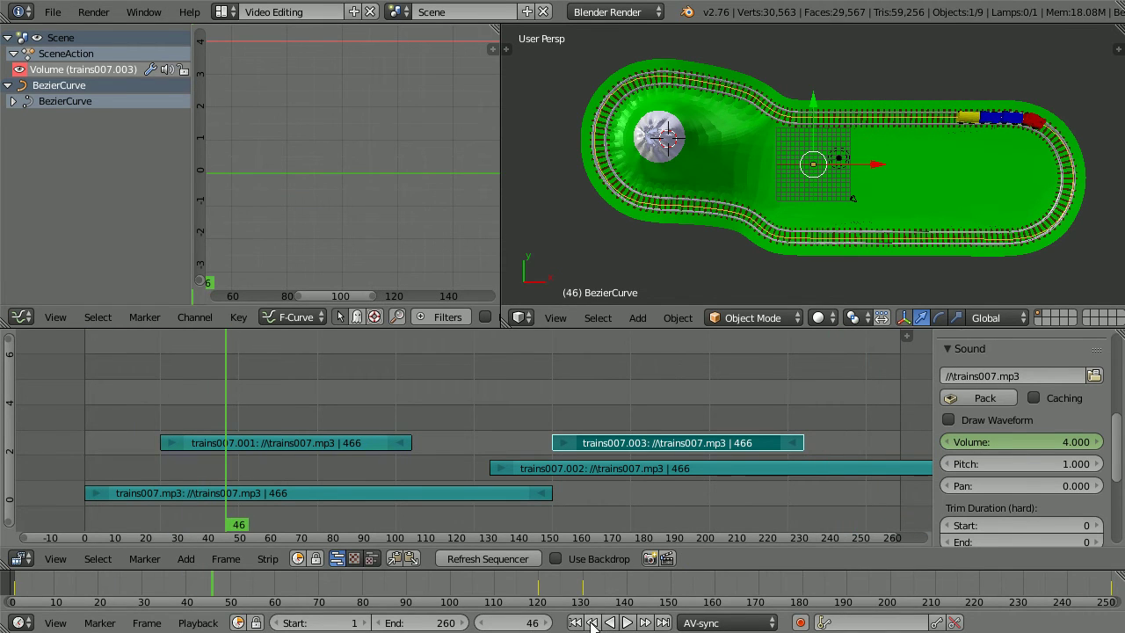
{"action": "left_click", "coordinate": [575, 622]}
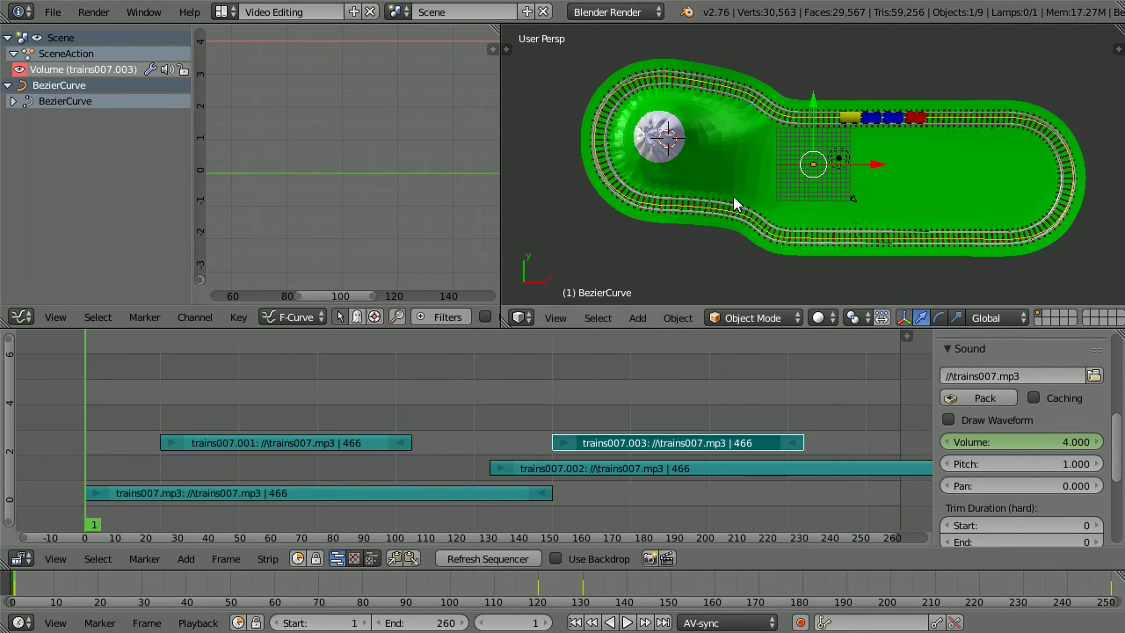
{"action": "left_click", "coordinate": [989, 400]}
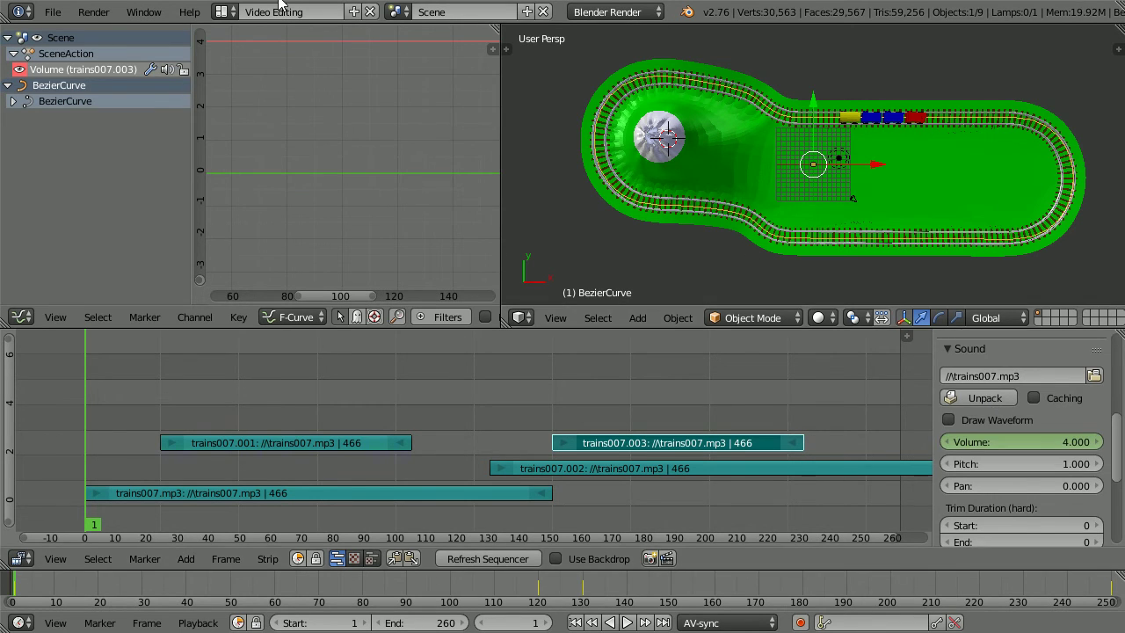
Switch to the Default layout and frame the red train engine in front view
{"action": "left_click", "coordinate": [224, 13]}
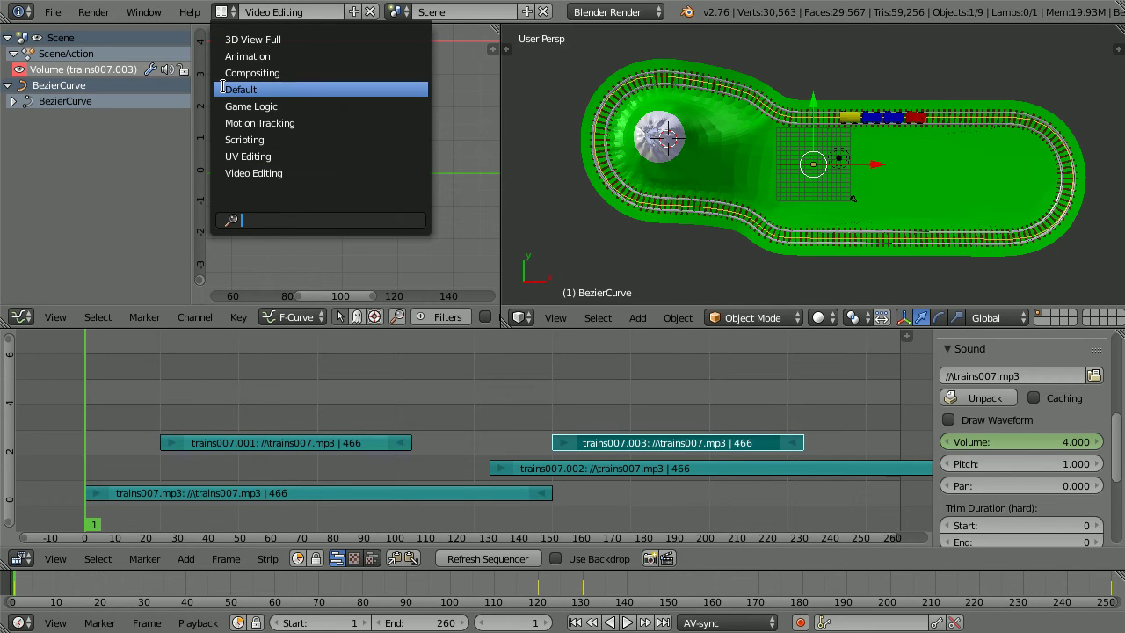
{"action": "left_click", "coordinate": [304, 91]}
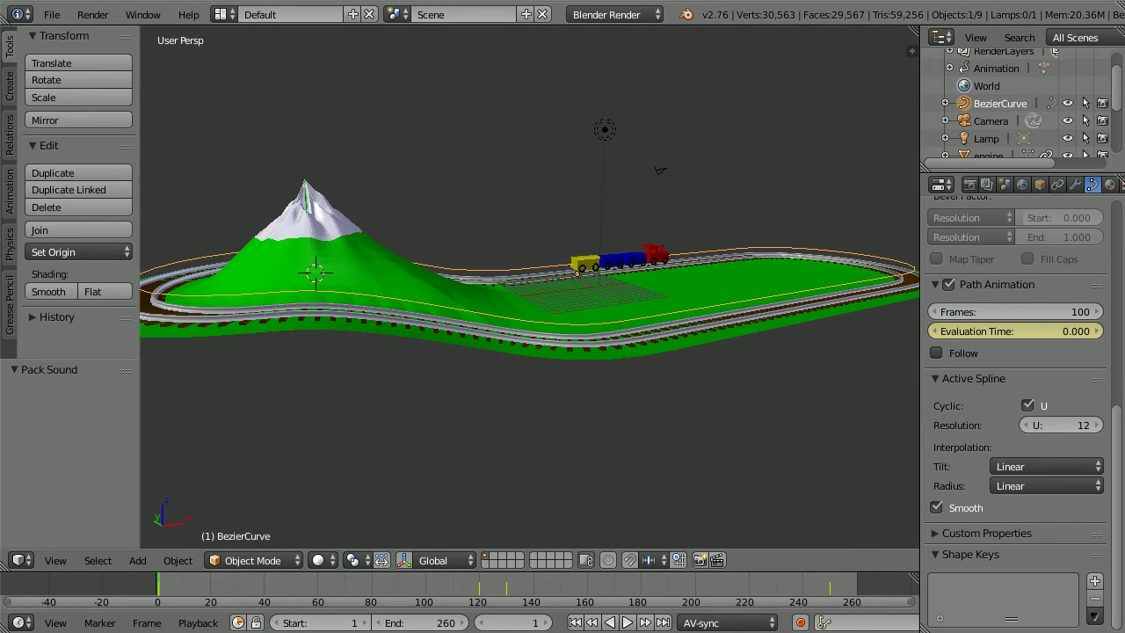
{"action": "right_click", "coordinate": [660, 264]}
{"action": "left_click", "coordinate": [63, 562]}
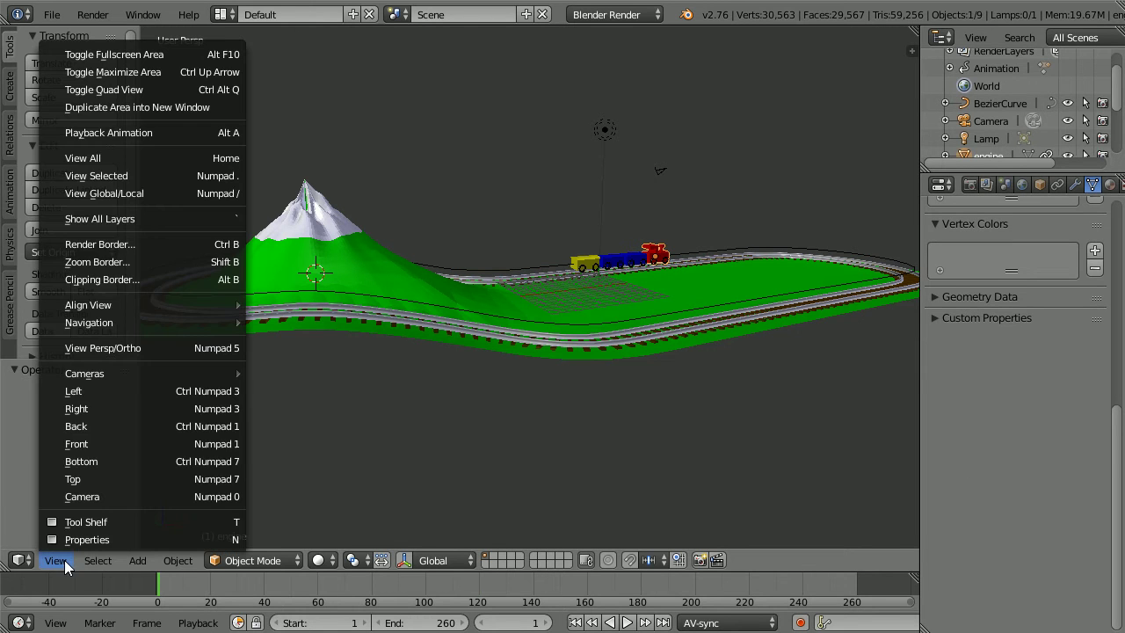
{"action": "left_click", "coordinate": [171, 176]}
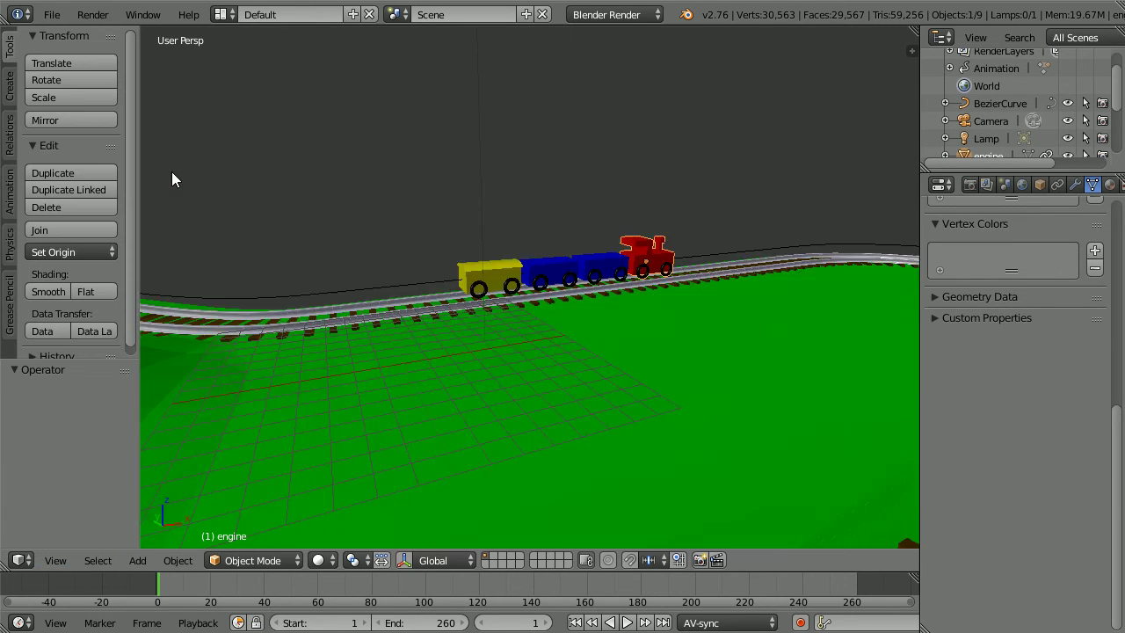
{"action": "left_click", "coordinate": [55, 560]}
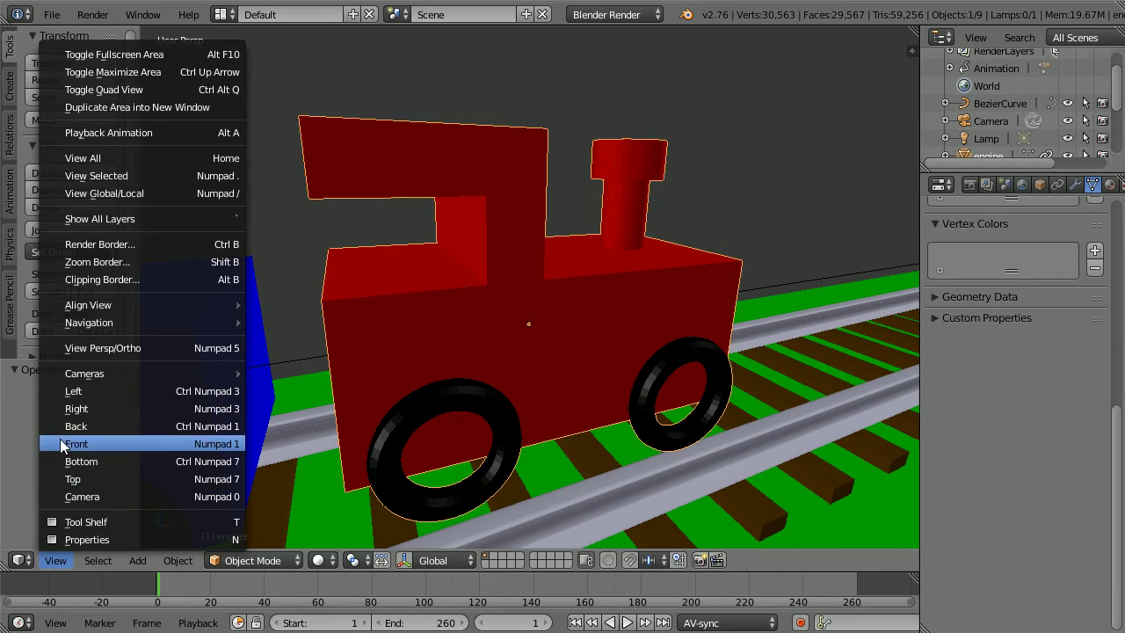
{"action": "left_click", "coordinate": [144, 444]}
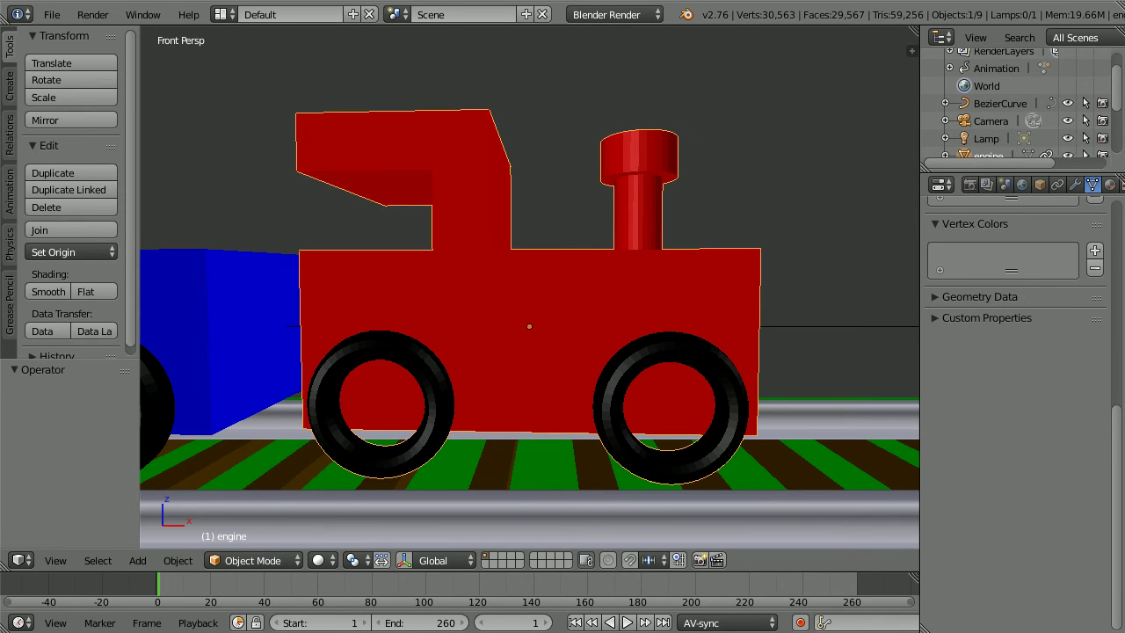
{"action": "left_click_drag", "start_coordinate": [962, 174], "coordinate": [963, 310]}
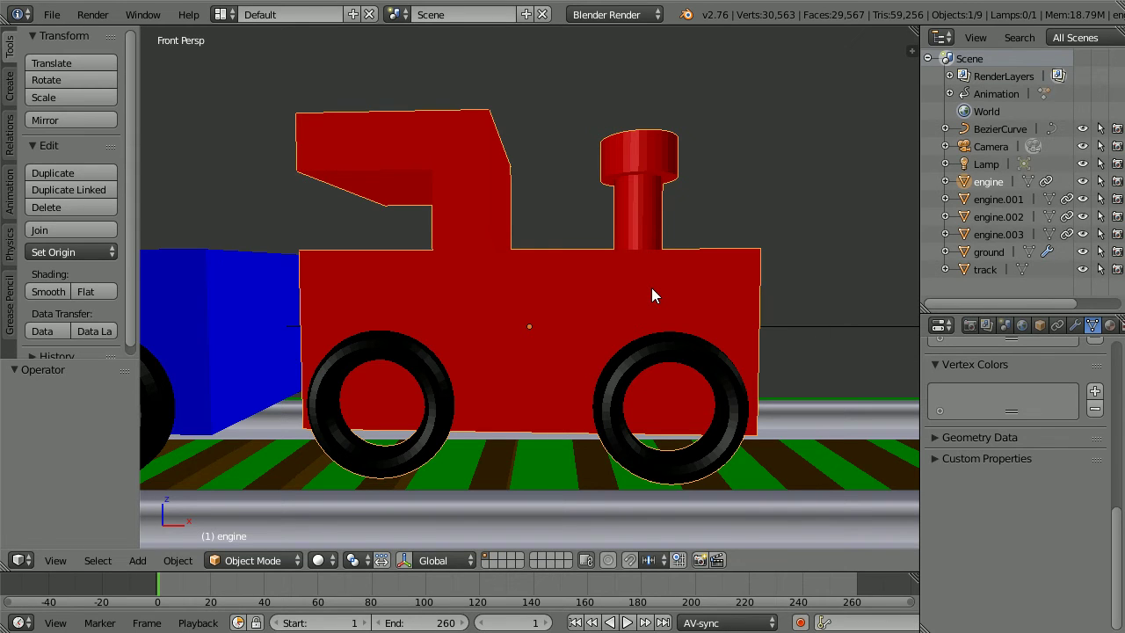
Duplicate the engine in place and rename the copy to 'funnel'
{"action": "key", "text": "shift+d"}
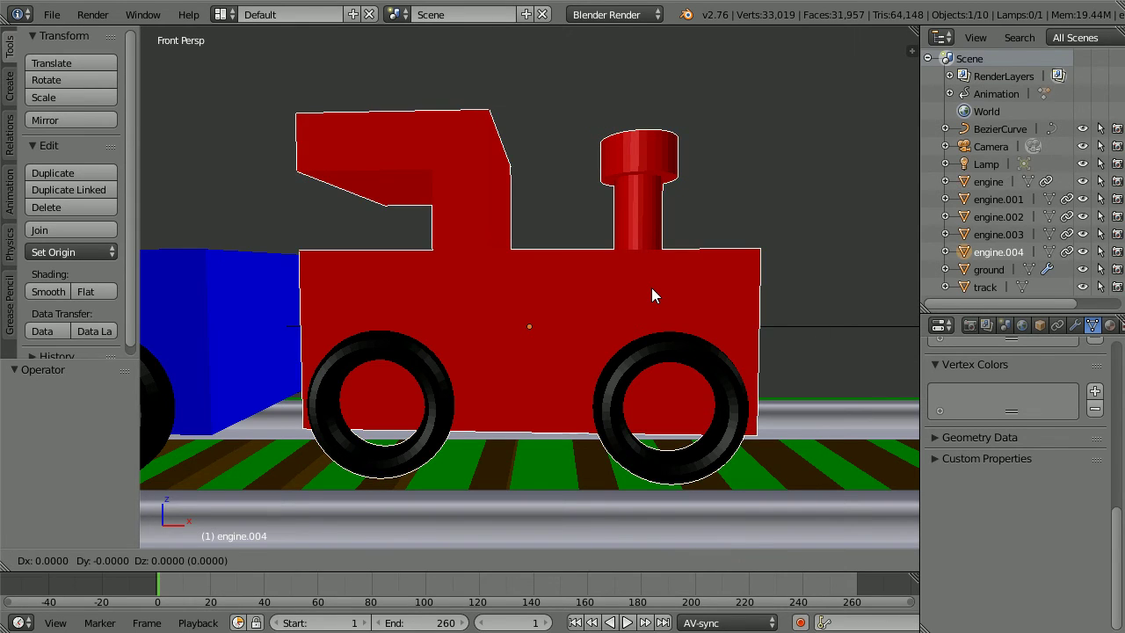
{"action": "key", "text": "Escape"}
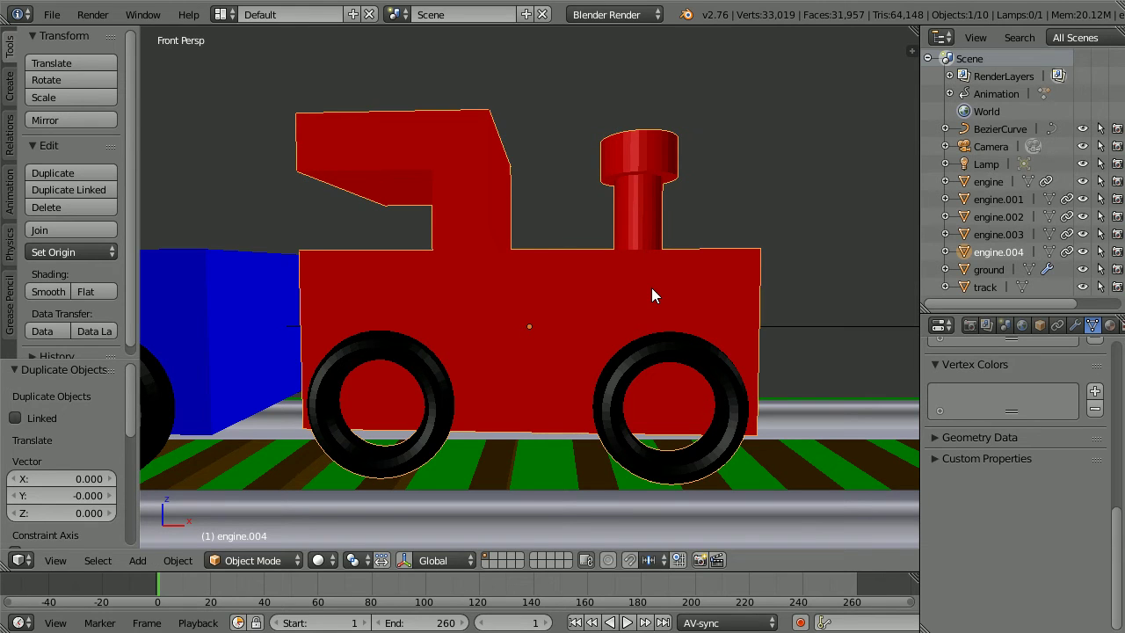
{"action": "left_click", "coordinate": [1040, 325]}
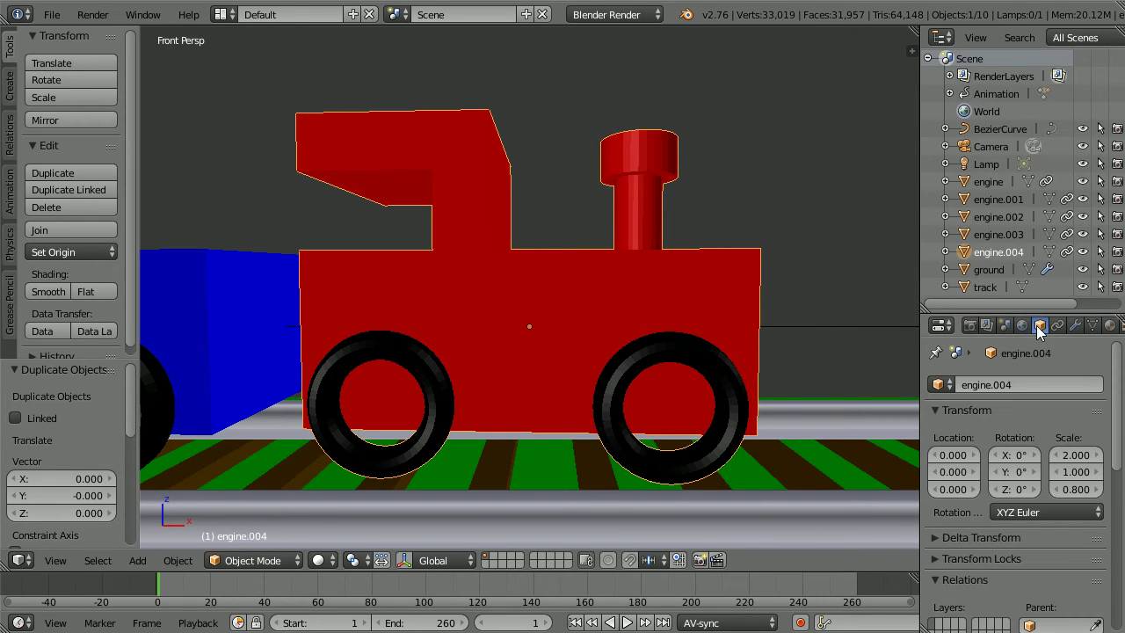
{"action": "left_click", "coordinate": [1009, 389]}
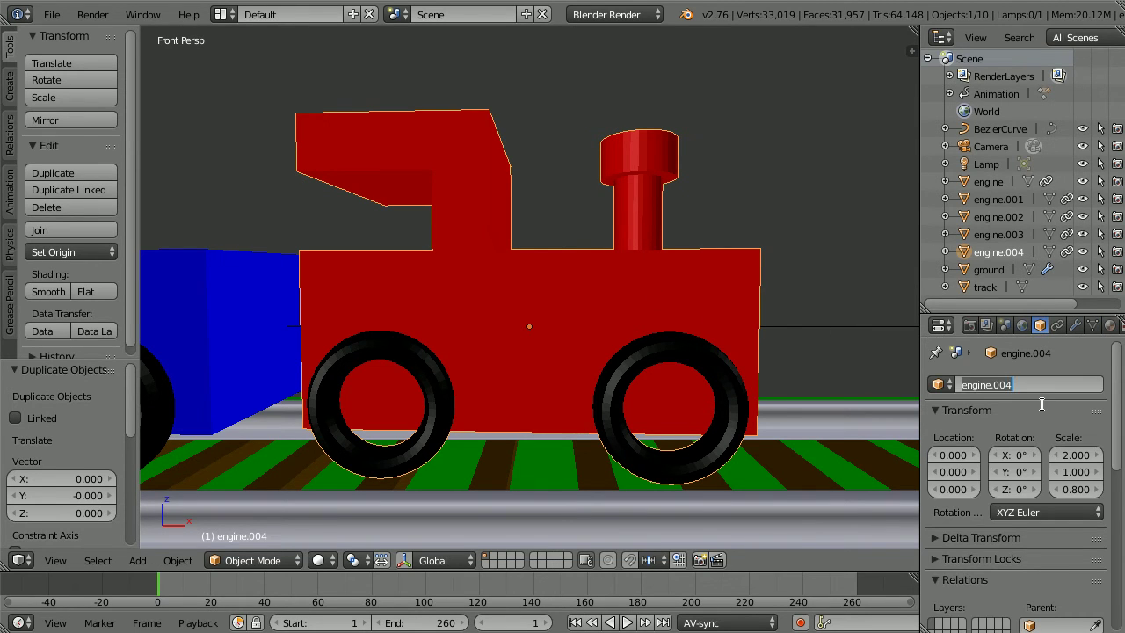
{"action": "type", "text": "funne"}
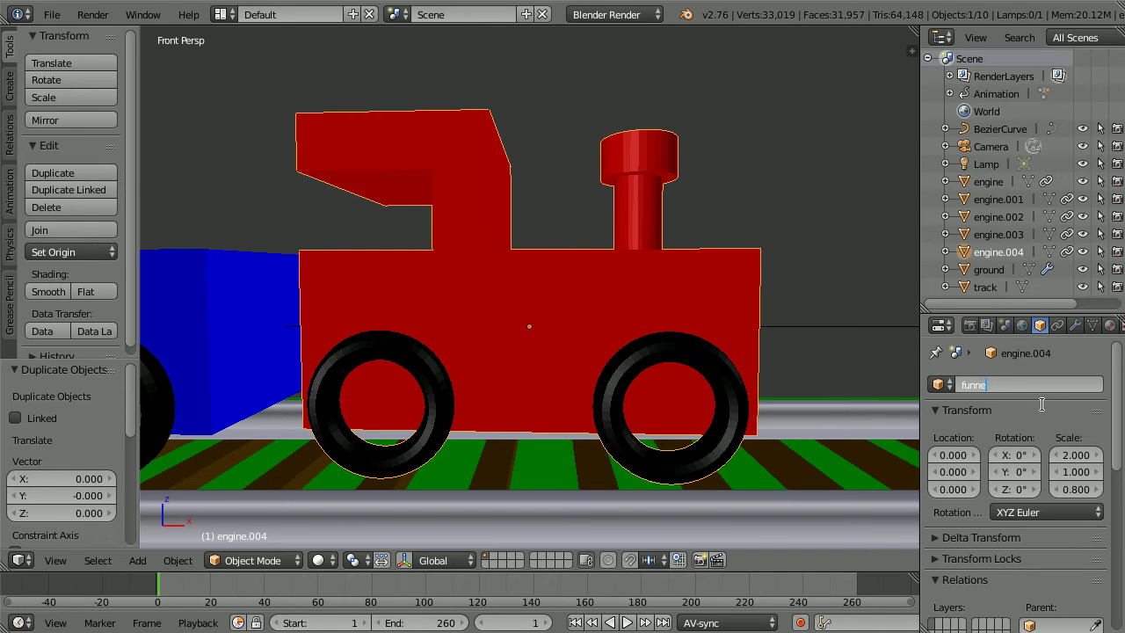
{"action": "type", "text": "l"}
{"action": "key", "text": "Return"}
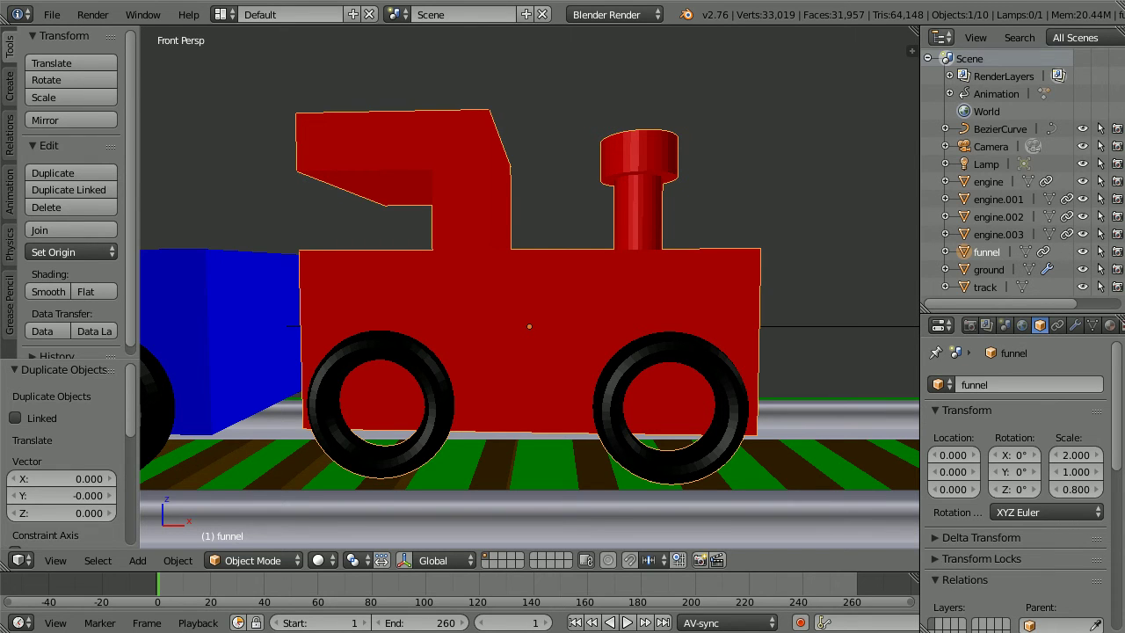
In Edit Mode with the original engine hidden, delete the funnel's lower body and wheel vertices
{"action": "left_click", "coordinate": [264, 561]}
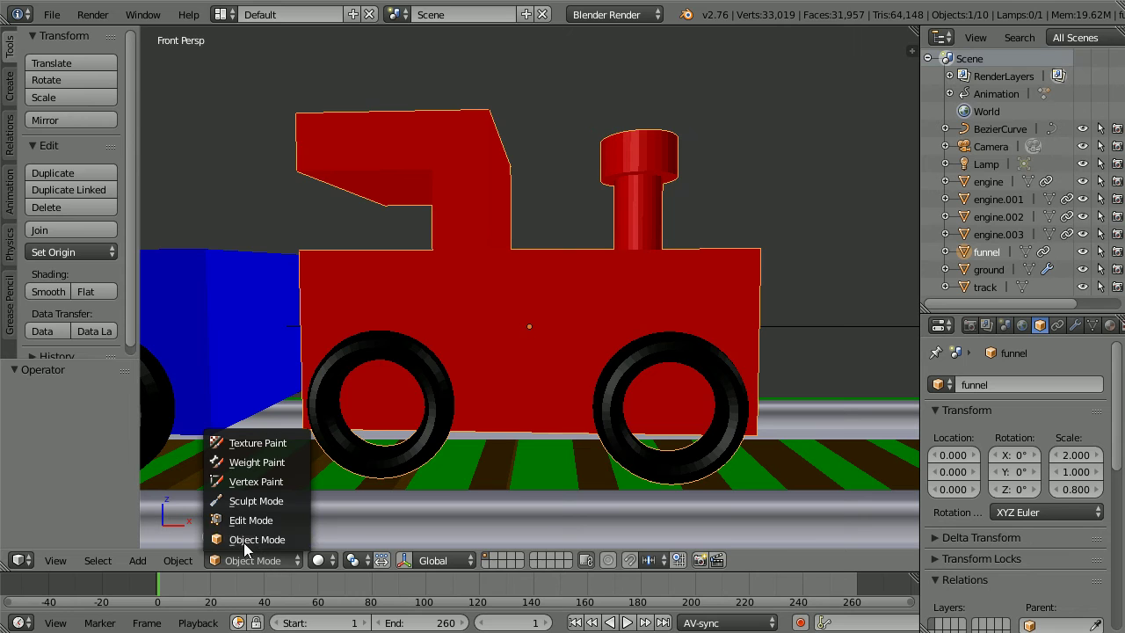
{"action": "left_click", "coordinate": [253, 520]}
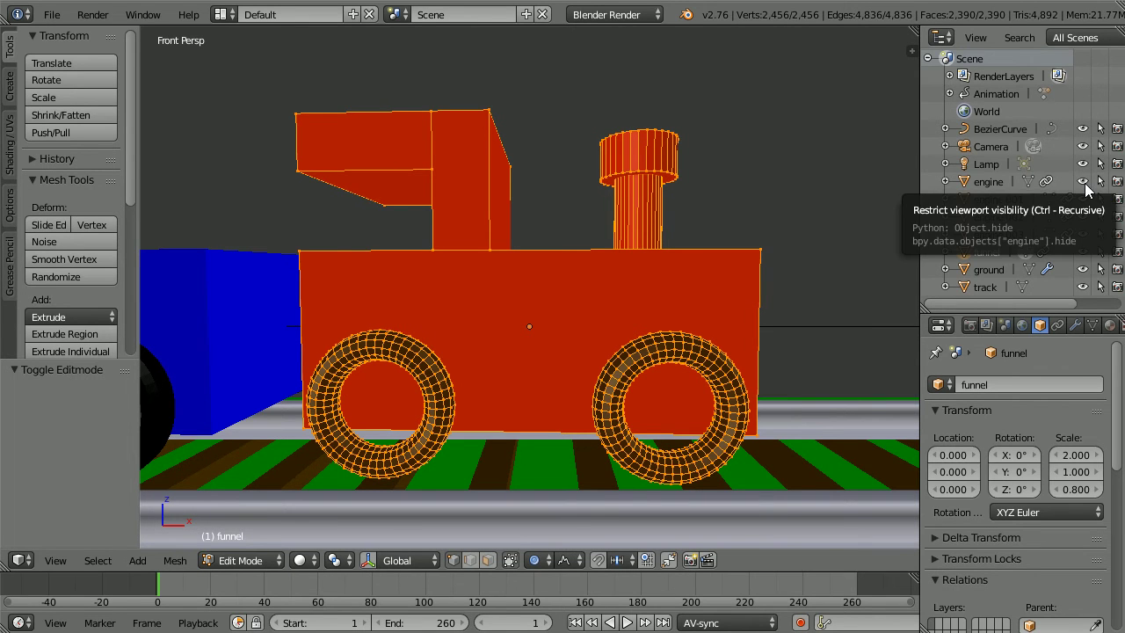
{"action": "left_click", "coordinate": [1084, 181]}
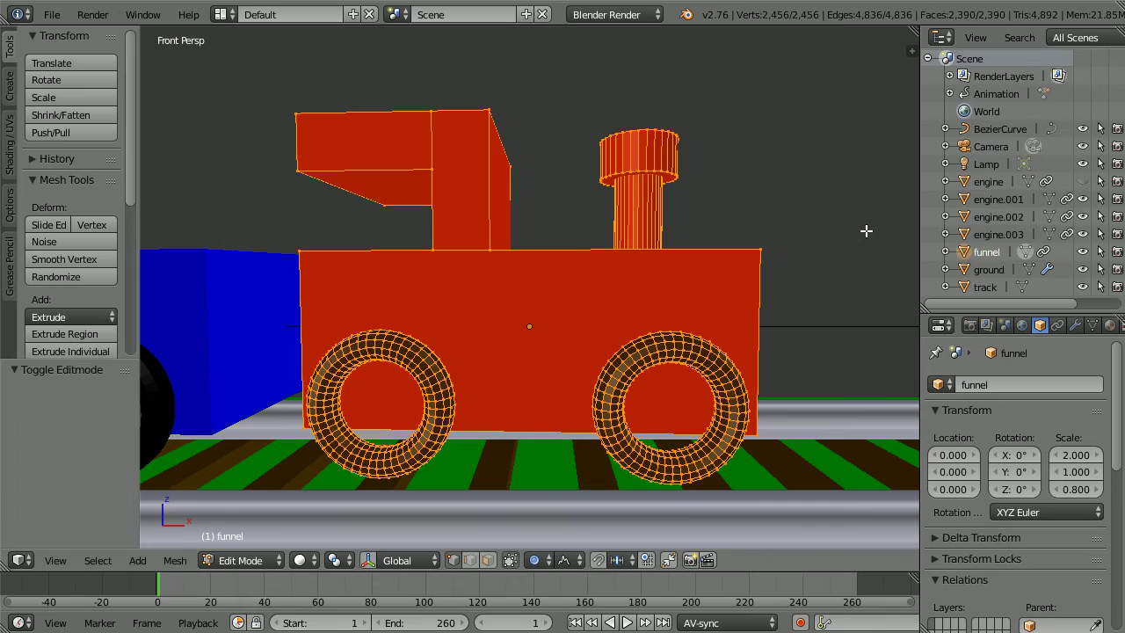
{"action": "right_click", "coordinate": [765, 252]}
{"action": "key", "text": "b"}
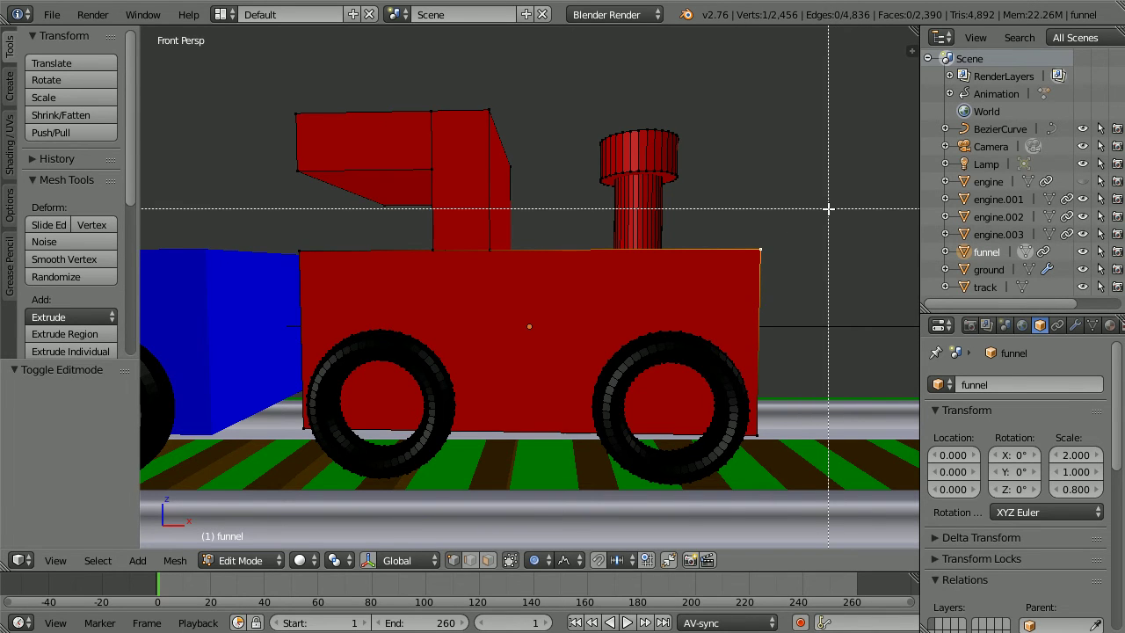
{"action": "left_click_drag", "start_coordinate": [828, 208], "coordinate": [231, 490]}
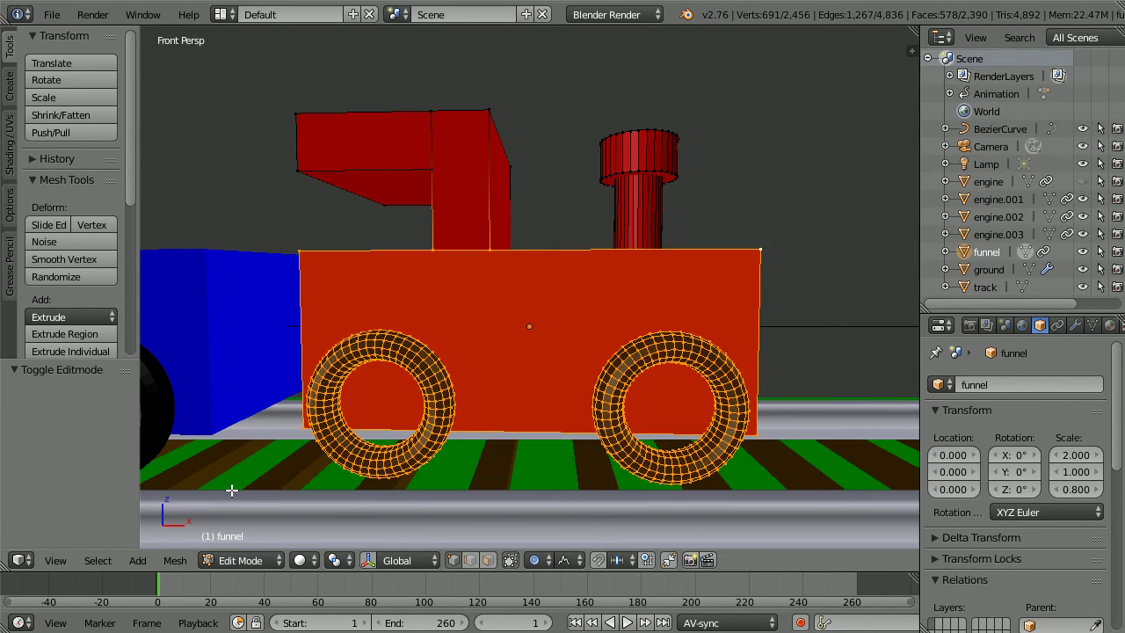
{"action": "key", "text": "x"}
{"action": "left_click", "coordinate": [491, 401]}
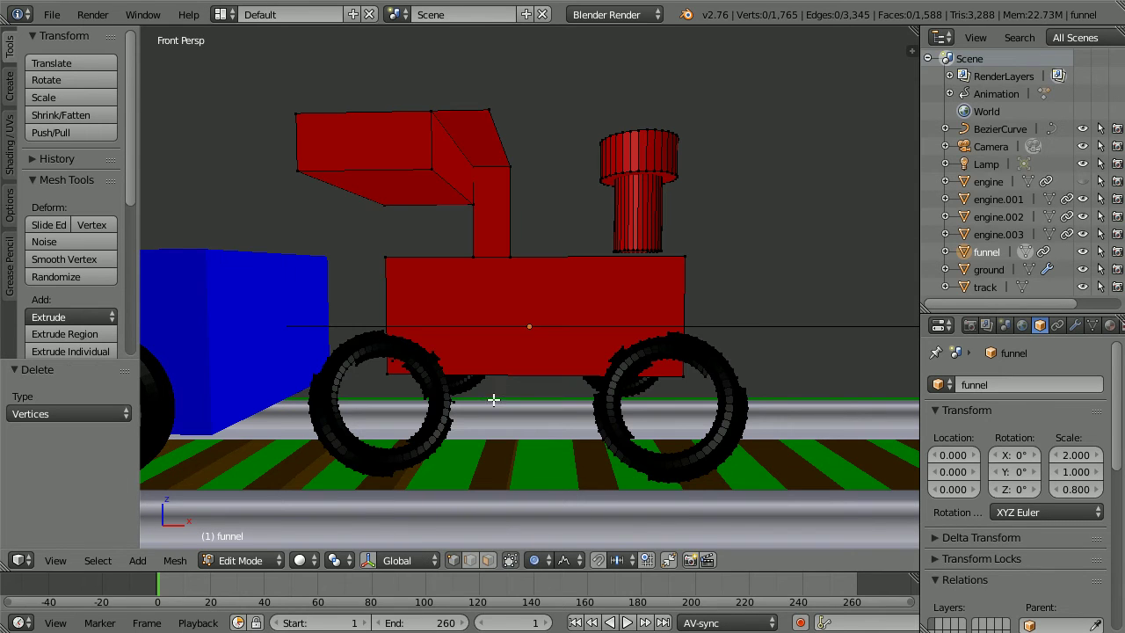
Disable visible-only selection and delete the remaining body, wheel and chimney stem vertices
{"action": "key", "text": "Tab"}
{"action": "key", "text": "Tab"}
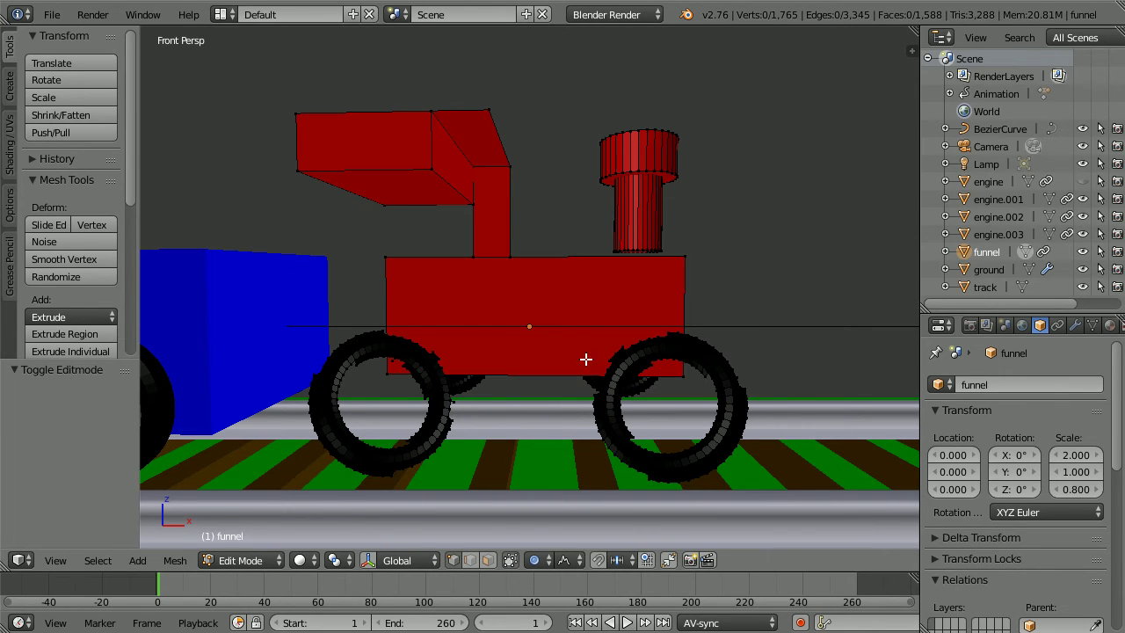
{"action": "left_click", "coordinate": [511, 561]}
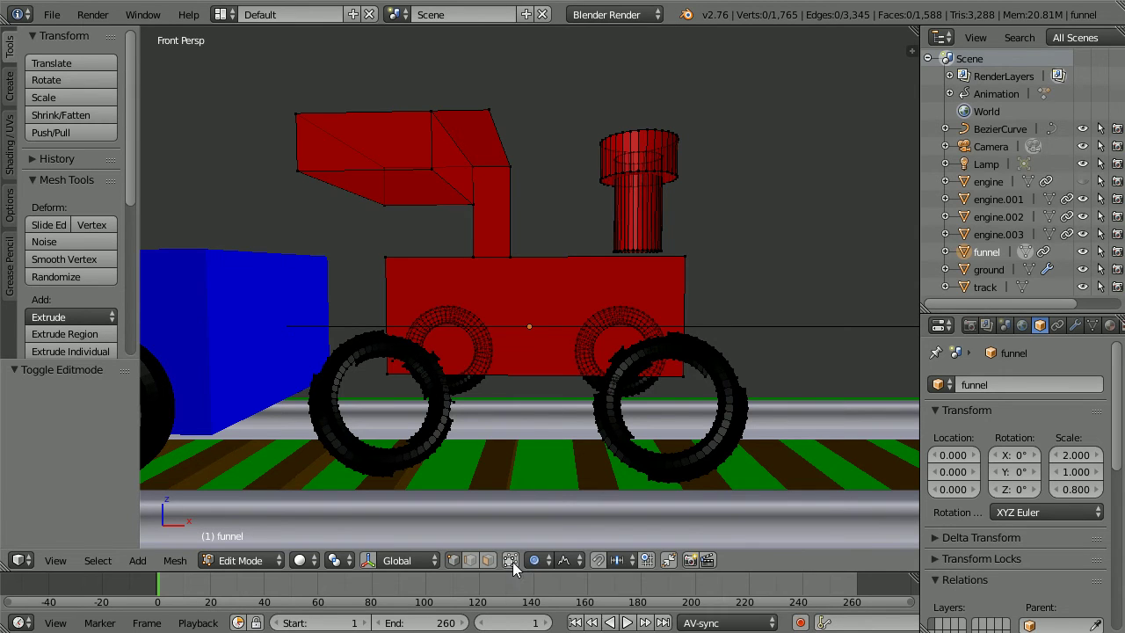
{"action": "right_click", "coordinate": [684, 263]}
{"action": "key", "text": "b"}
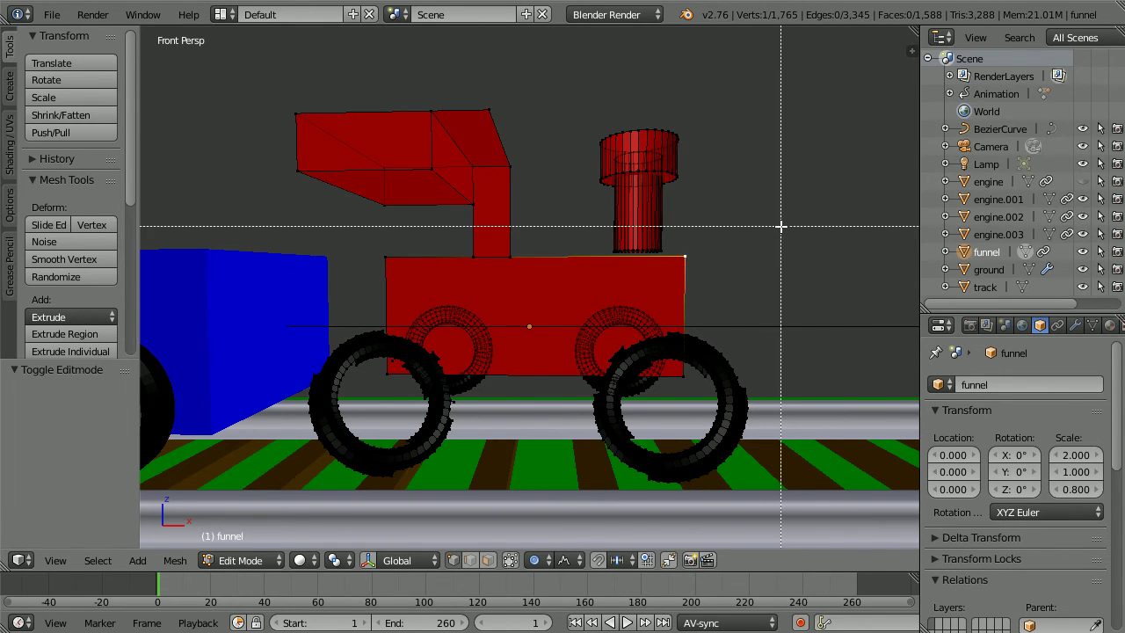
{"action": "left_click_drag", "start_coordinate": [781, 227], "coordinate": [248, 519]}
{"action": "key", "text": "x"}
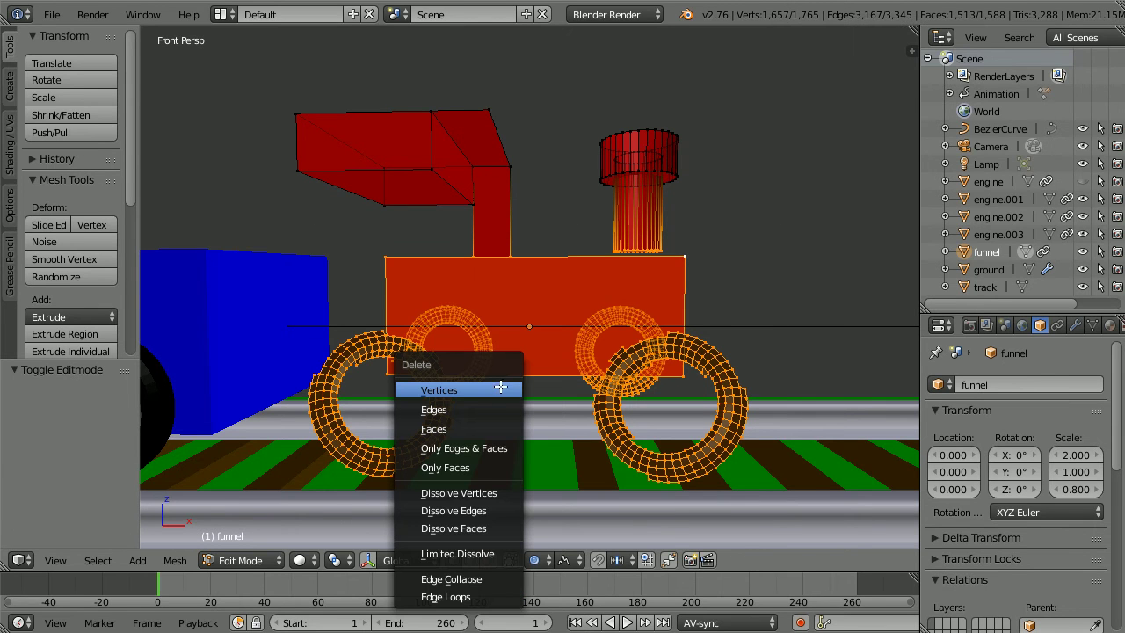
{"action": "left_click", "coordinate": [489, 390]}
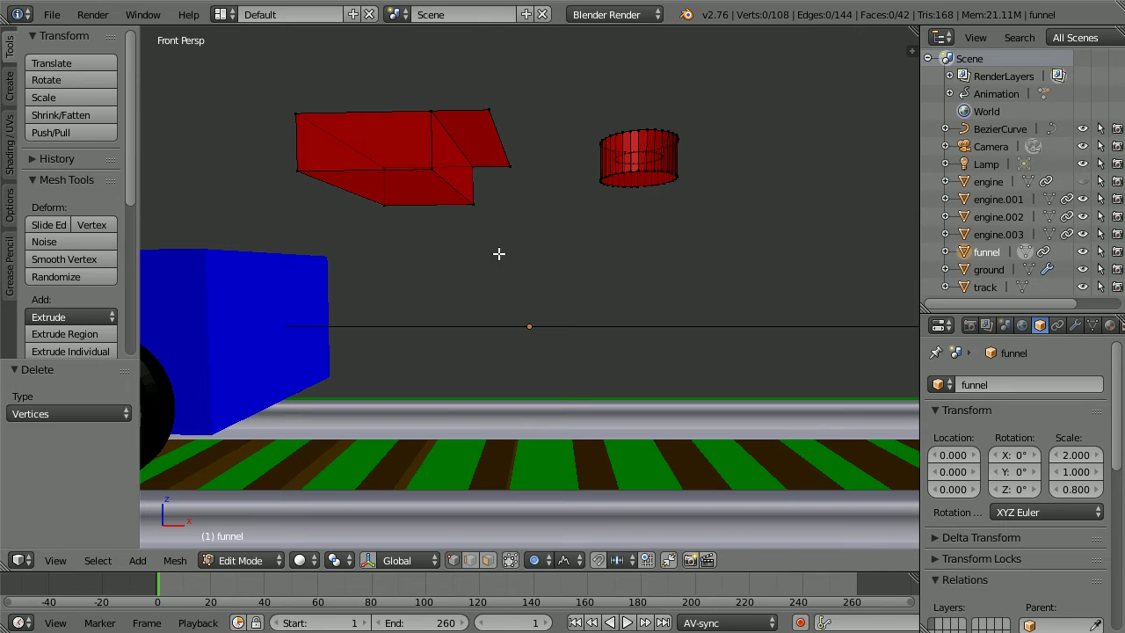
Delete the leftover cab vertices so only the chimney cylinder remains
{"action": "right_click", "coordinate": [509, 162]}
{"action": "key", "text": "b"}
{"action": "left_click_drag", "start_coordinate": [548, 234], "coordinate": [256, 81]}
{"action": "key", "text": "x"}
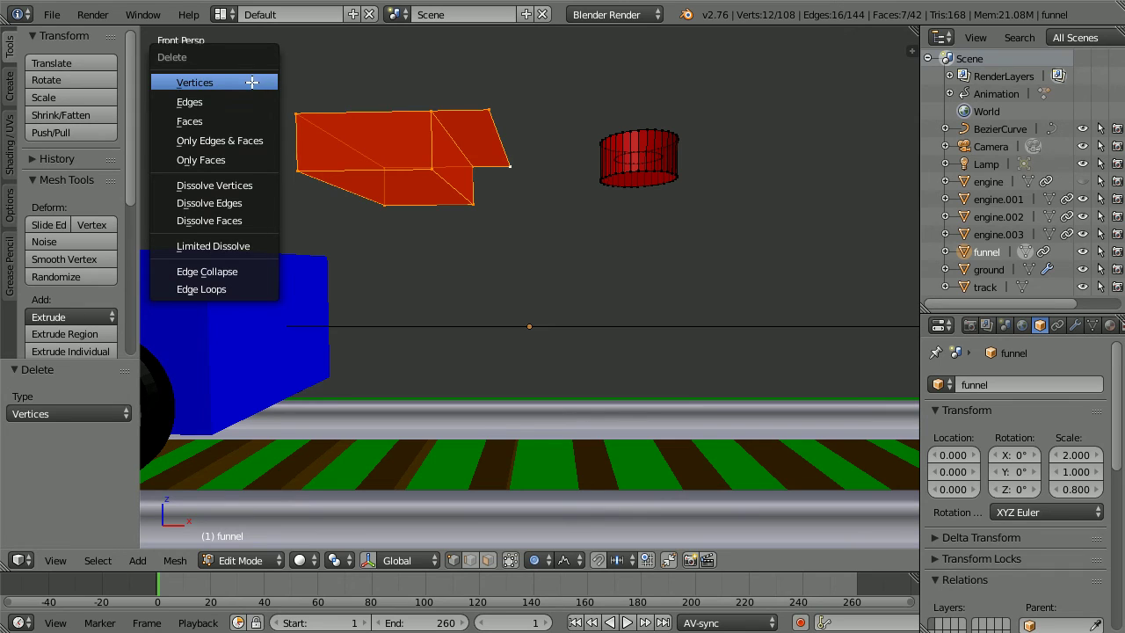
{"action": "left_click", "coordinate": [235, 84]}
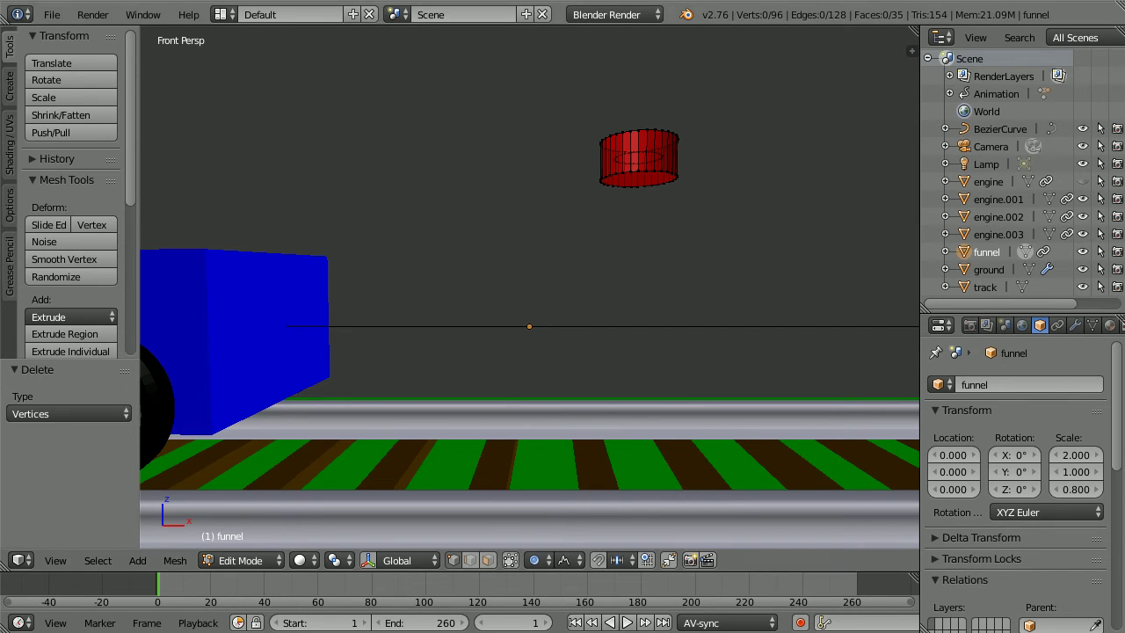
{"action": "key", "text": "Tab"}
{"action": "key", "text": "Tab"}
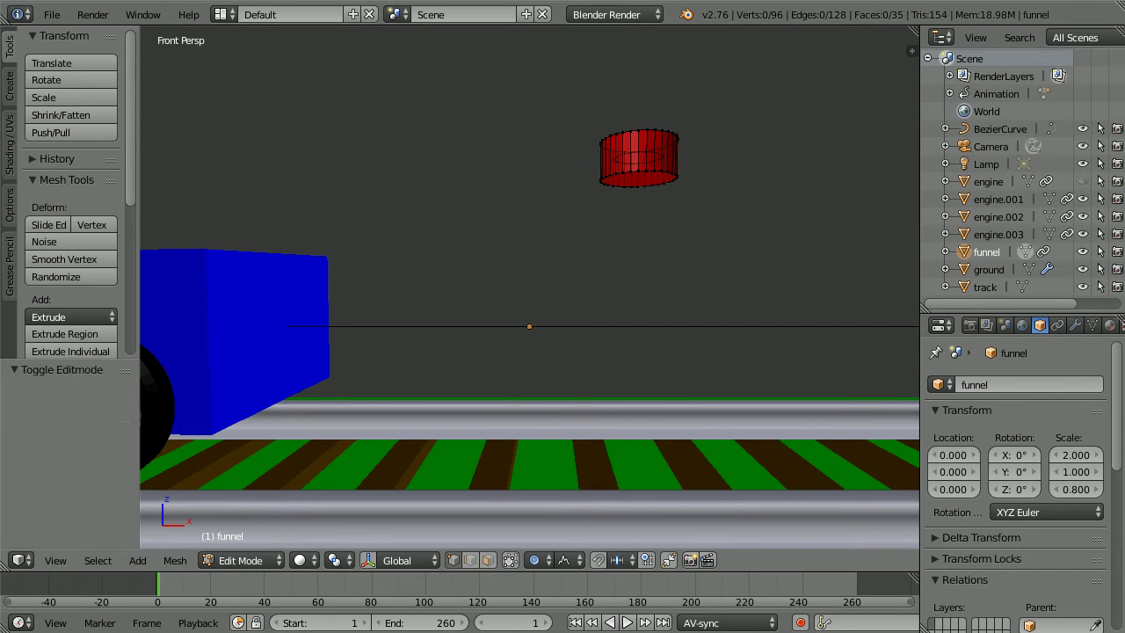
Back in Object Mode, apply Quick Smoke to the funnel
{"action": "left_click", "coordinate": [237, 563]}
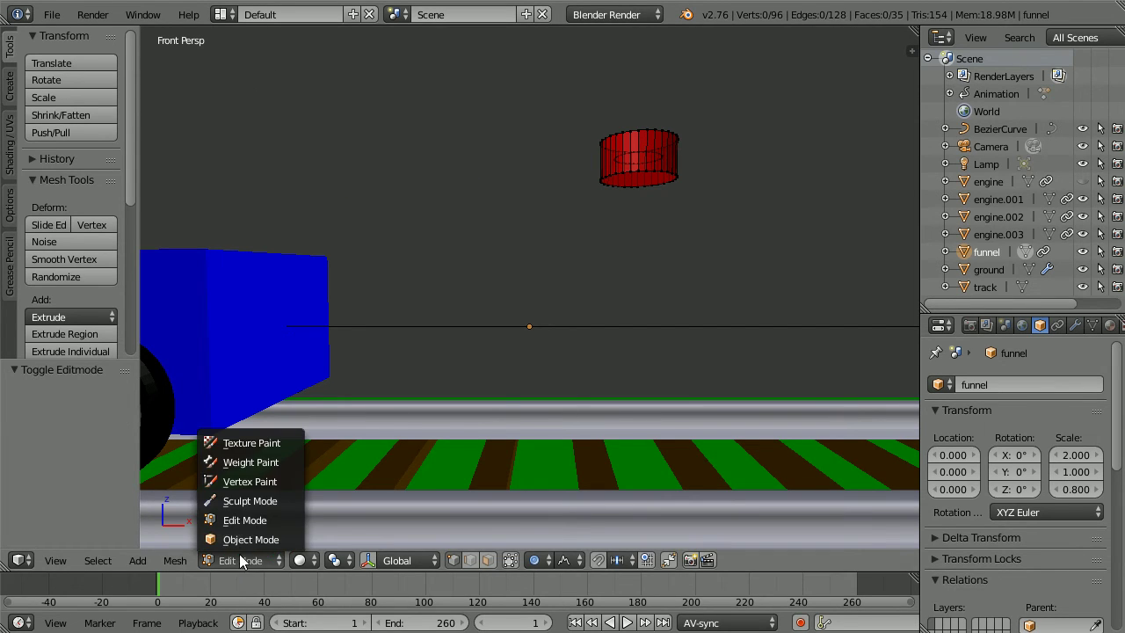
{"action": "left_click", "coordinate": [283, 539]}
{"action": "left_click", "coordinate": [179, 562]}
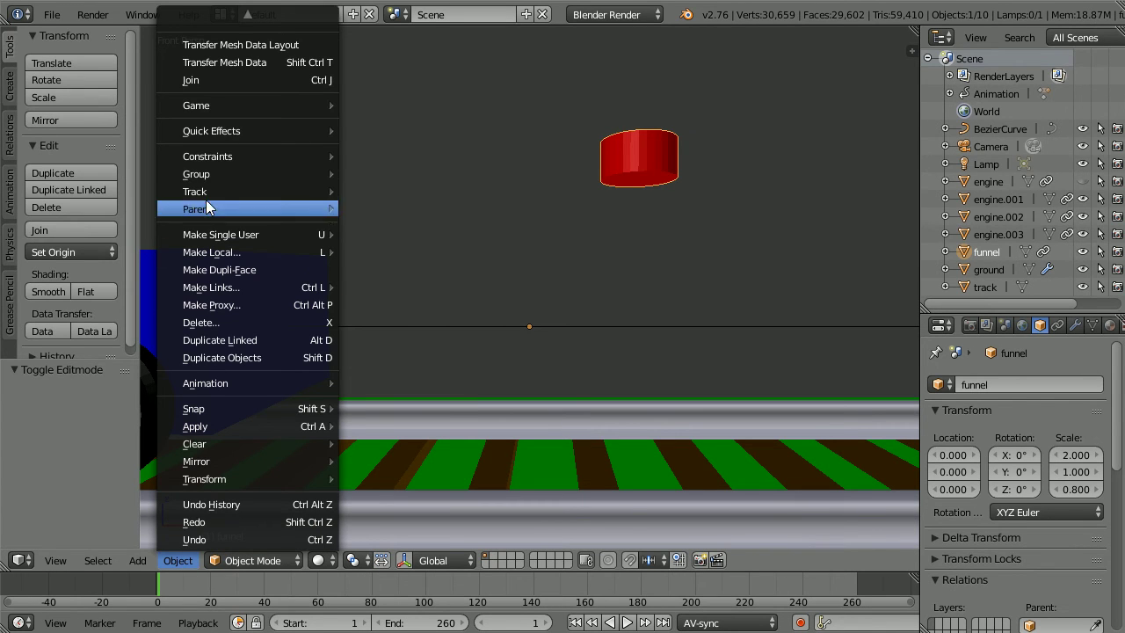
{"action": "mouse_move", "coordinate": [283, 129]}
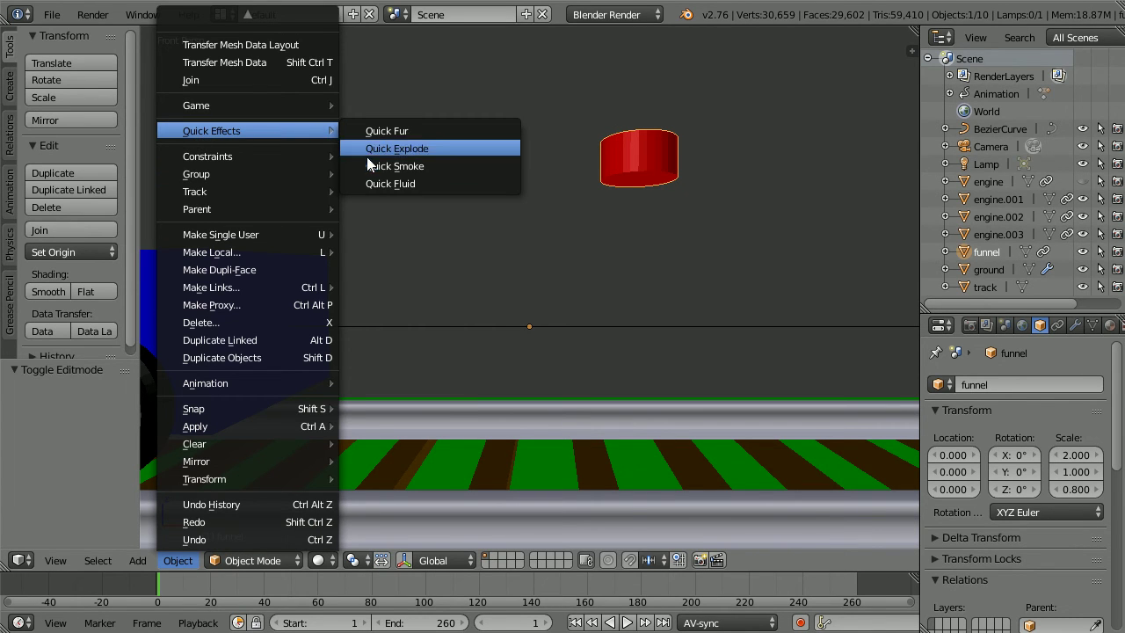
{"action": "left_click", "coordinate": [450, 165]}
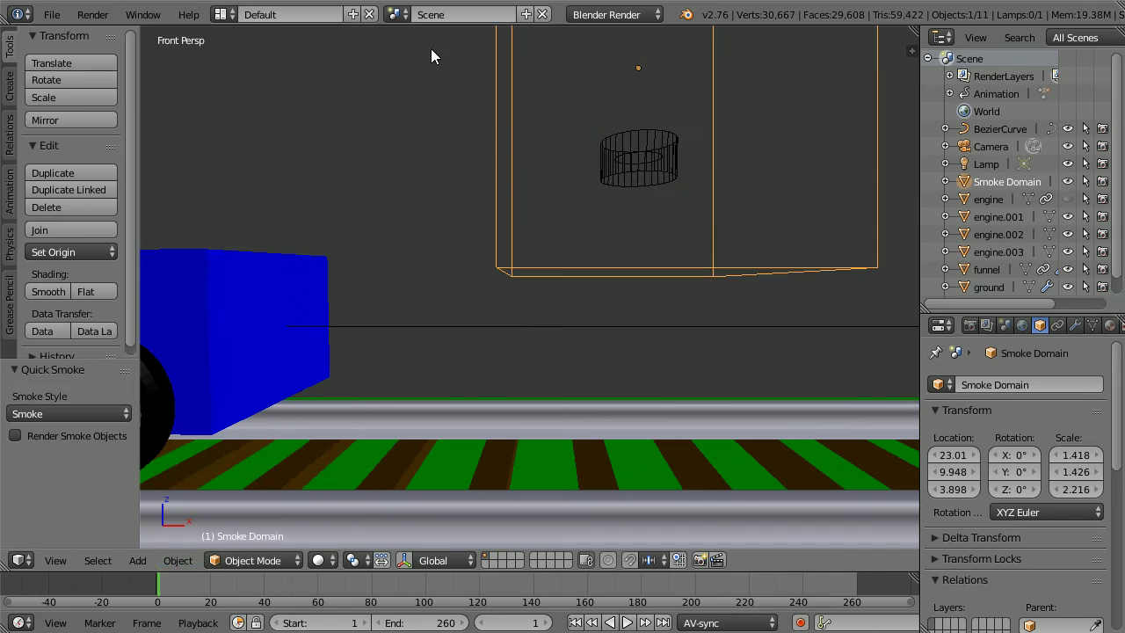
Play the animation to preview the rising smoke, stop, and select the funnel
{"action": "left_click", "coordinate": [627, 623]}
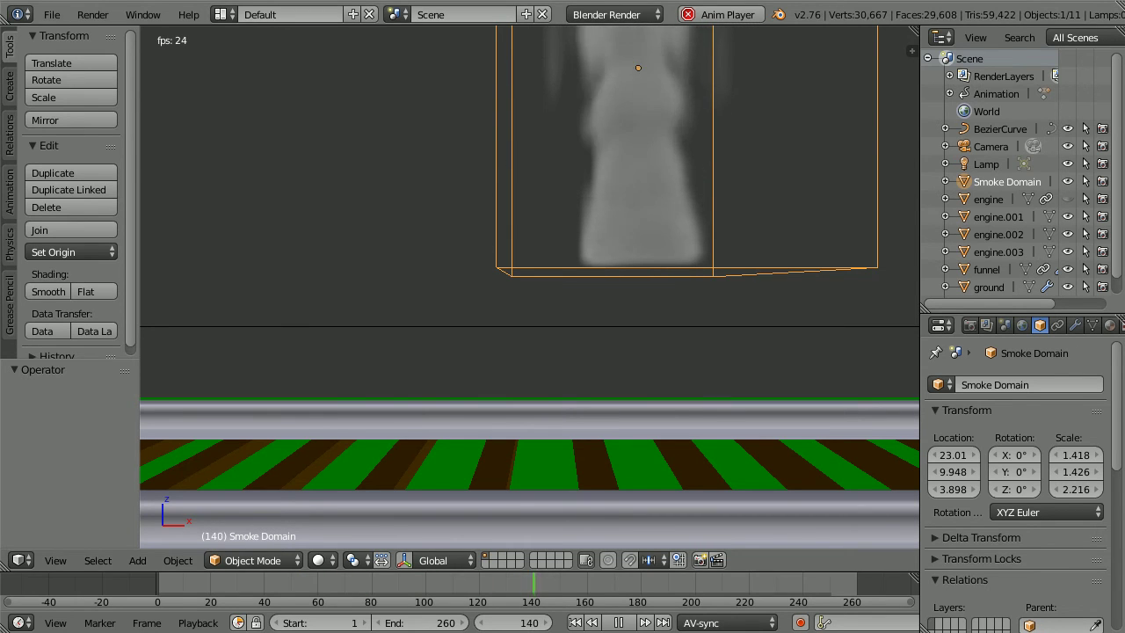
{"action": "key", "text": "Escape"}
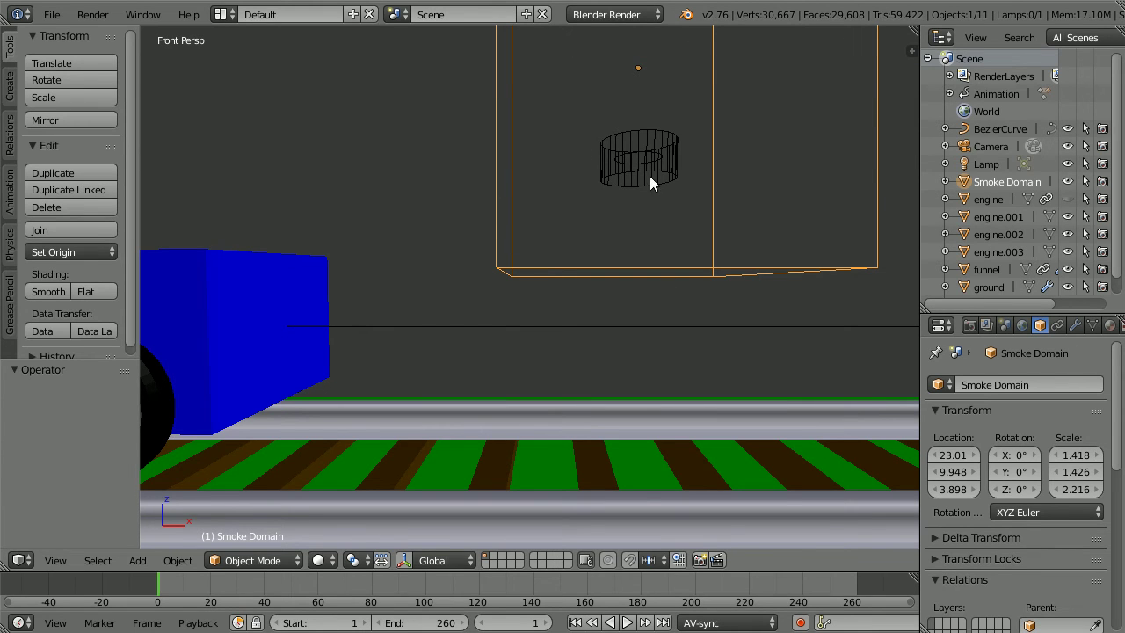
{"action": "left_click", "coordinate": [990, 271]}
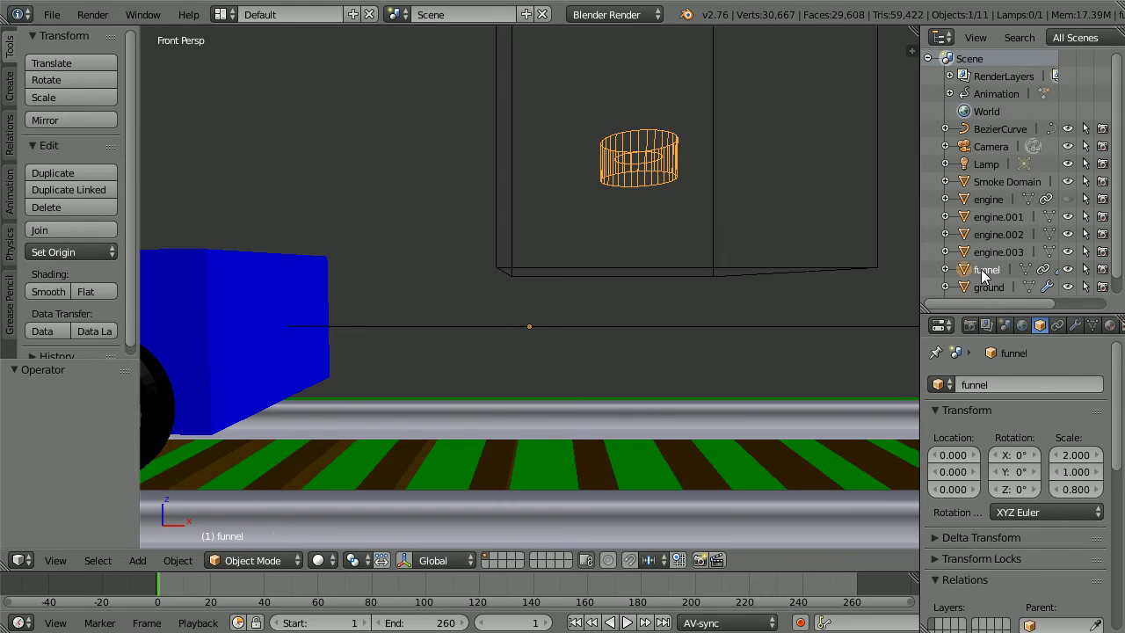
Apply the funnel's scale so it reads 1.000
{"action": "left_click", "coordinate": [174, 564]}
{"action": "mouse_move", "coordinate": [318, 426]}
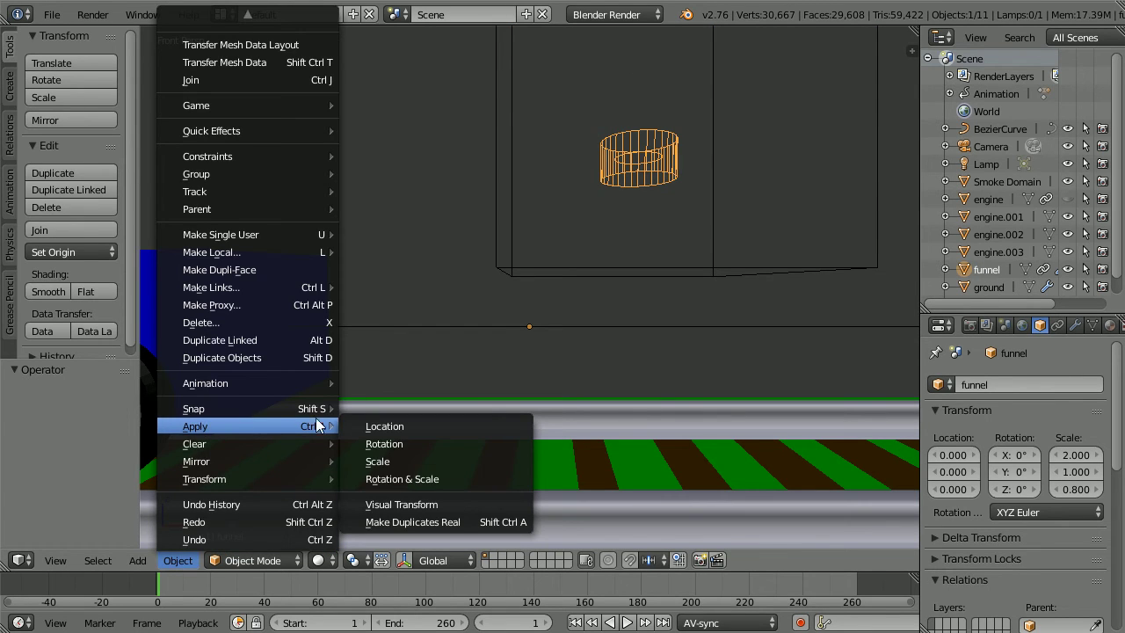
{"action": "left_click", "coordinate": [438, 456]}
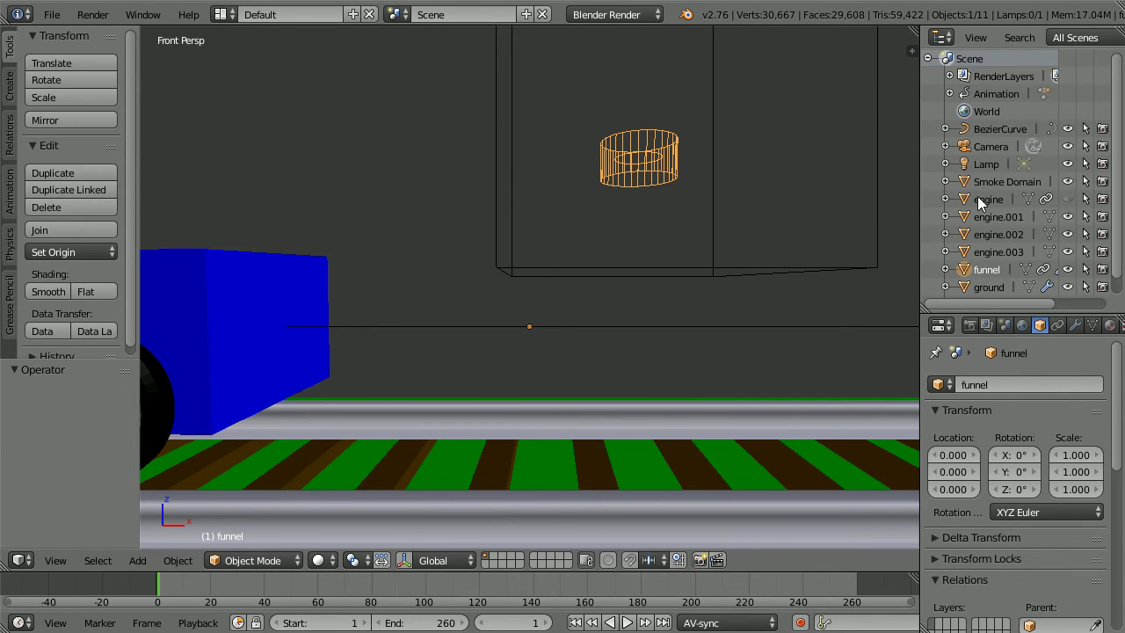
Set funnel as the Smoke Domain object's parent
{"action": "left_click", "coordinate": [1030, 184]}
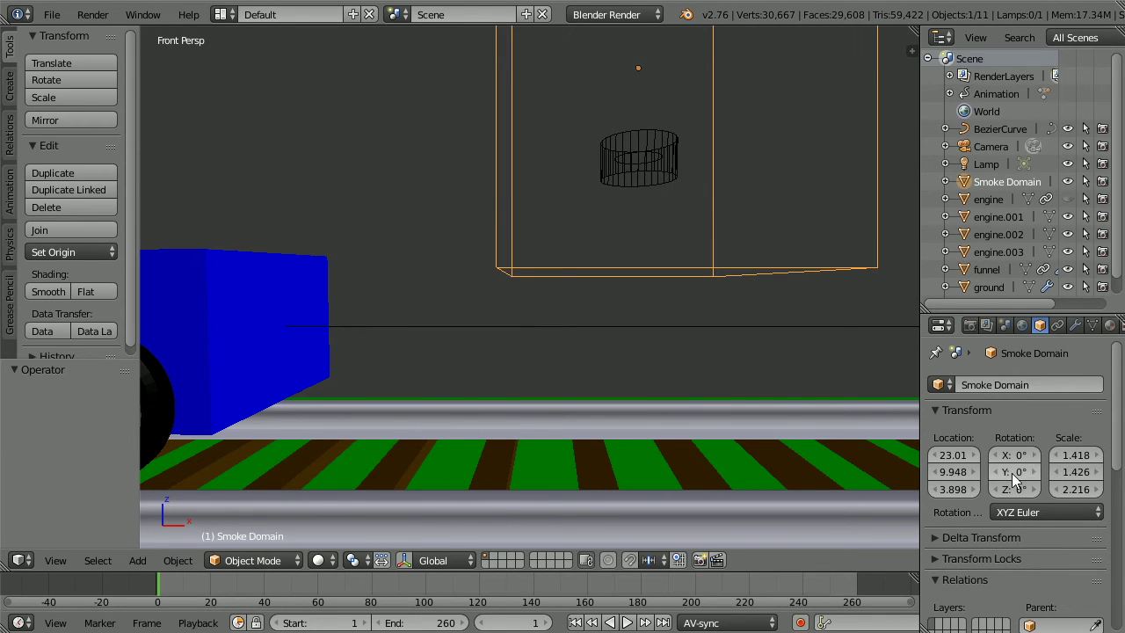
{"action": "left_click", "coordinate": [1085, 626]}
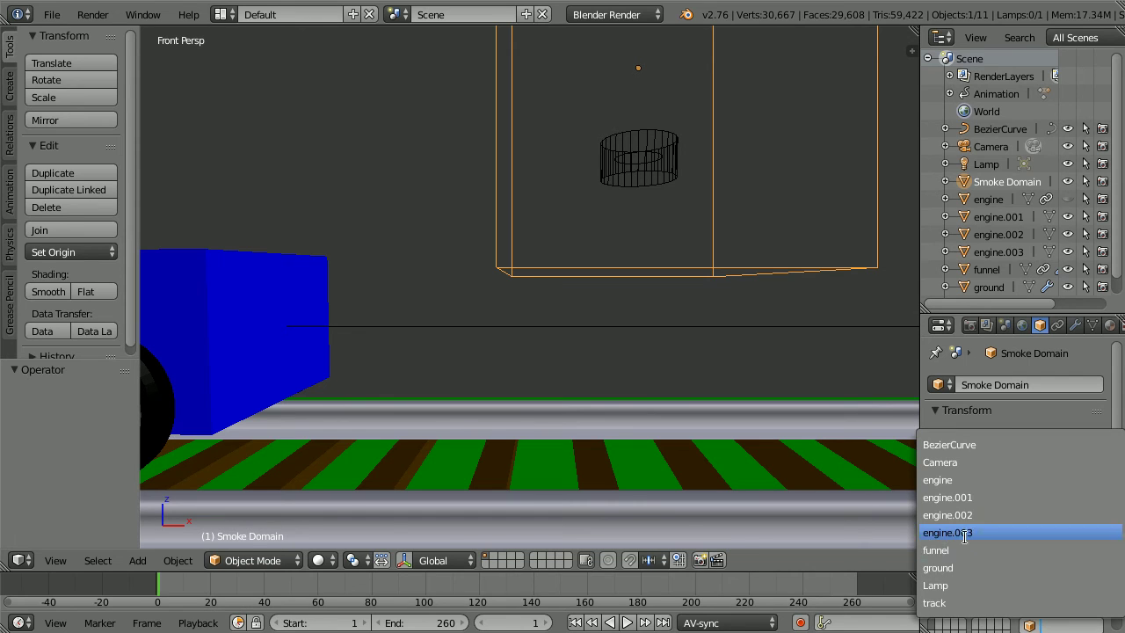
{"action": "left_click", "coordinate": [1013, 552]}
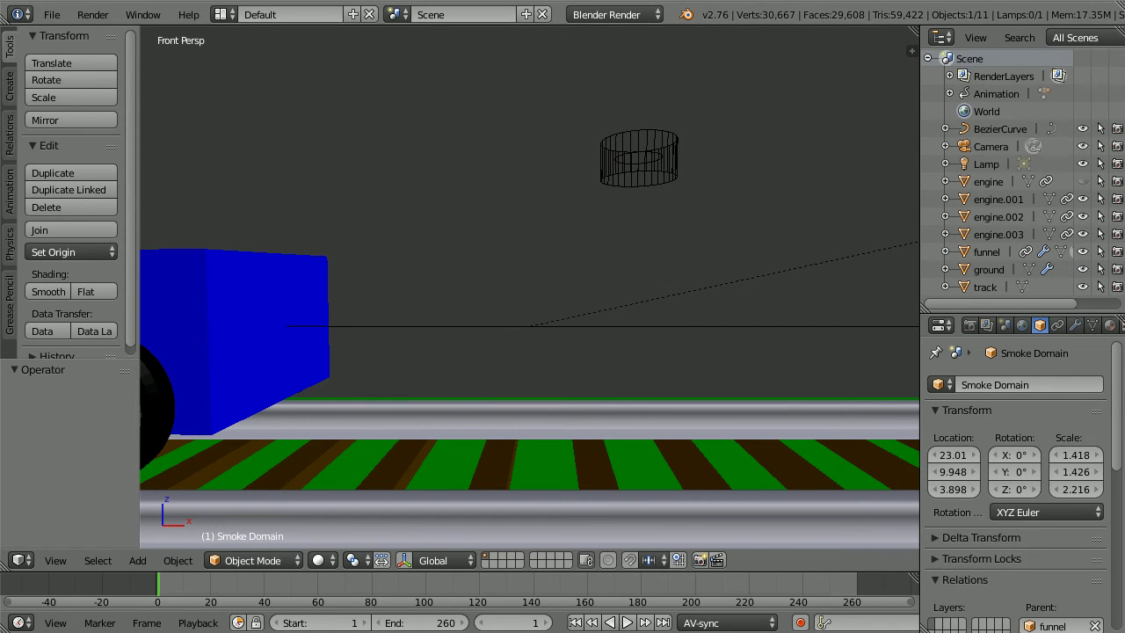
Switch the viewport to Quad View to see the scene from four angles
{"action": "left_click", "coordinate": [55, 560]}
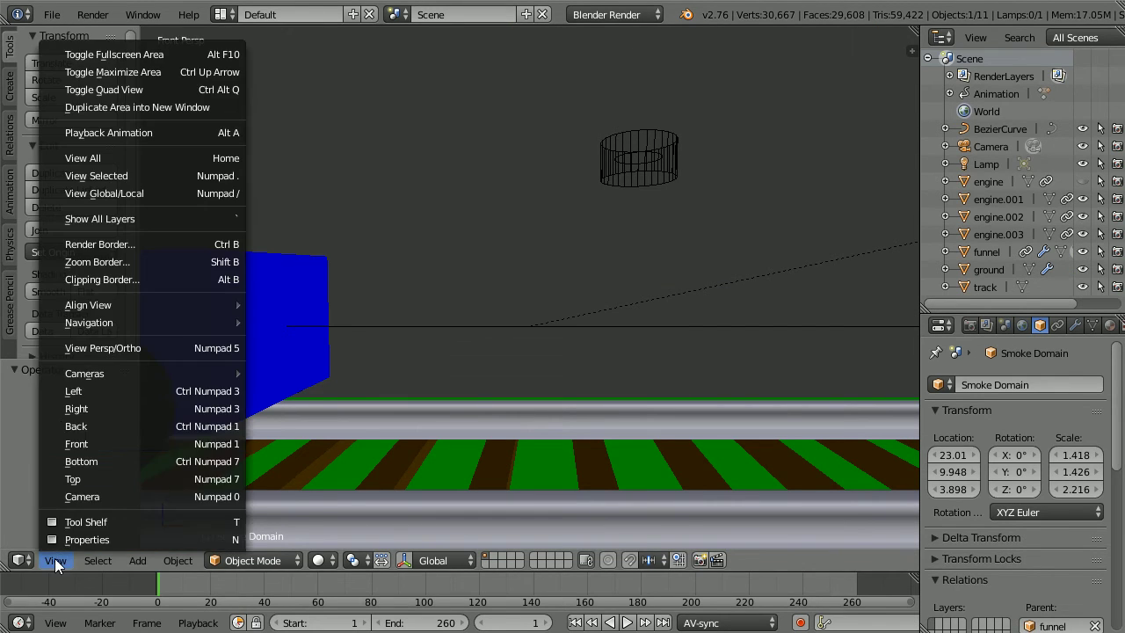
{"action": "left_click", "coordinate": [175, 91]}
{"action": "scroll", "coordinate": [744, 137], "scroll_direction": "down", "scroll_amount": 6}
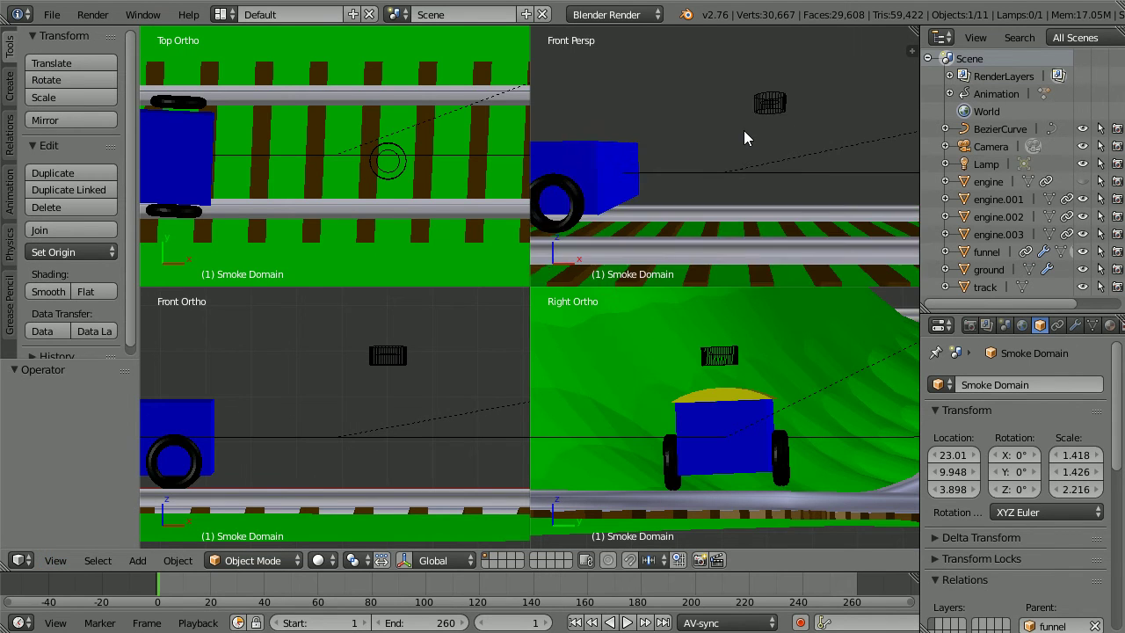
{"action": "scroll", "coordinate": [744, 138], "scroll_direction": "down", "scroll_amount": 2}
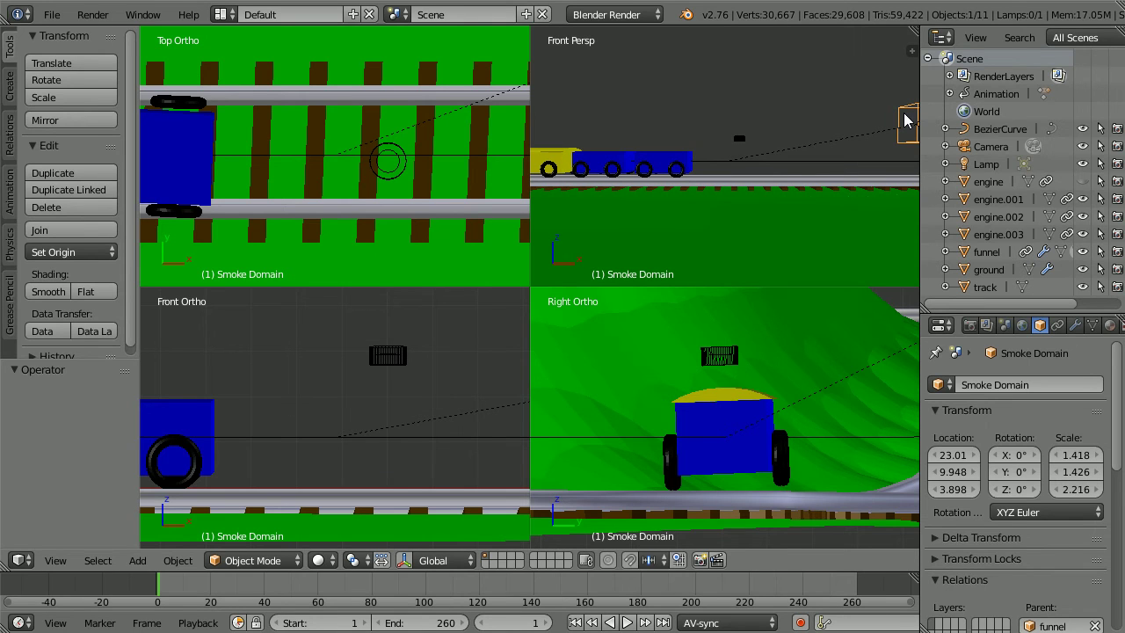
Move the Smoke Domain along X and Y, then lower it to Z 3.973 over the funnel
{"action": "key", "text": "g"}
{"action": "key", "text": "x"}
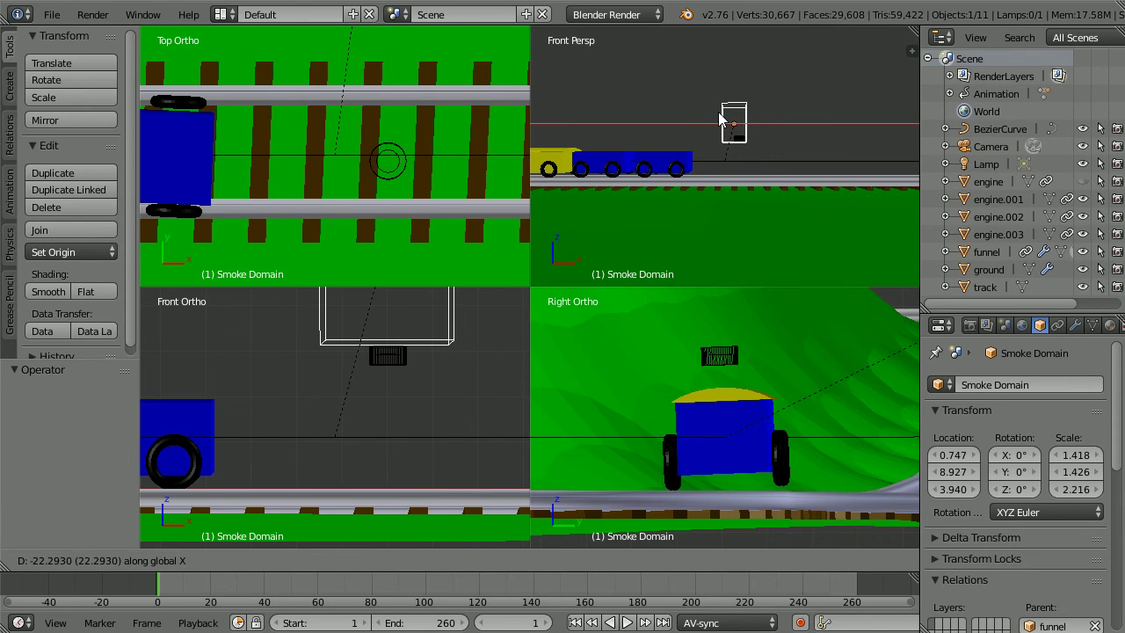
{"action": "left_click", "coordinate": [719, 119]}
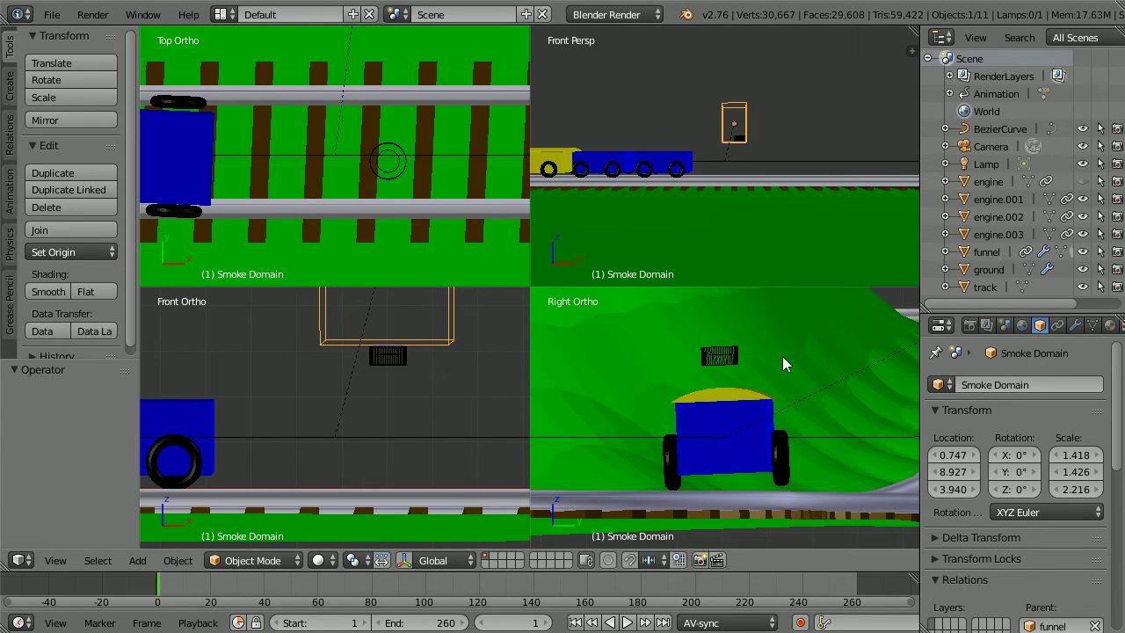
{"action": "scroll", "coordinate": [782, 356], "scroll_direction": "down", "scroll_amount": 5}
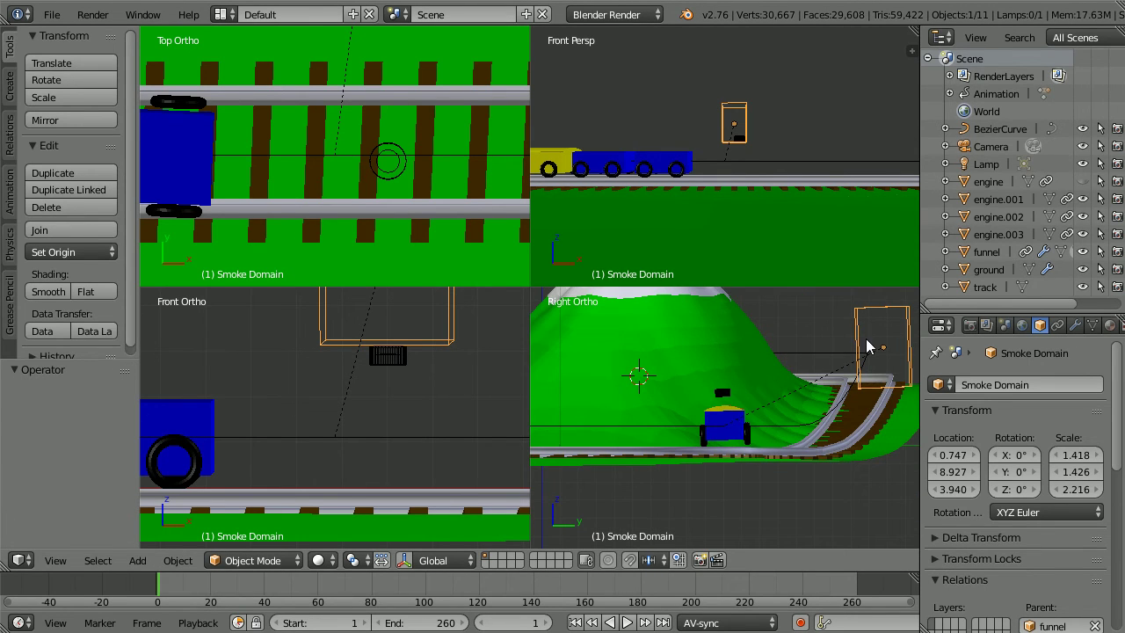
{"action": "key", "text": "g"}
{"action": "key", "text": "y"}
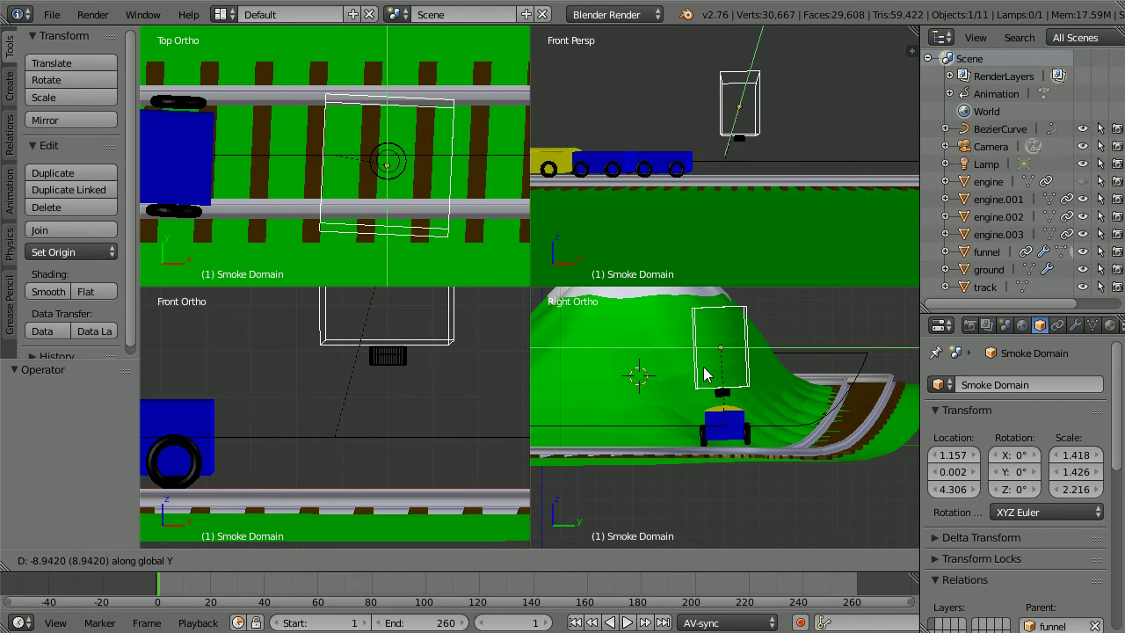
{"action": "left_click", "coordinate": [706, 376]}
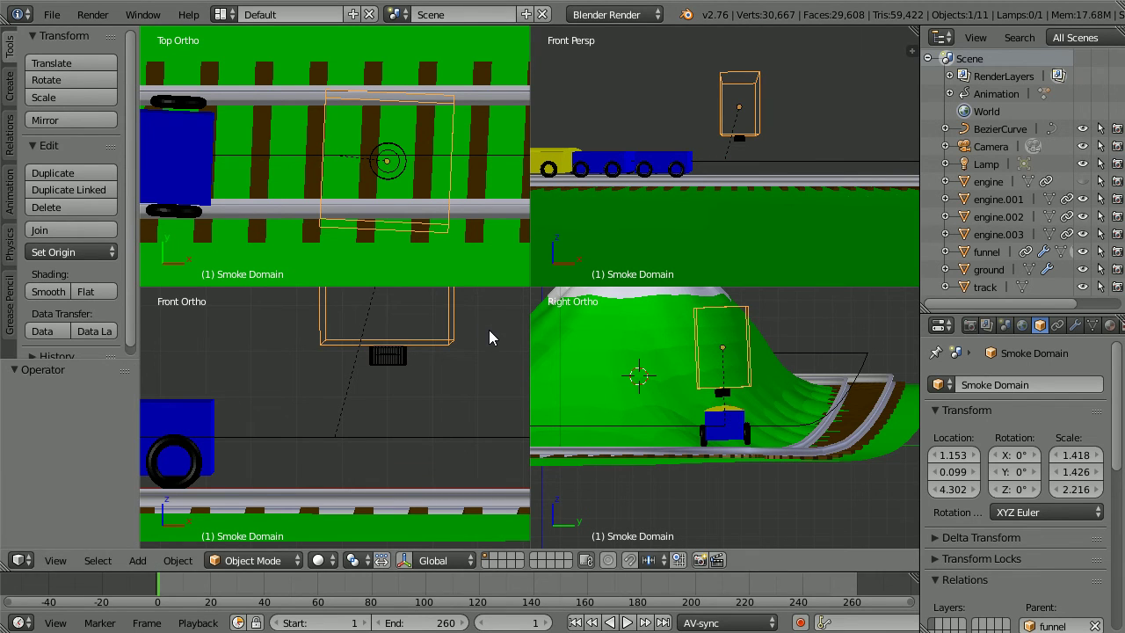
{"action": "key", "text": "g"}
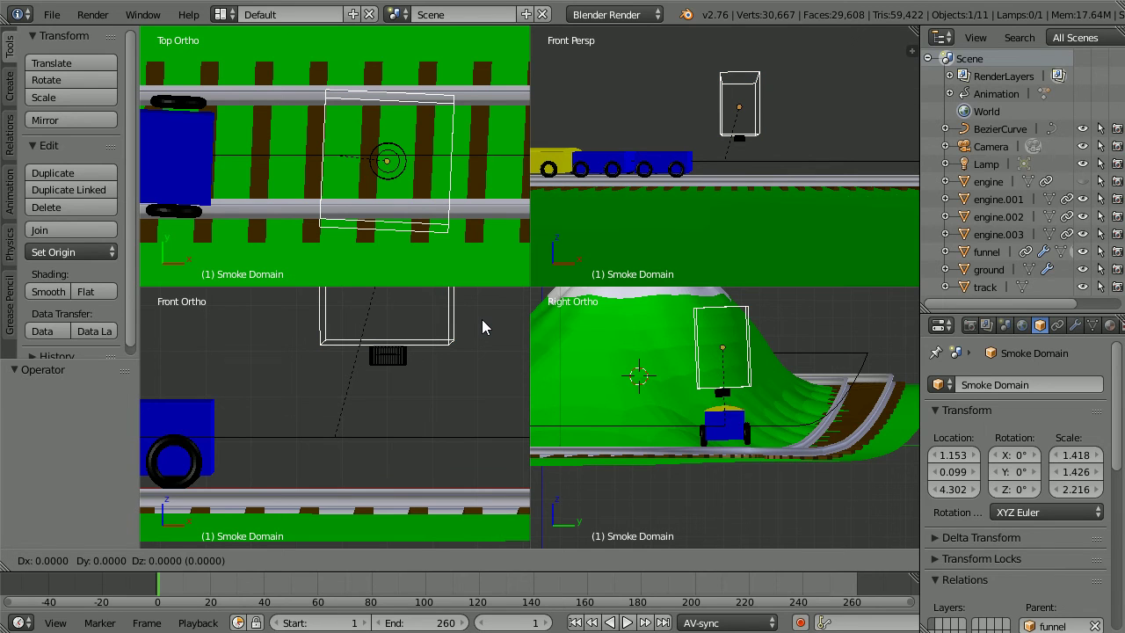
{"action": "key", "text": "z"}
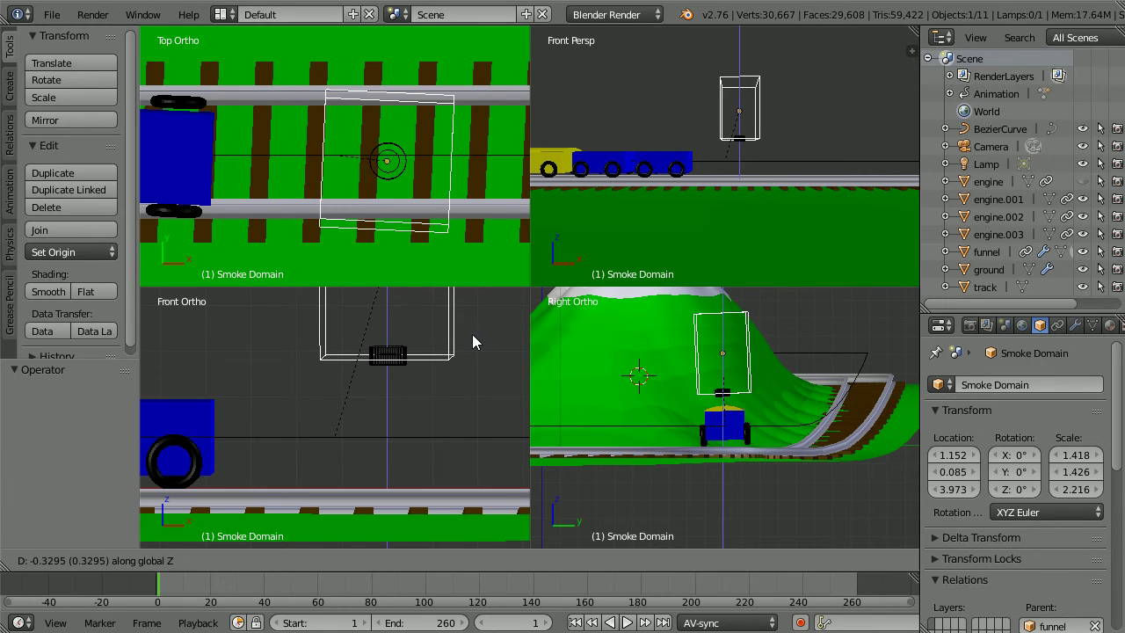
{"action": "left_click", "coordinate": [472, 335]}
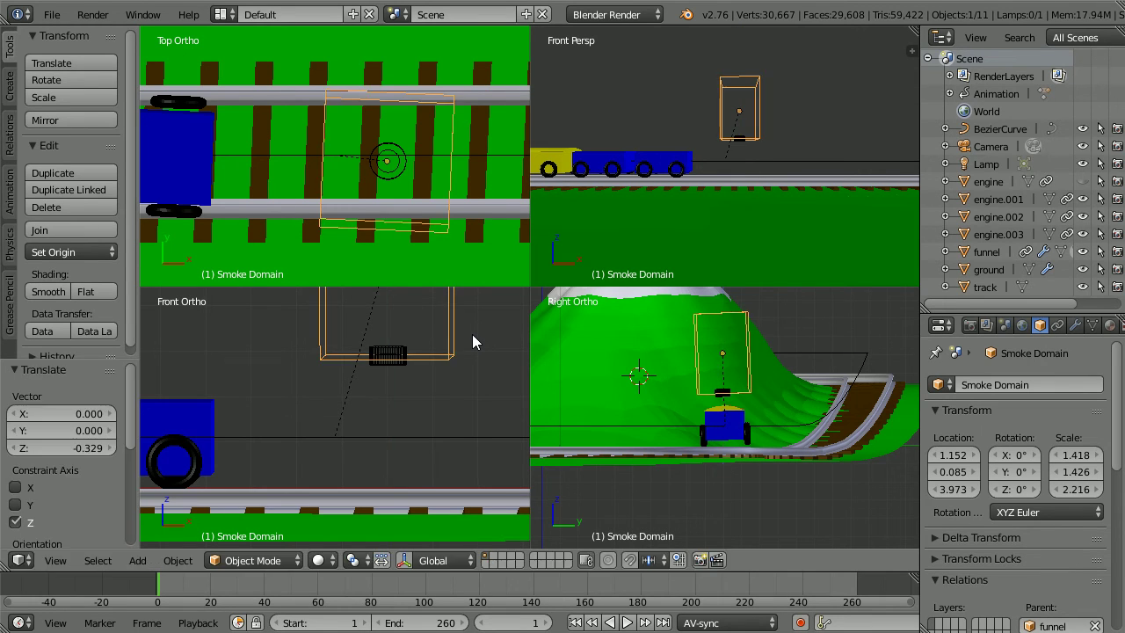
Unhide the red engine and play the animation to watch grey smoke rise from its funnel
{"action": "left_click", "coordinate": [1084, 183]}
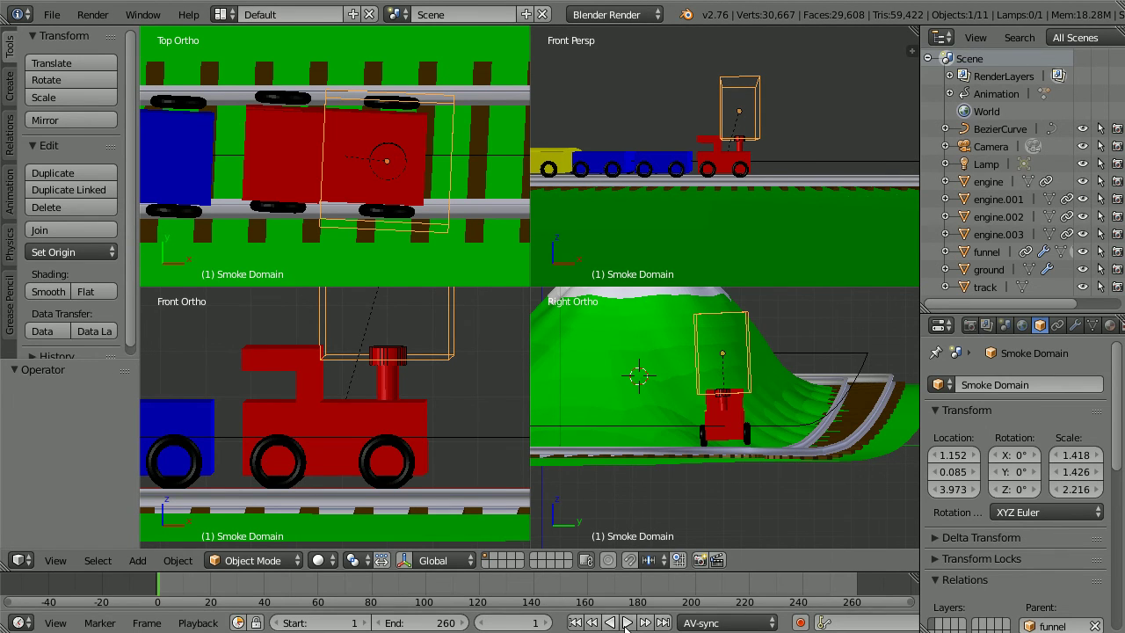
{"action": "left_click", "coordinate": [627, 623]}
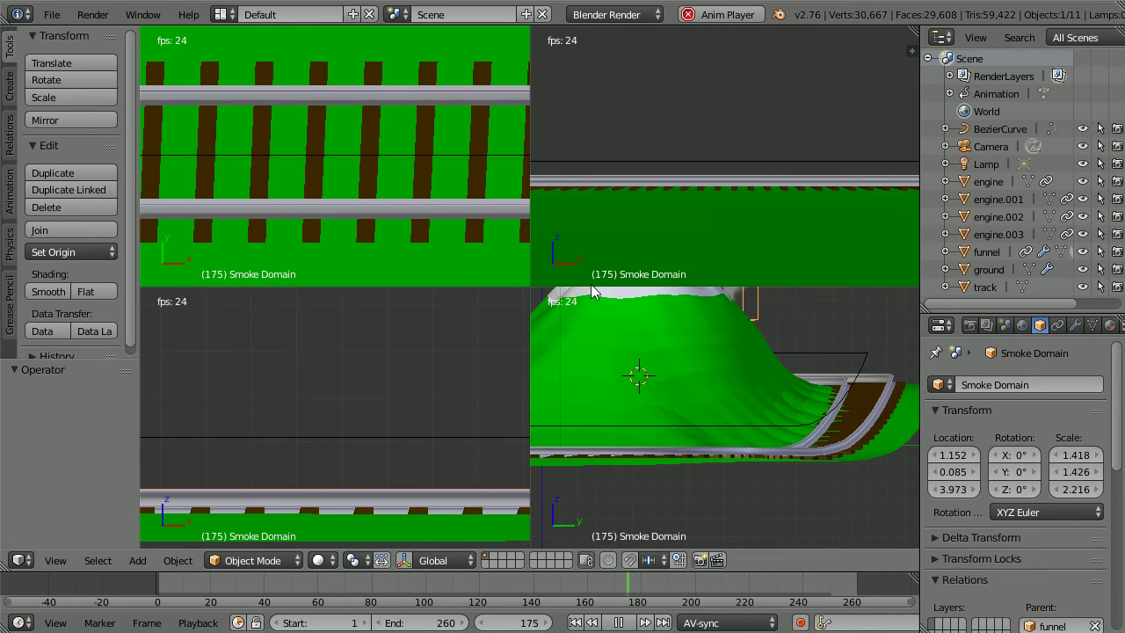
{"action": "left_click", "coordinate": [619, 624]}
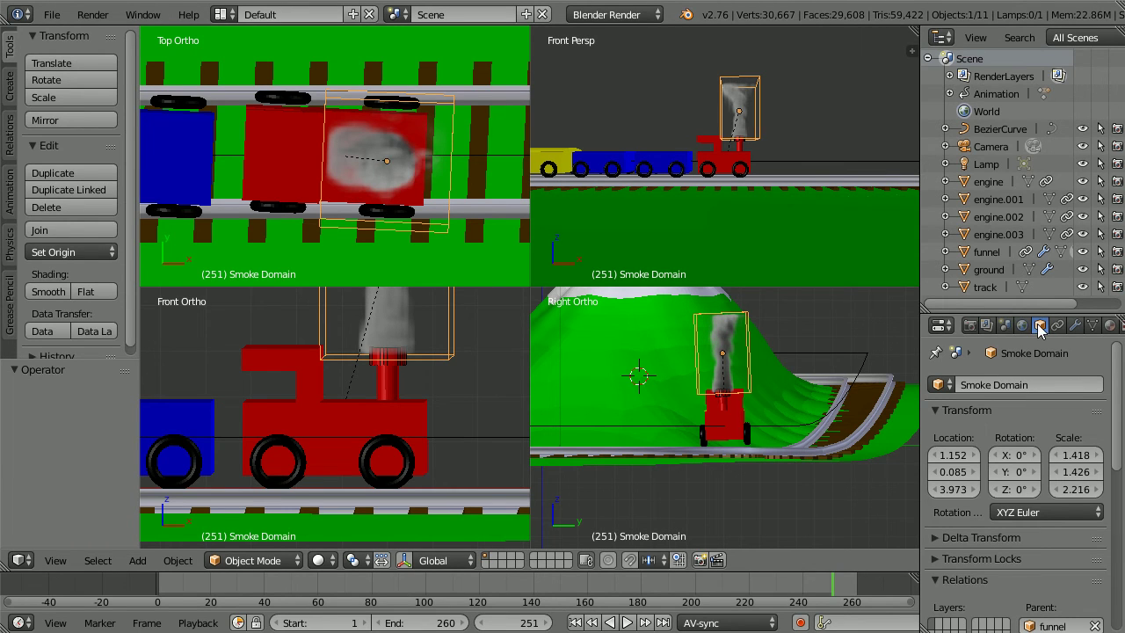
In the domain's Smoke physics, enable Dissolve with time 12 and set time scale to 1.5
{"action": "scroll", "coordinate": [1033, 326], "scroll_direction": "down", "scroll_amount": 1}
{"action": "scroll", "coordinate": [1033, 326], "scroll_direction": "down", "scroll_amount": 6}
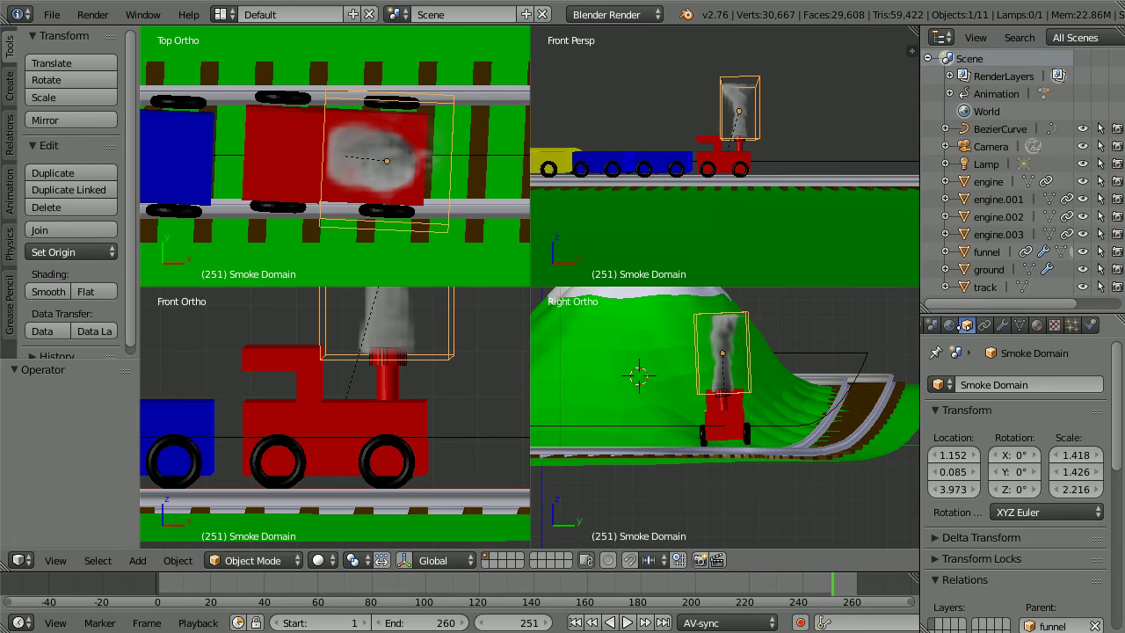
{"action": "left_click", "coordinate": [1090, 327]}
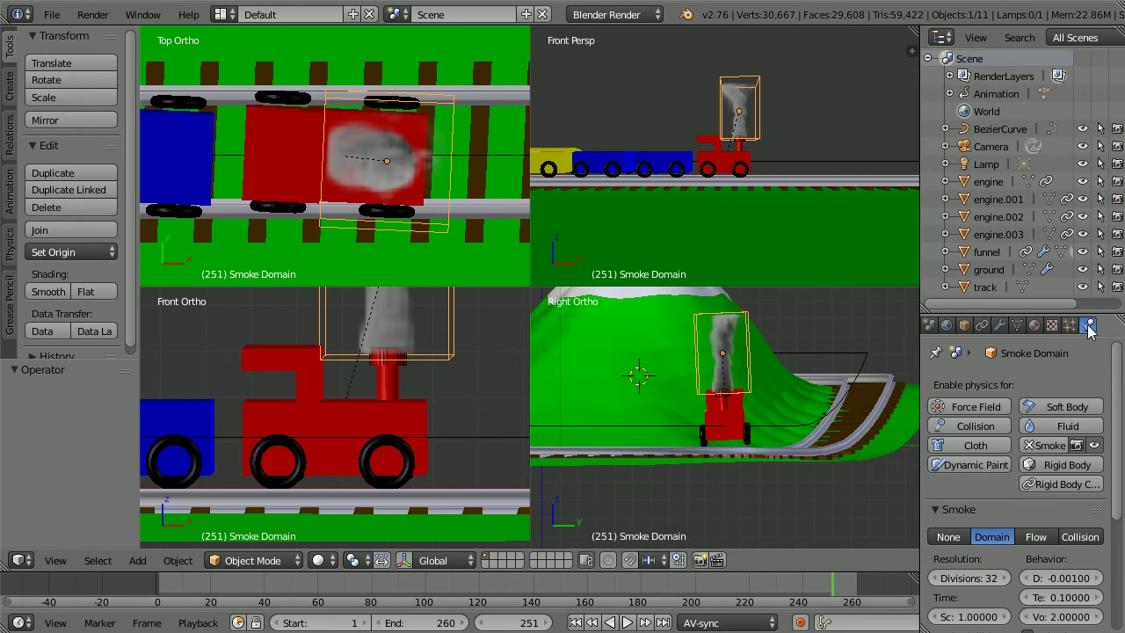
{"action": "left_click_drag", "start_coordinate": [1120, 375], "coordinate": [1110, 467]}
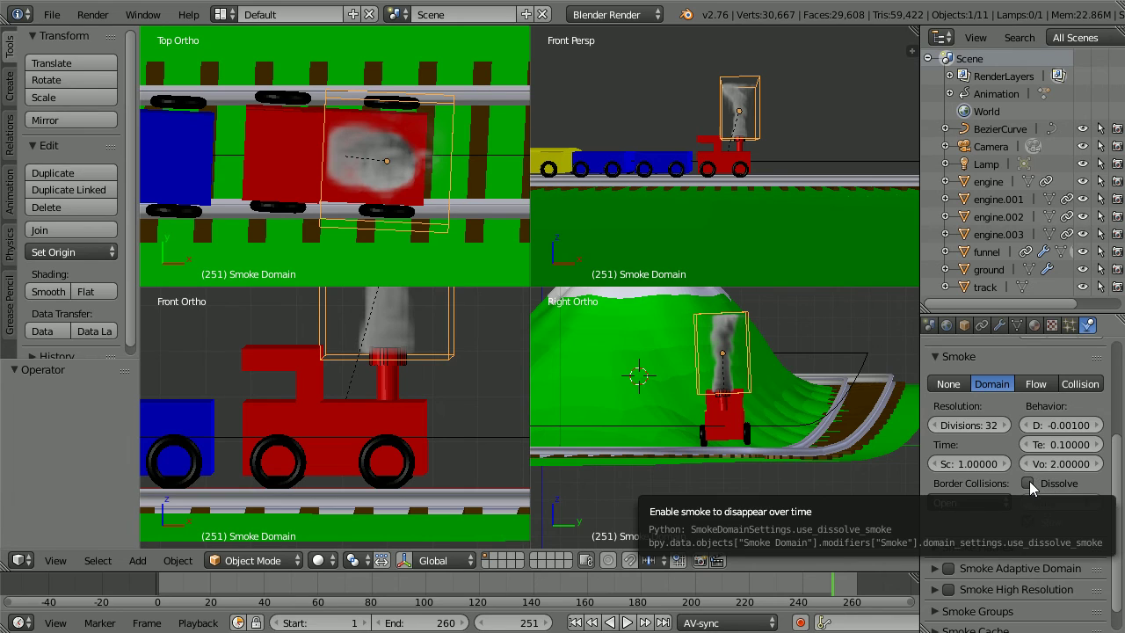
{"action": "left_click", "coordinate": [1028, 483]}
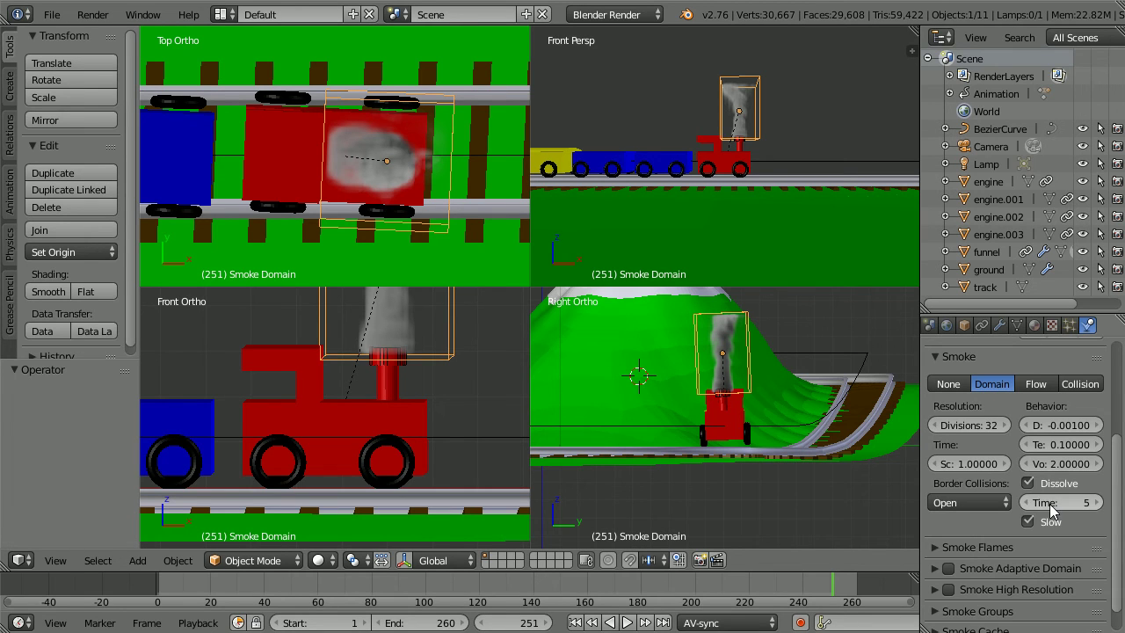
{"action": "left_click", "coordinate": [1049, 504]}
{"action": "type", "text": "12"}
{"action": "key", "text": "Return"}
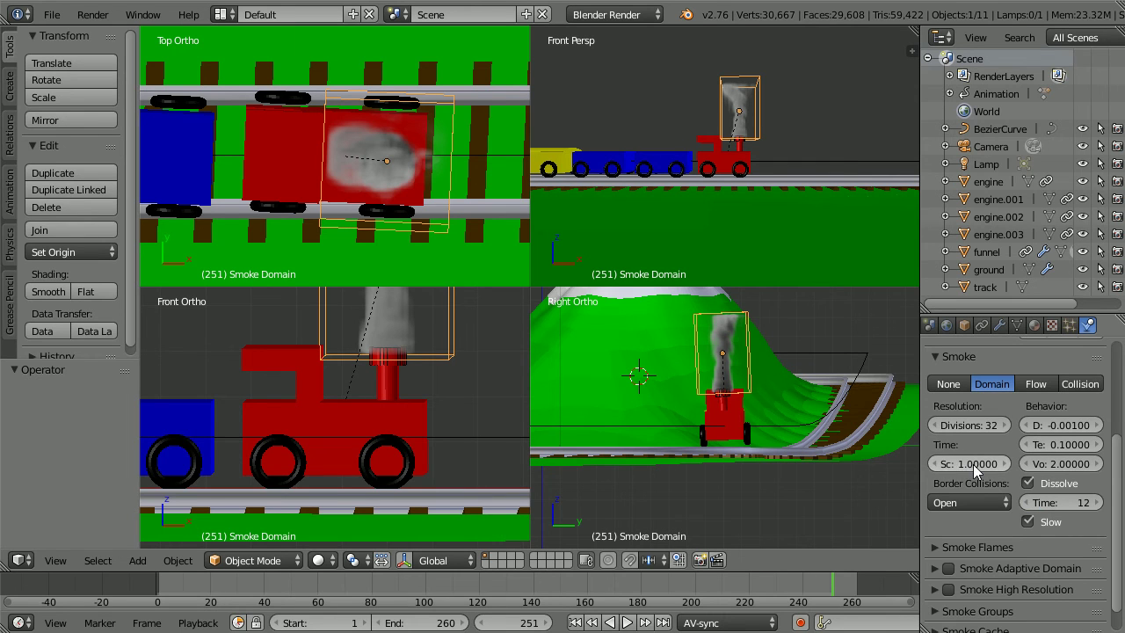
{"action": "left_click", "coordinate": [973, 464]}
{"action": "type", "text": "1.5"}
{"action": "key", "text": "Return"}
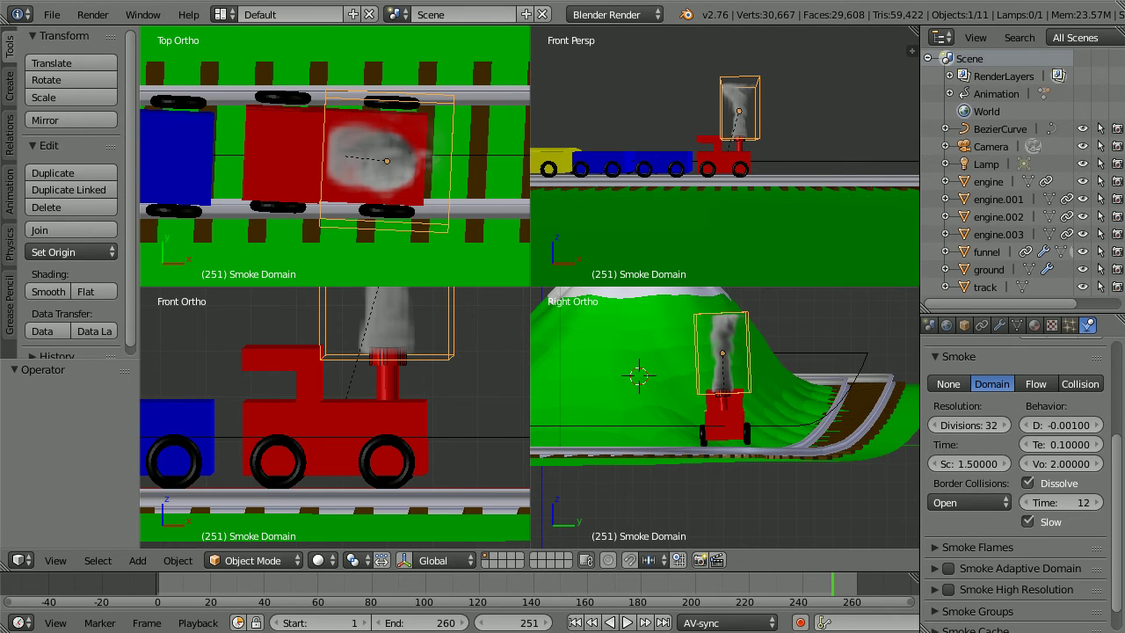
Rewind to the first frame and return to a single perspective view
{"action": "left_click", "coordinate": [576, 623]}
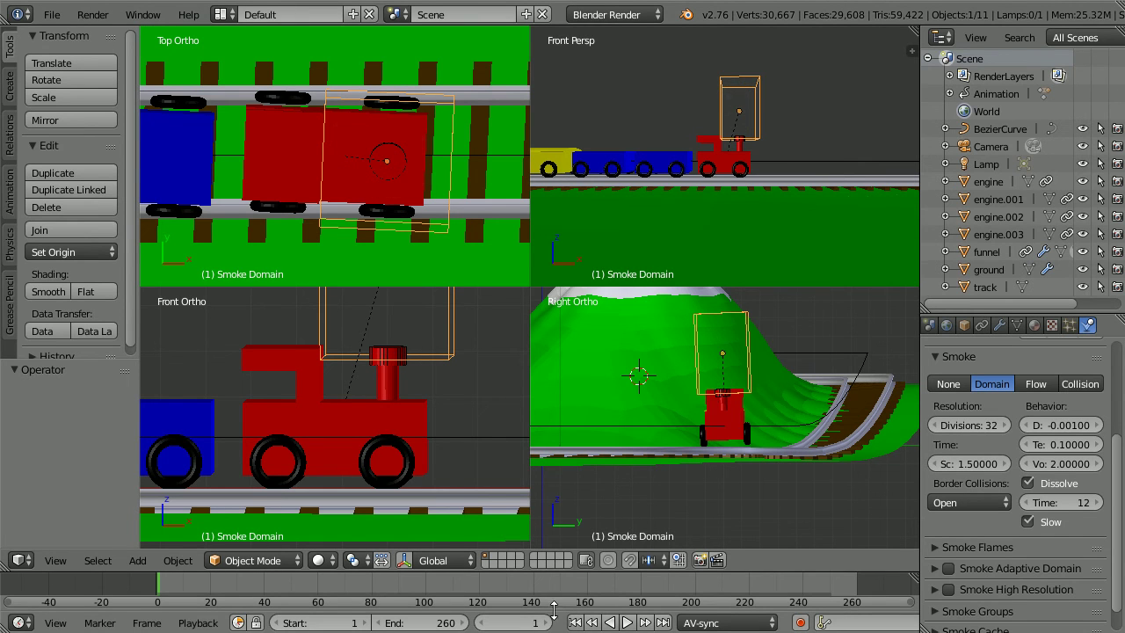
{"action": "left_click", "coordinate": [54, 561]}
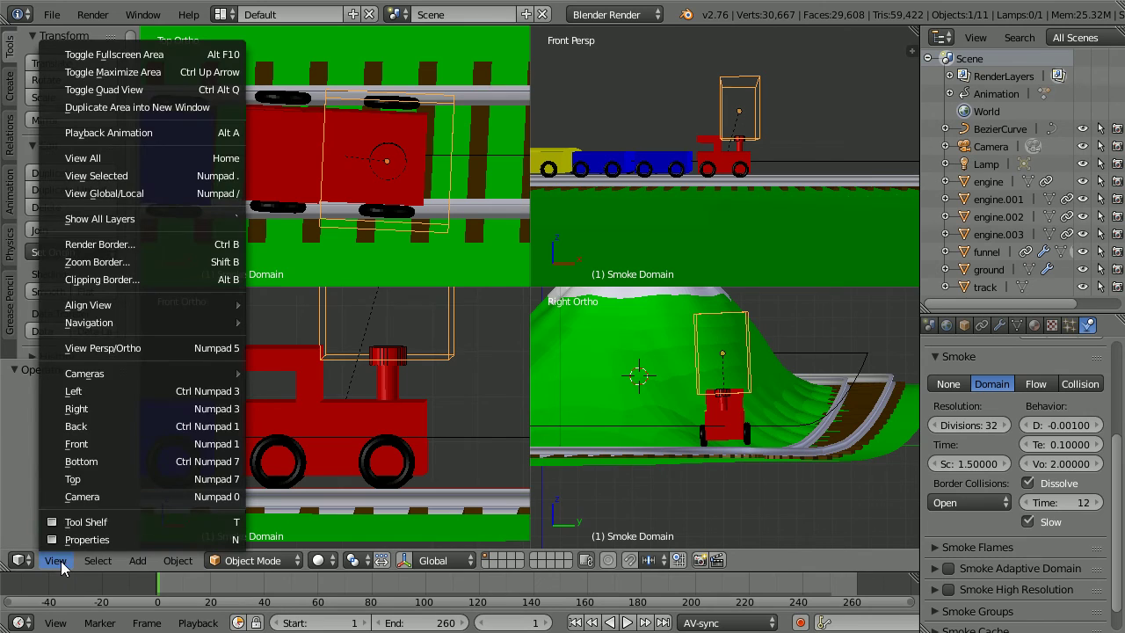
{"action": "left_click", "coordinate": [110, 90]}
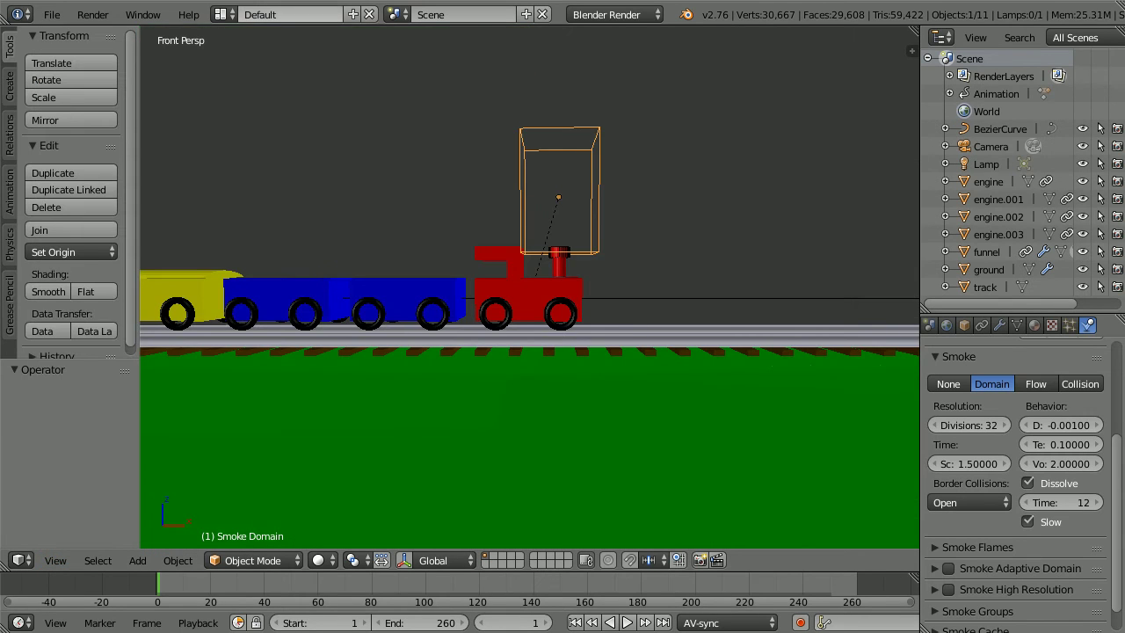
Append the platform object from platform5.blend's Object folder
{"action": "left_click", "coordinate": [52, 14]}
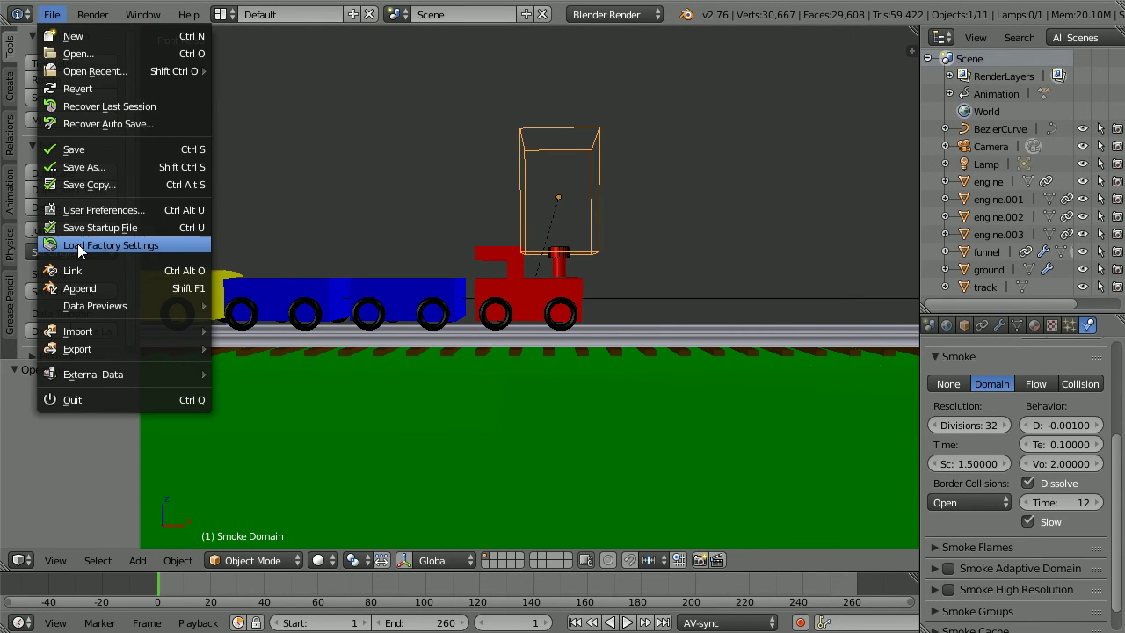
{"action": "left_click", "coordinate": [150, 289]}
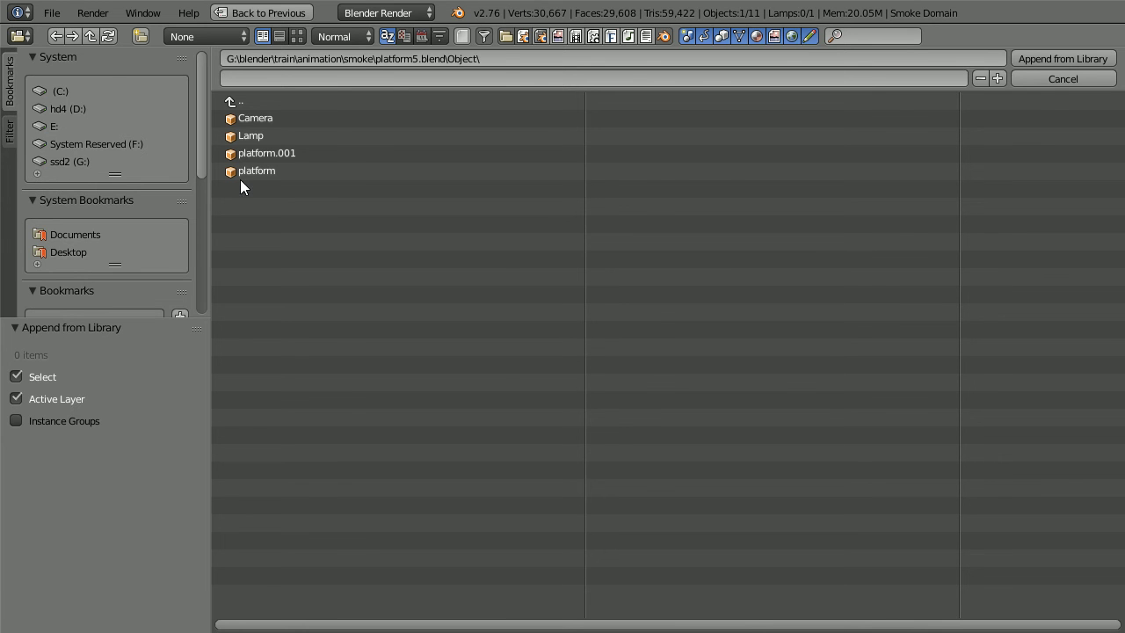
{"action": "left_click", "coordinate": [232, 104]}
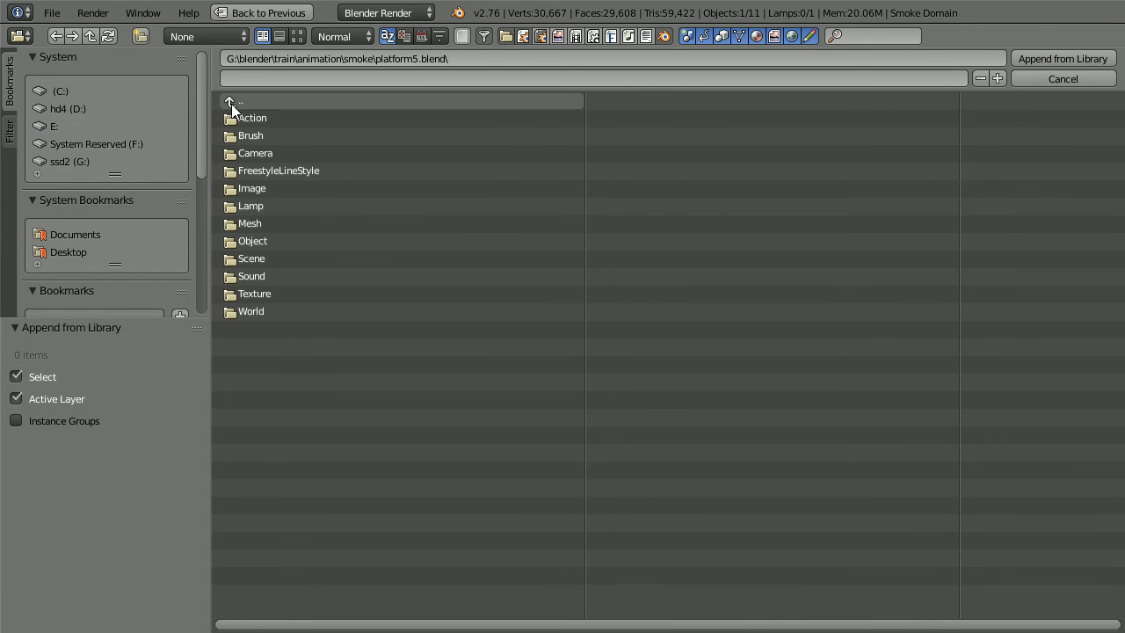
{"action": "left_click", "coordinate": [232, 104]}
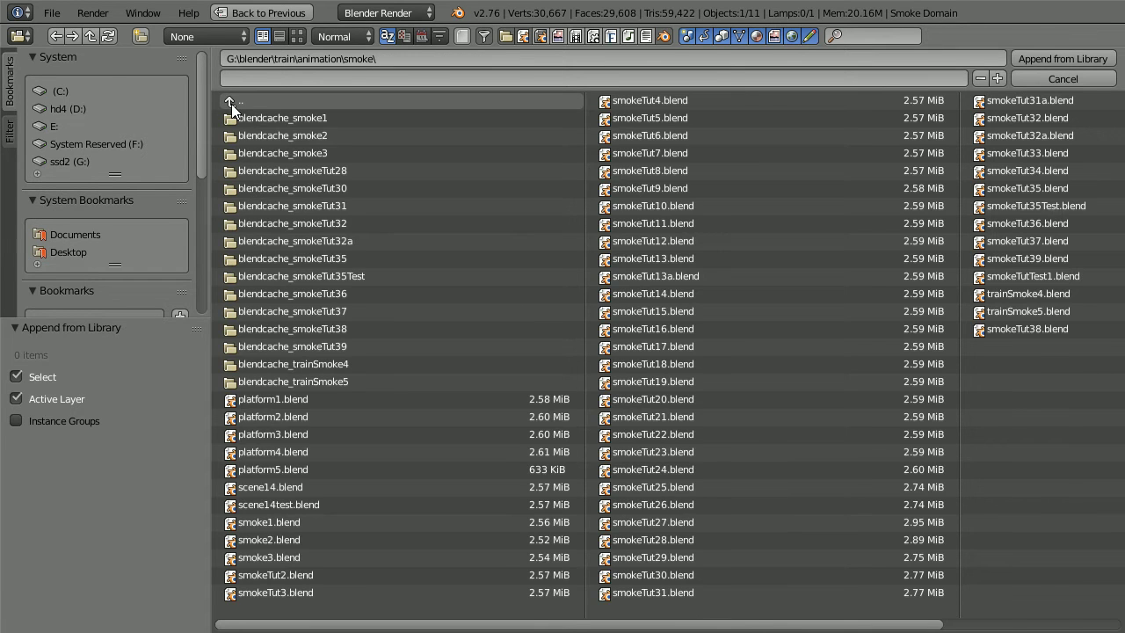
{"action": "left_click", "coordinate": [292, 470]}
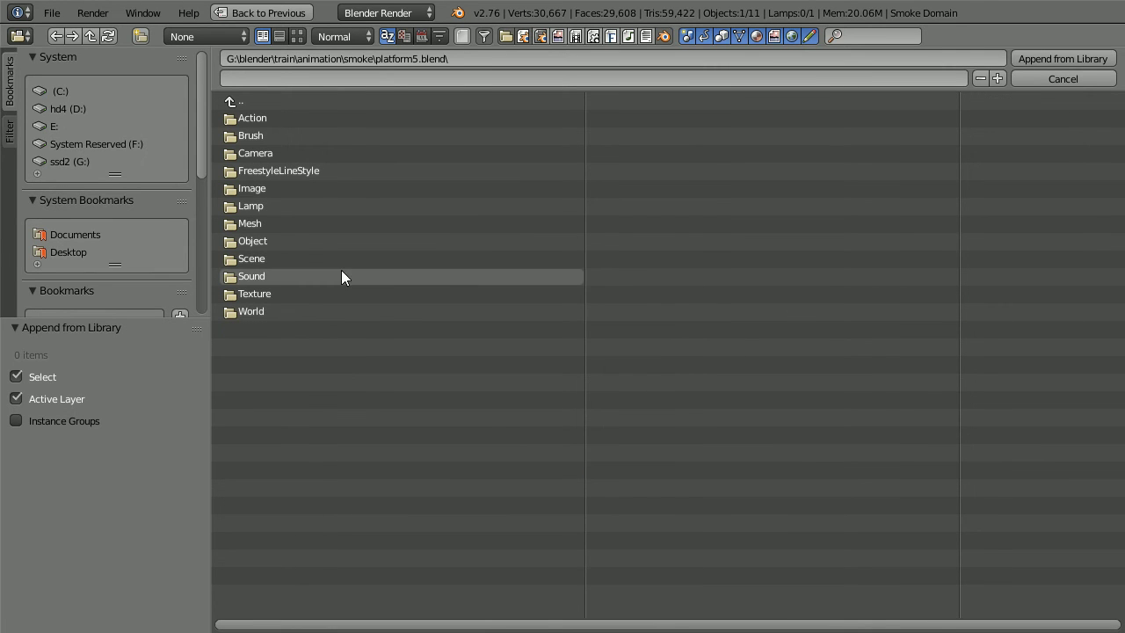
{"action": "left_click", "coordinate": [254, 241]}
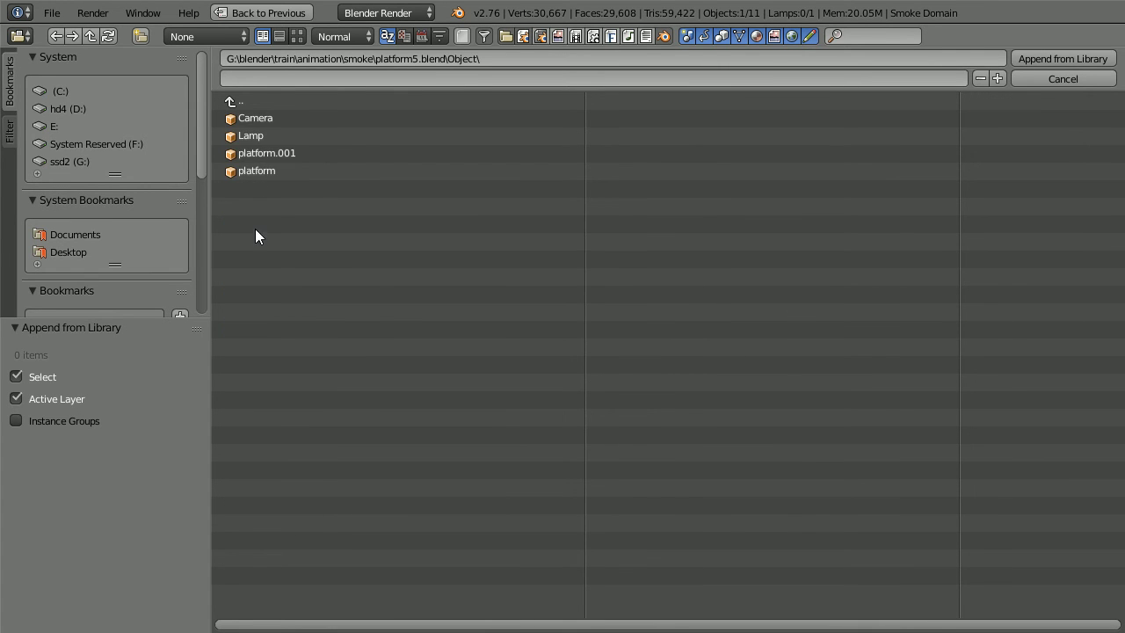
{"action": "left_click", "coordinate": [248, 170]}
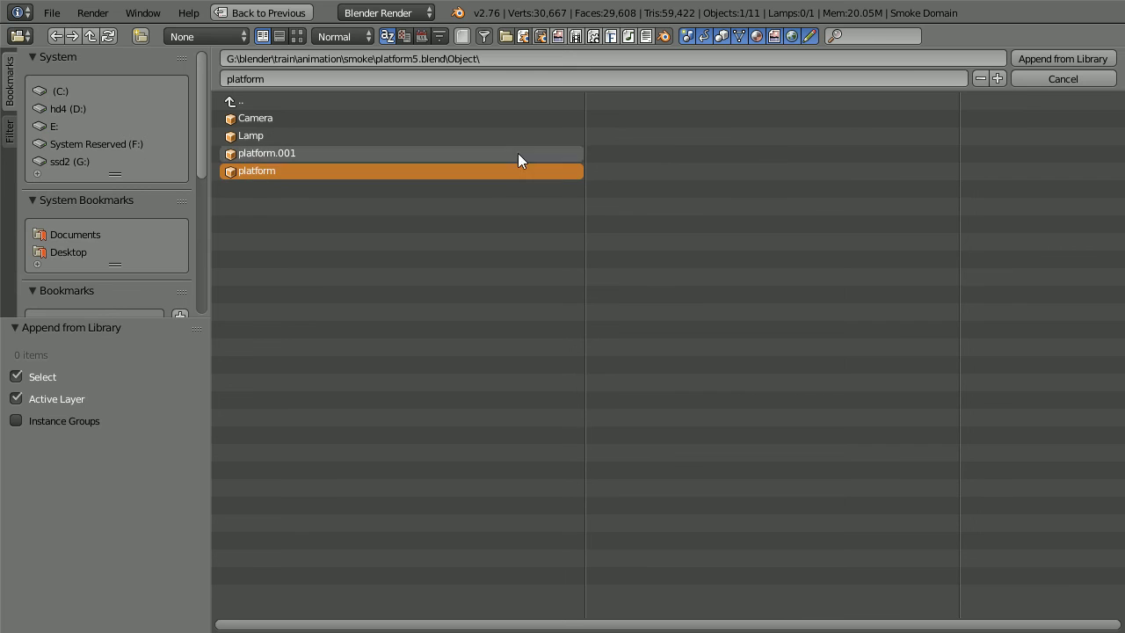
{"action": "left_click", "coordinate": [1053, 62]}
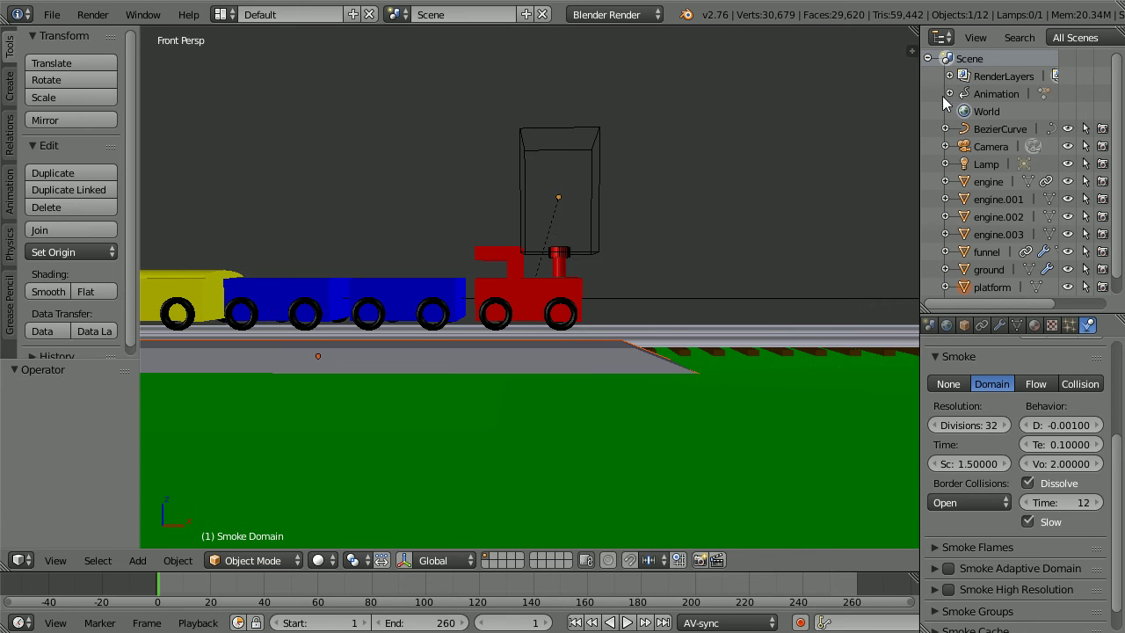
Assign the existing rail material to the appended platform
{"action": "right_click", "coordinate": [565, 361]}
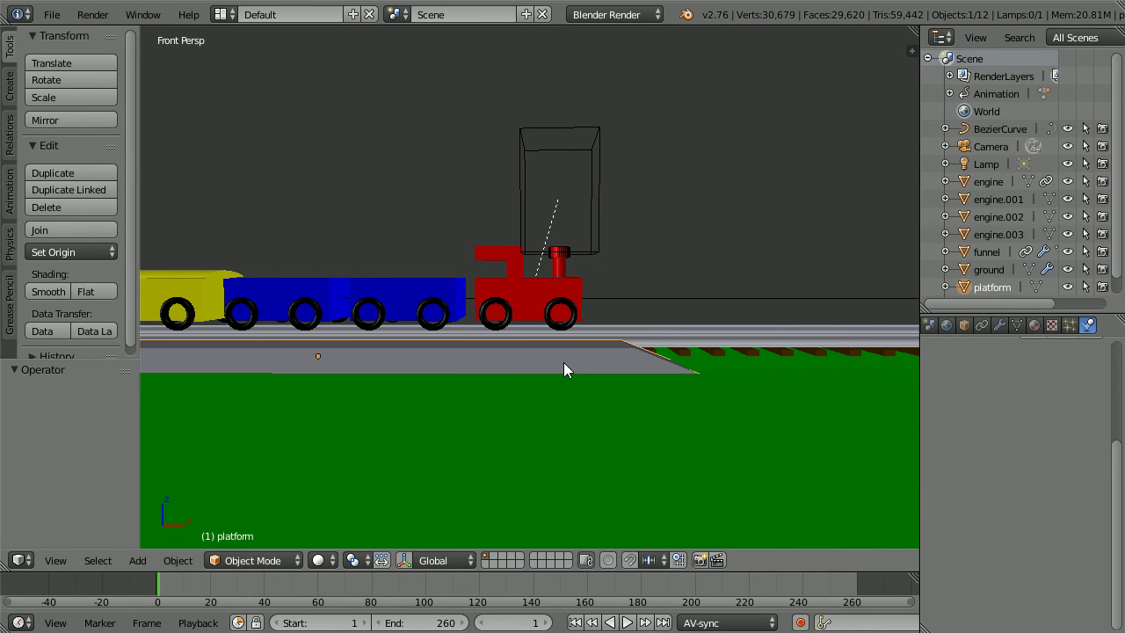
{"action": "left_click", "coordinate": [1035, 326]}
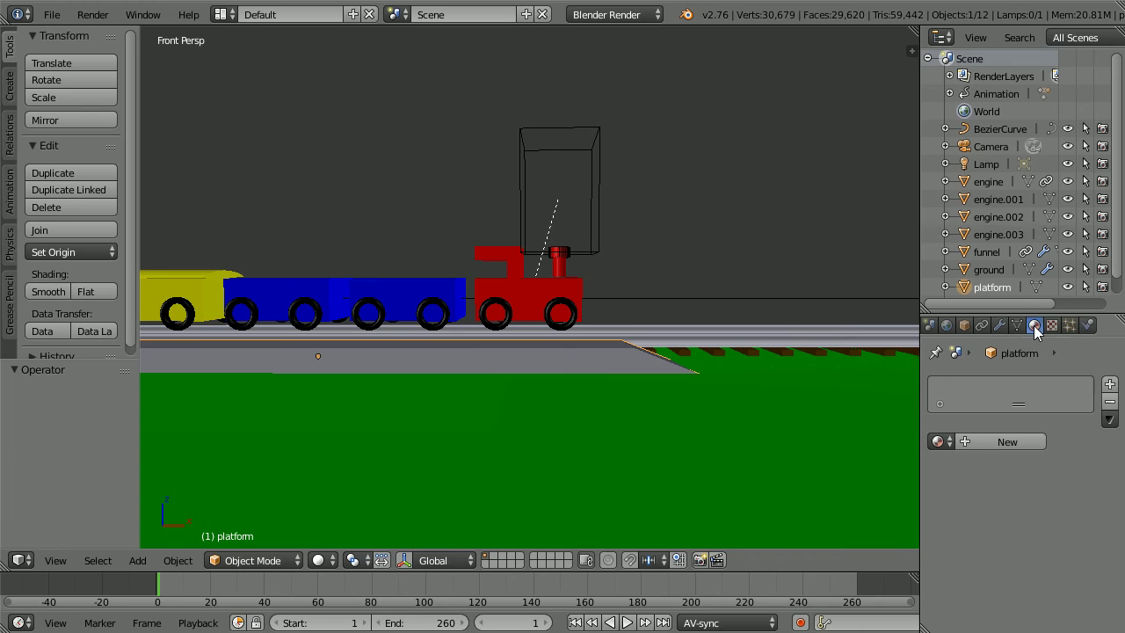
{"action": "left_click", "coordinate": [941, 442]}
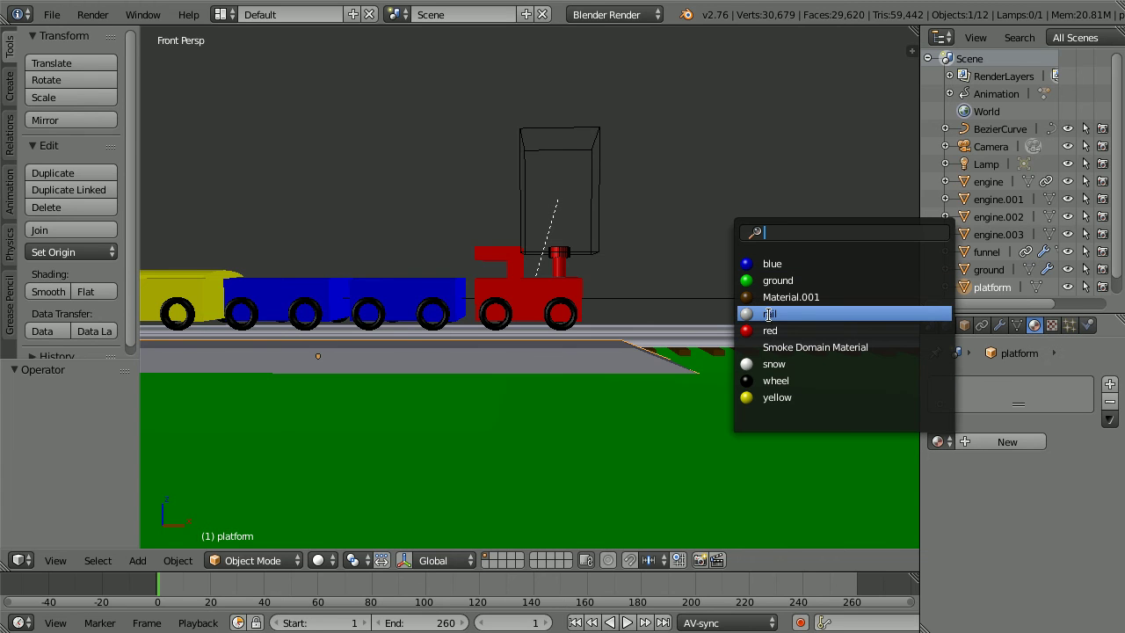
{"action": "left_click", "coordinate": [836, 314]}
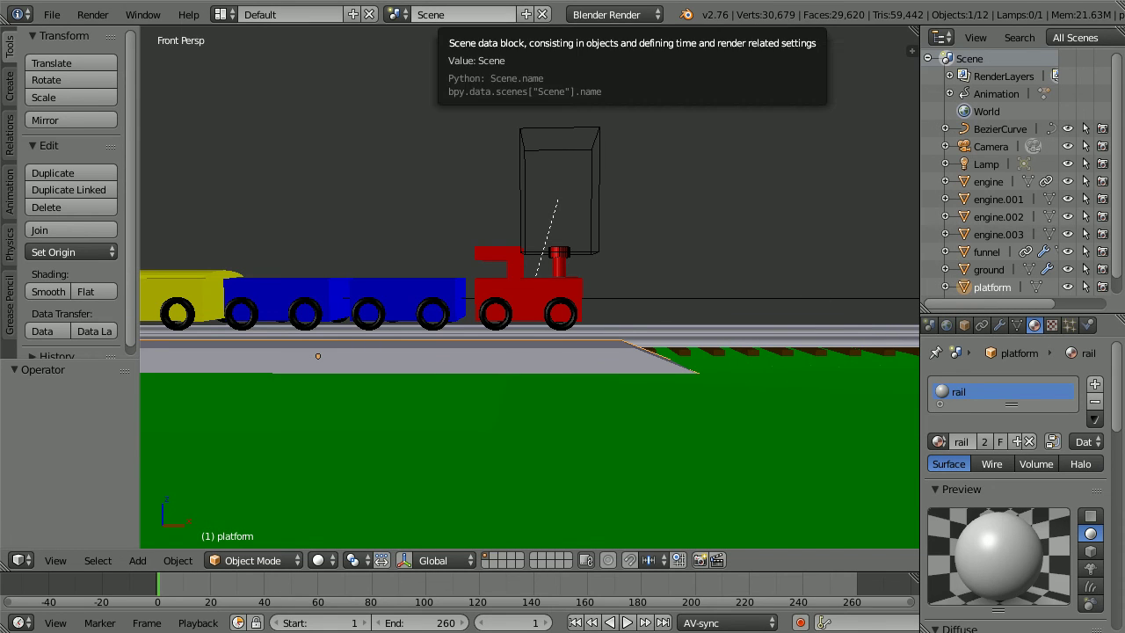
{"action": "left_click", "coordinate": [52, 15]}
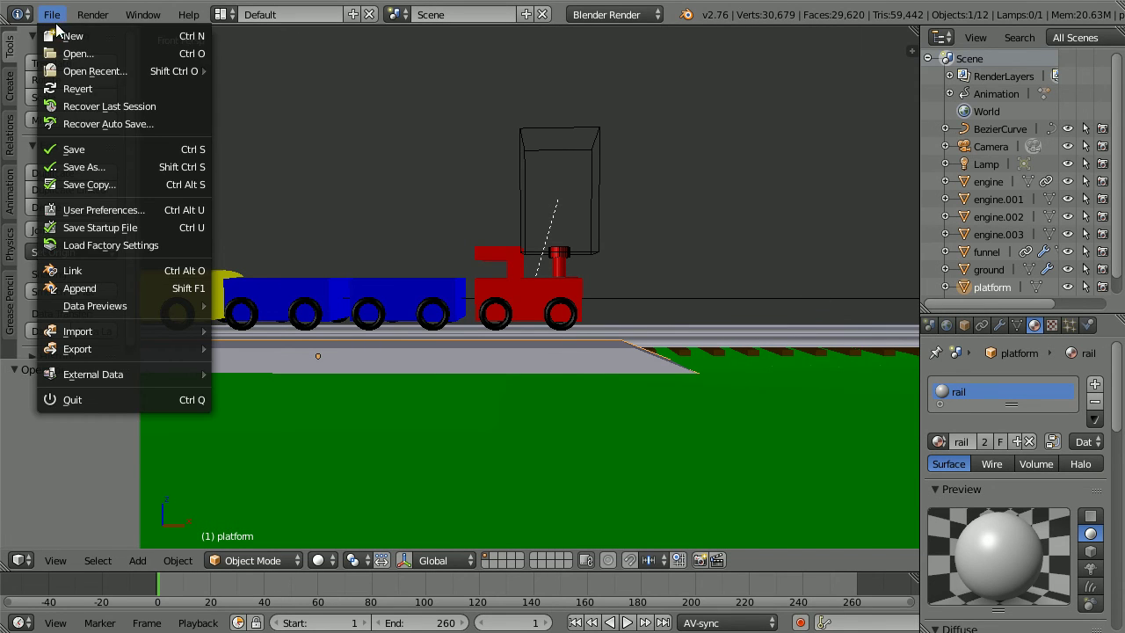
Append platform.001 from platform5.blend into the scene
{"action": "left_click", "coordinate": [118, 290]}
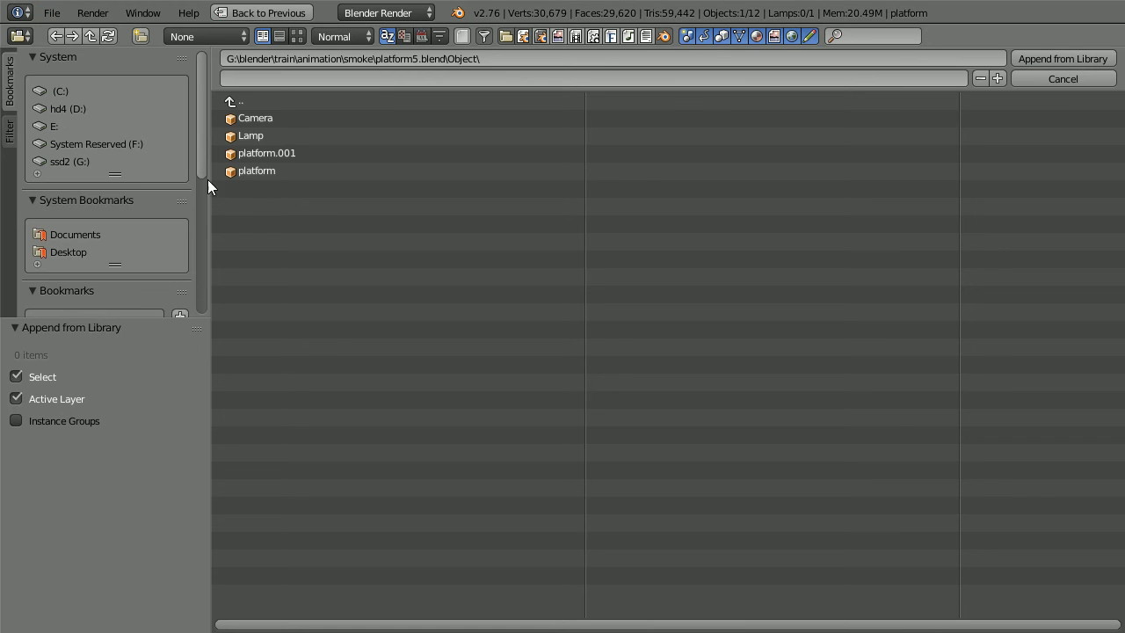
{"action": "left_click", "coordinate": [279, 155]}
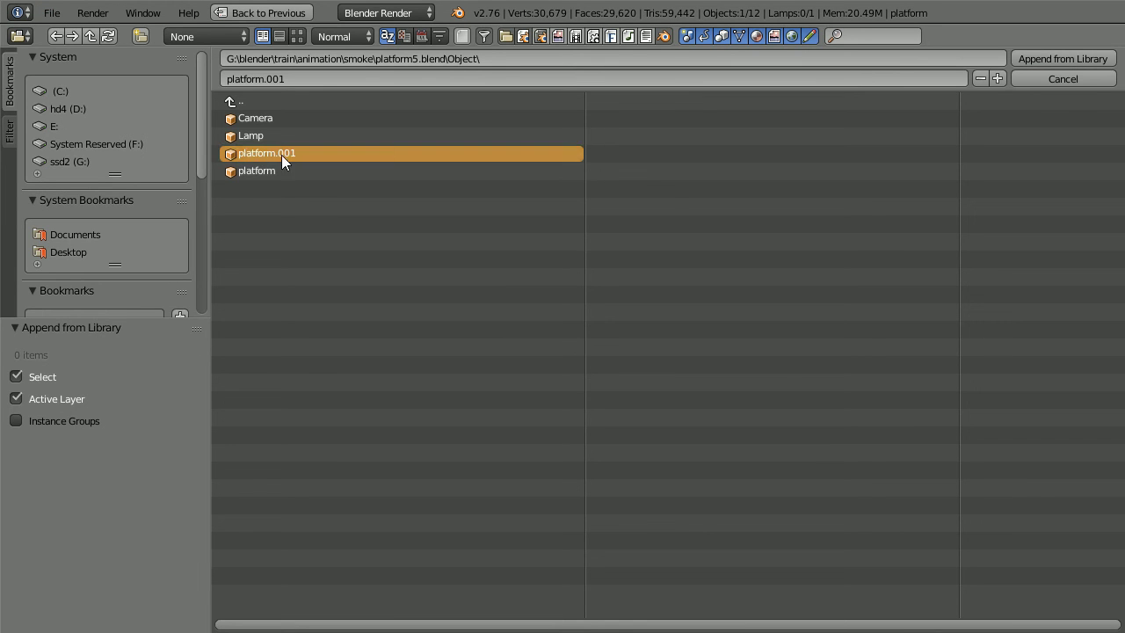
{"action": "left_click", "coordinate": [1065, 58]}
Give platform.001 the rail material
{"action": "scroll", "coordinate": [1020, 176], "scroll_direction": "down", "scroll_amount": 2}
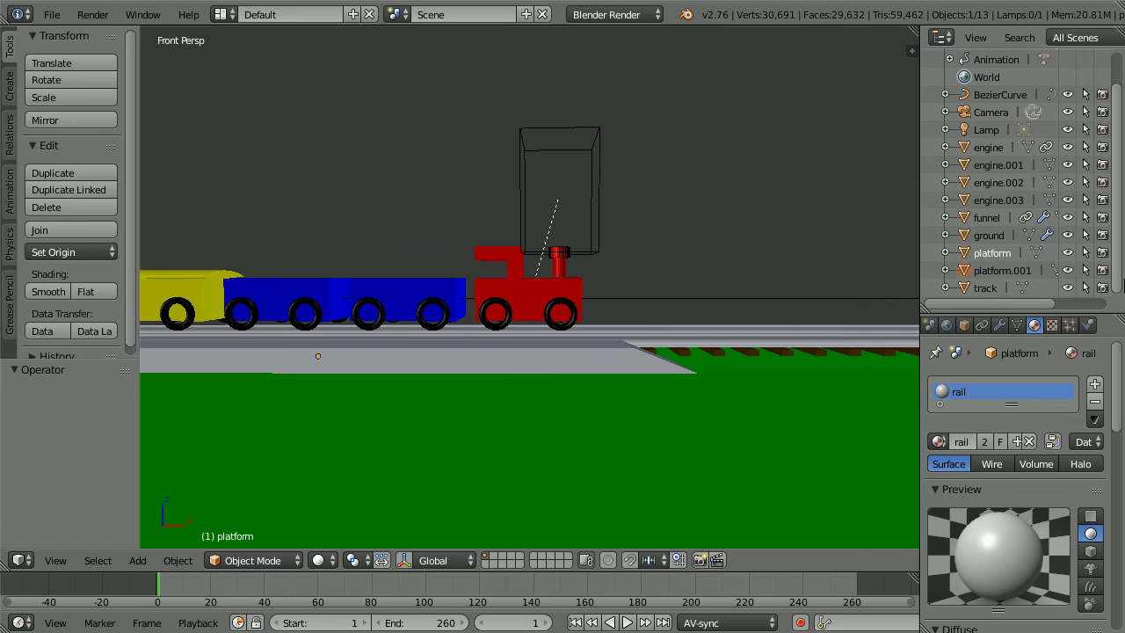
{"action": "left_click", "coordinate": [1009, 271]}
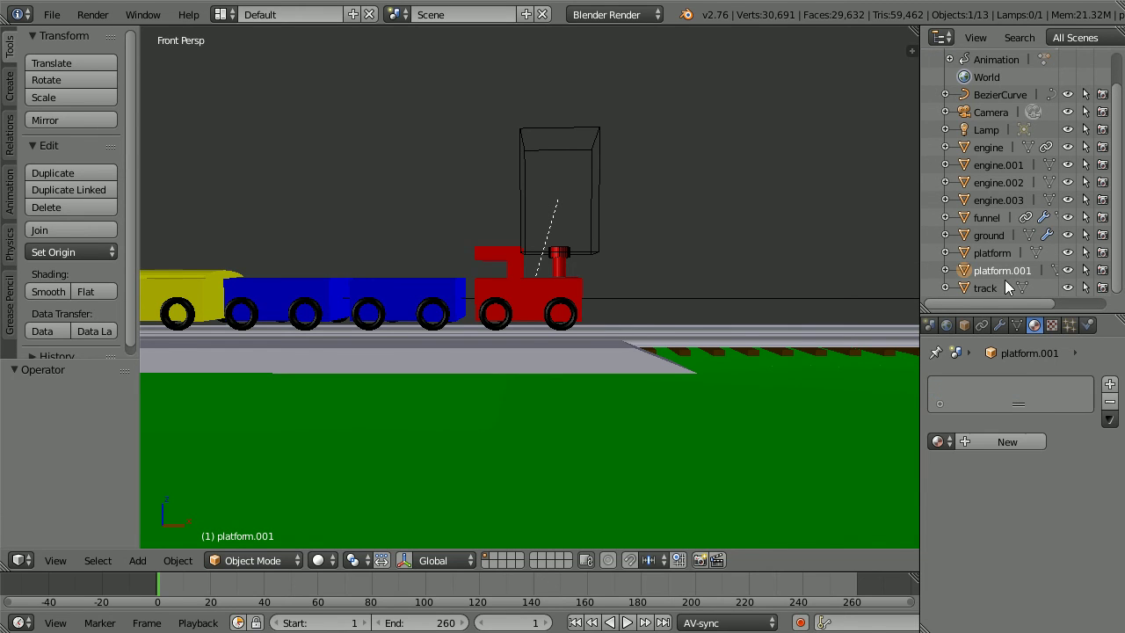
{"action": "left_click", "coordinate": [937, 442]}
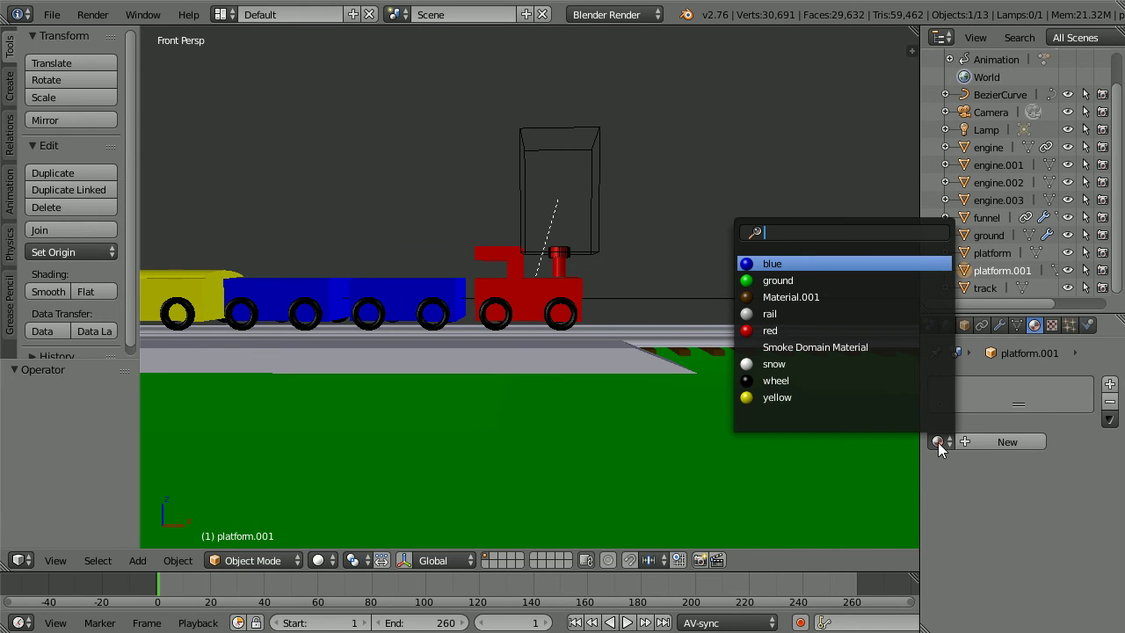
{"action": "left_click", "coordinate": [850, 314]}
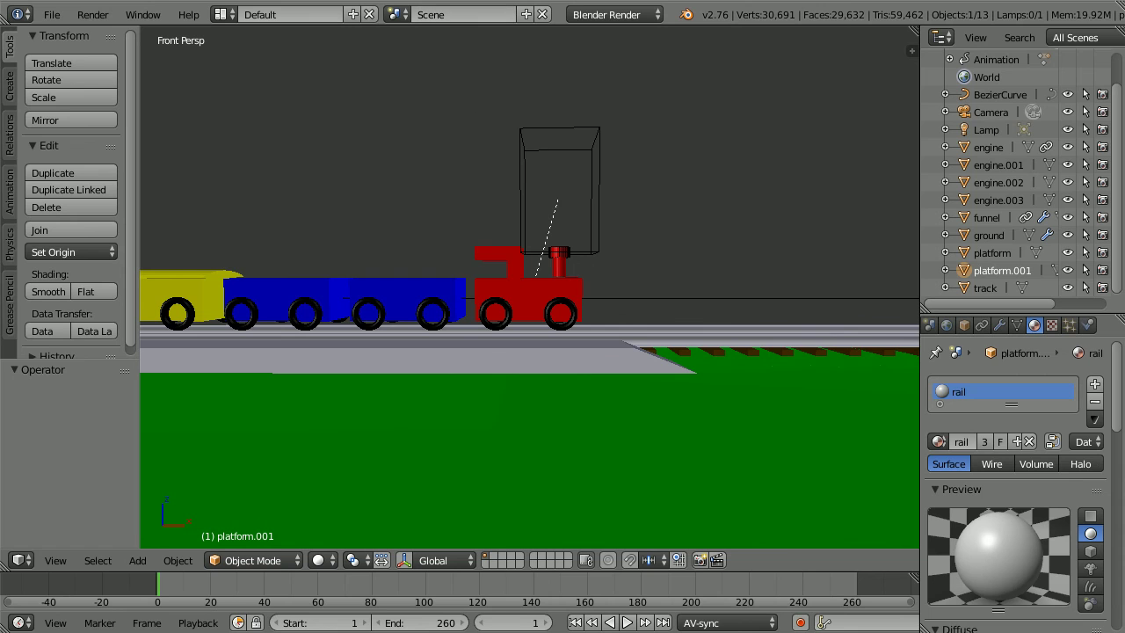
Select the ground and frame it with View Selected
{"action": "scroll", "coordinate": [450, 340], "scroll_direction": "down", "scroll_amount": 4}
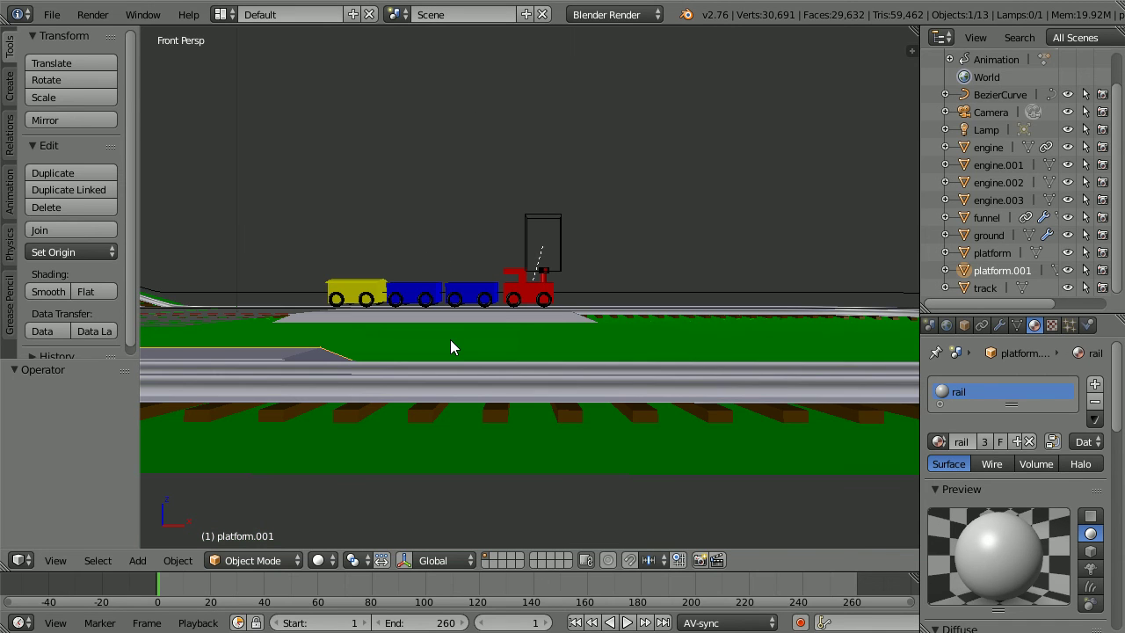
{"action": "right_click", "coordinate": [532, 472]}
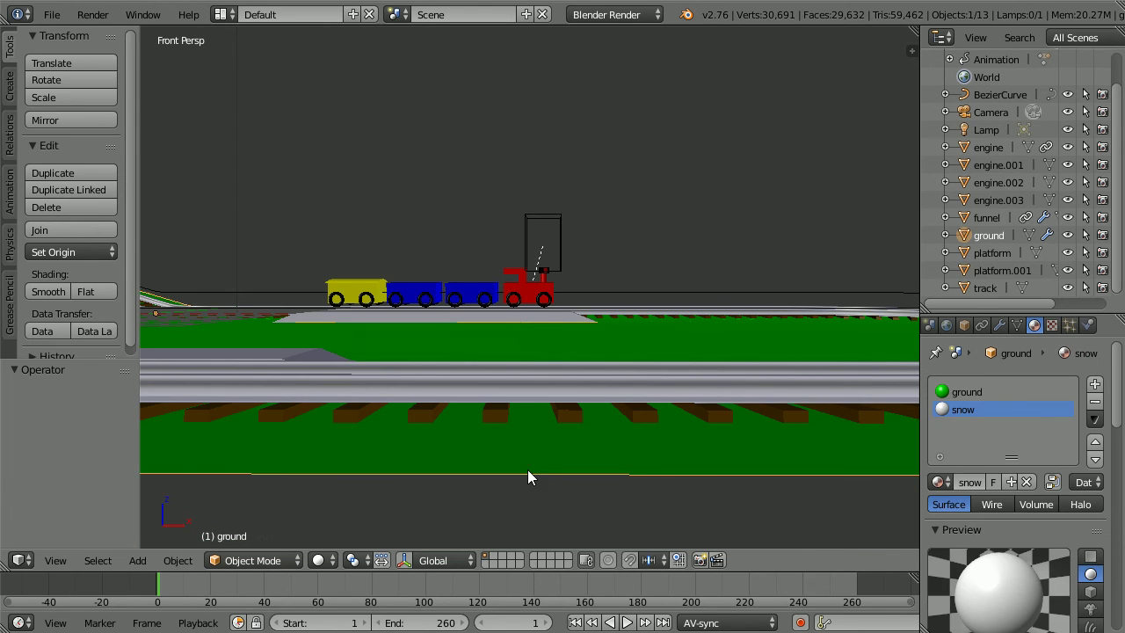
{"action": "left_click", "coordinate": [55, 561]}
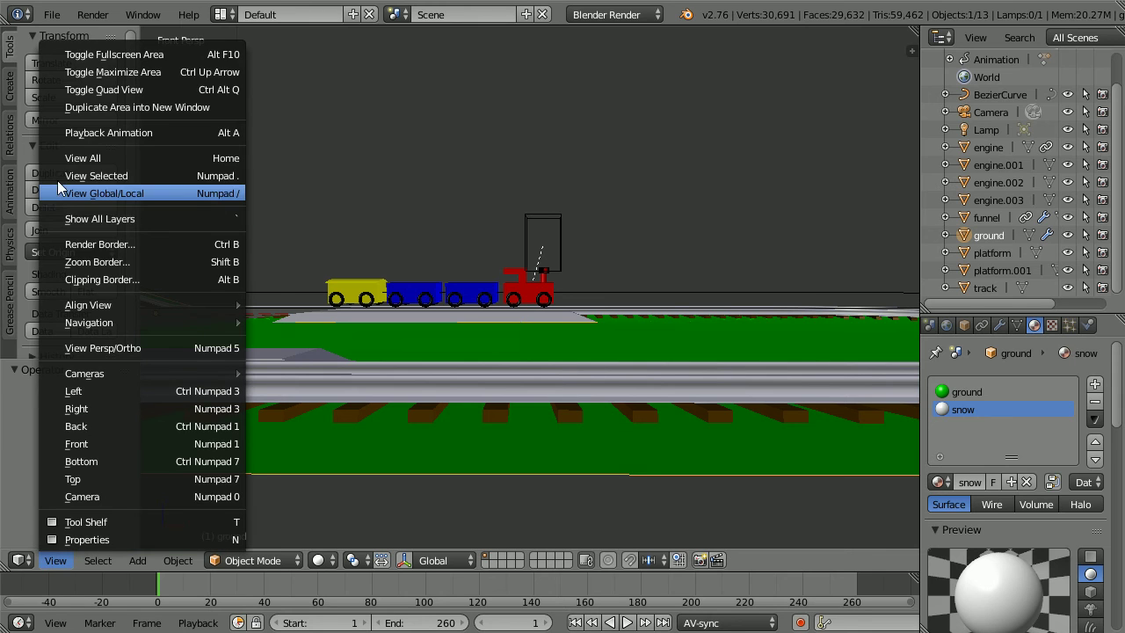
{"action": "left_click", "coordinate": [163, 178]}
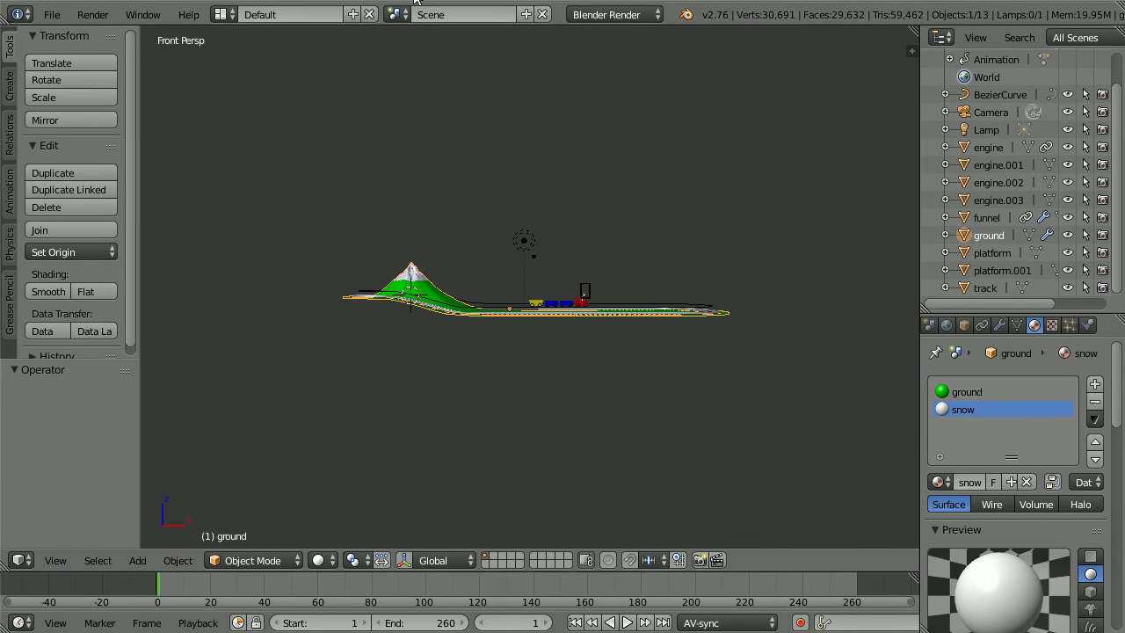
Orbit to a raised angled perspective showing the whole track and mountain
{"action": "middle_click_drag", "start_coordinate": [754, 172], "coordinate": [641, 235]}
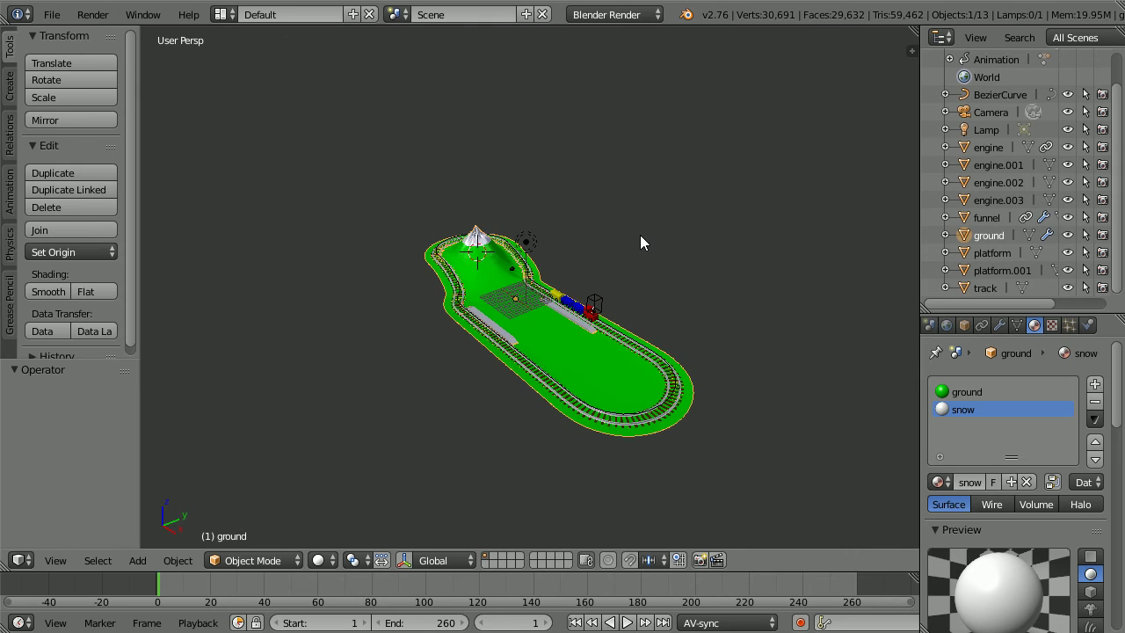
{"action": "scroll", "coordinate": [777, 327], "scroll_direction": "up", "scroll_amount": 4}
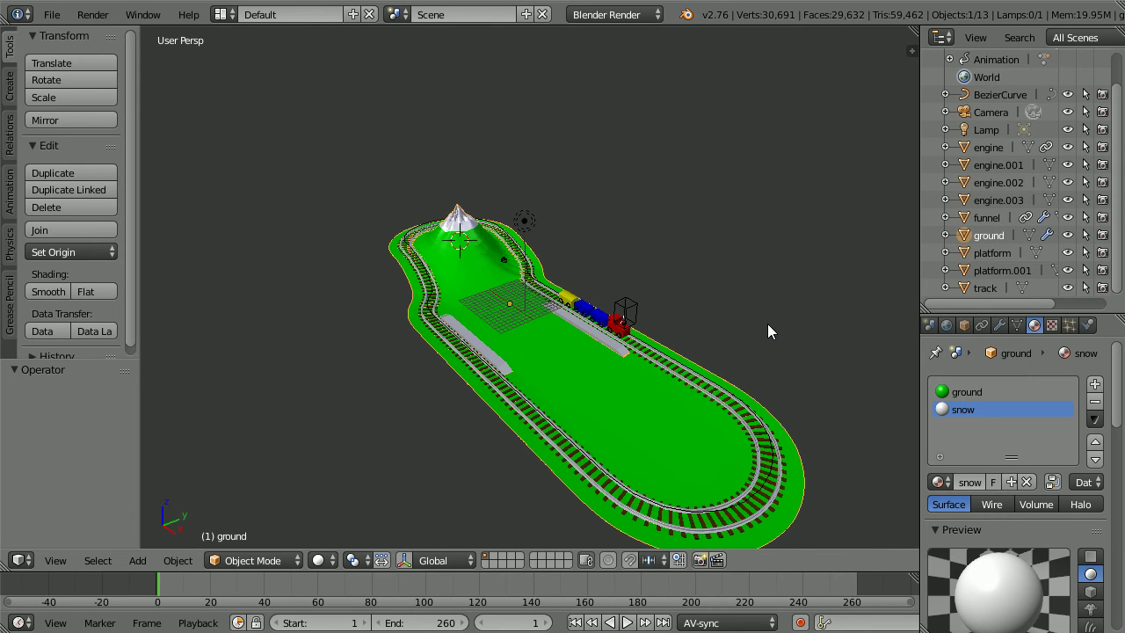
{"action": "key", "text": "KP_2"}
{"action": "key", "text": "KP_2"}
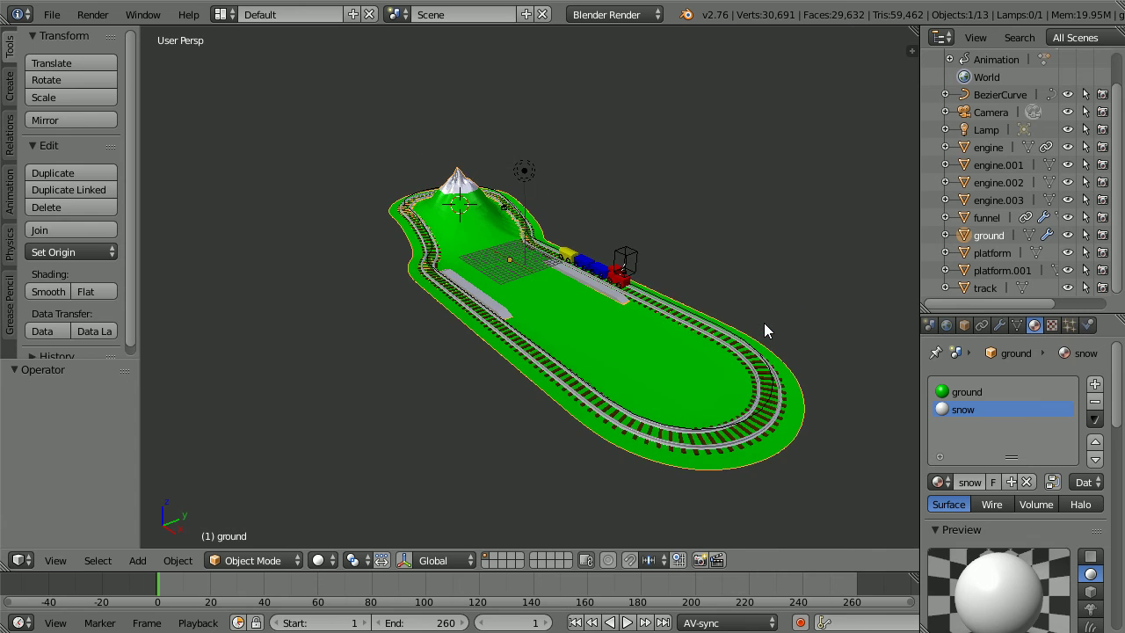
{"action": "key", "text": "KP_2"}
{"action": "key", "text": "KP_2"}
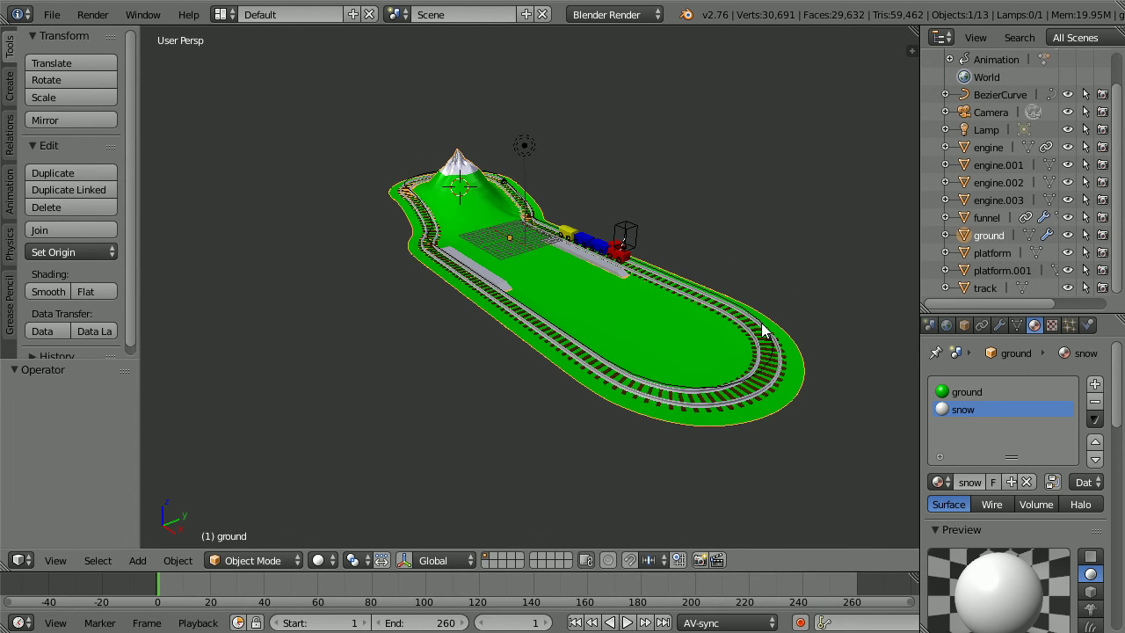
{"action": "key", "text": "KP_6"}
{"action": "key", "text": "KP_6"}
{"action": "key", "text": "KP_6"}
{"action": "key", "text": "KP_6"}
{"action": "key", "text": "KP_6"}
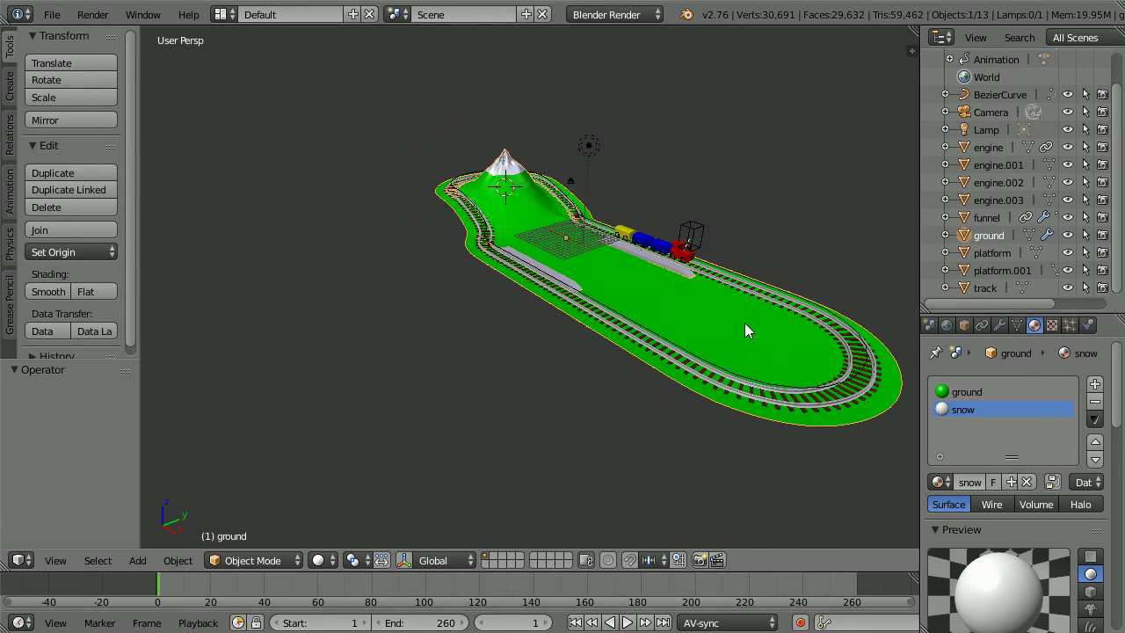
{"action": "key", "text": "KP_4"}
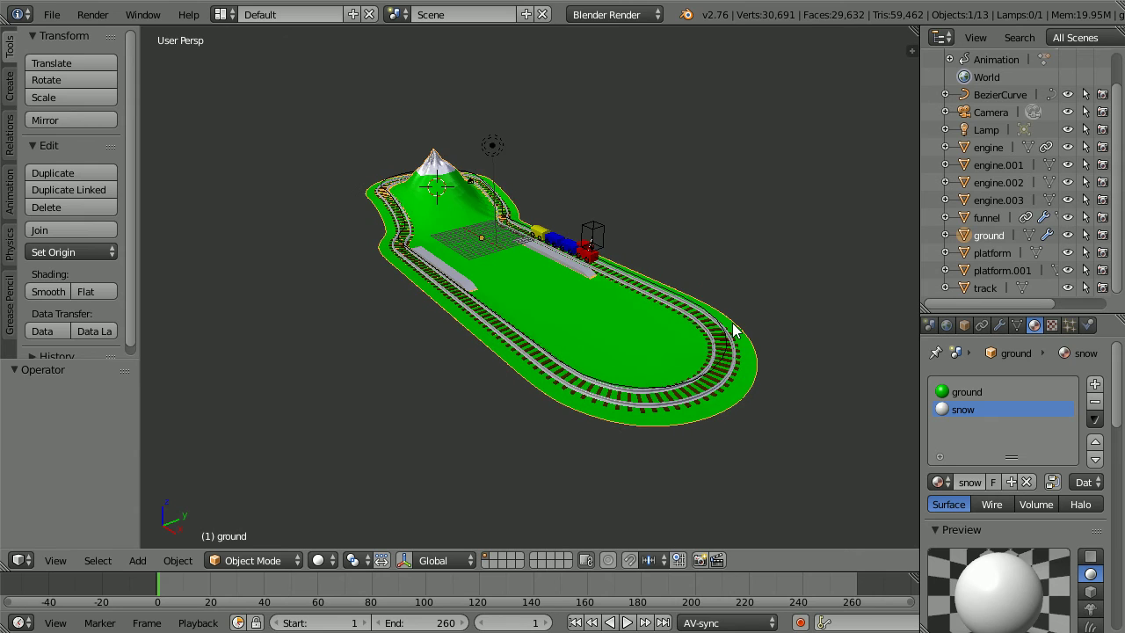
{"action": "key", "text": "KP_6"}
{"action": "key", "text": "KP_4"}
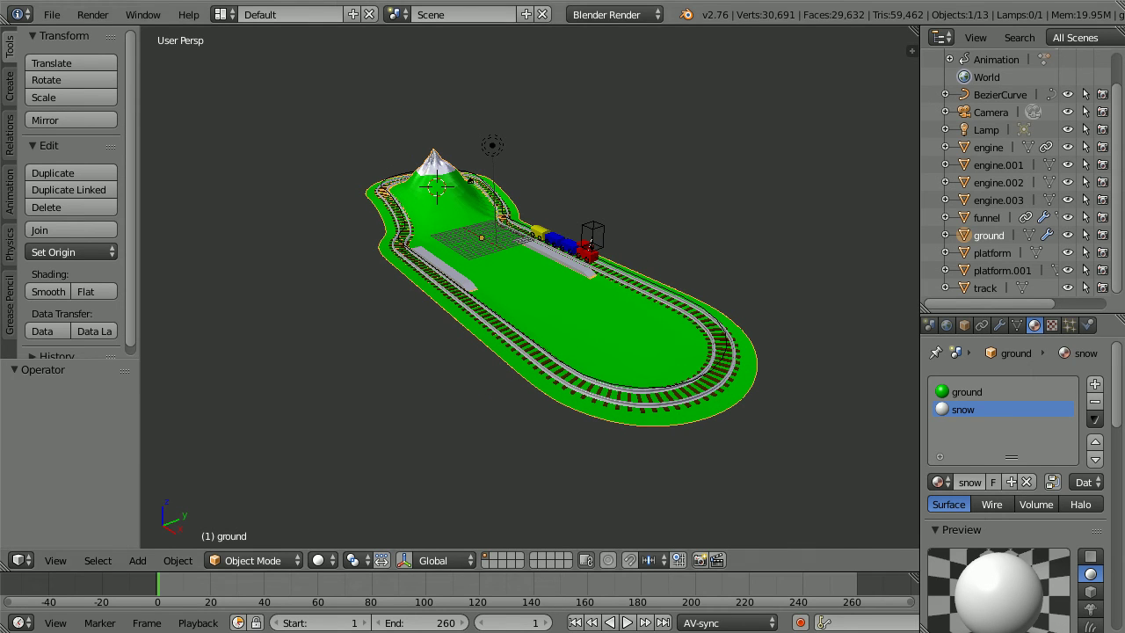
Align the camera to the current view and set its clipping end to 1000
{"action": "left_click", "coordinate": [56, 561]}
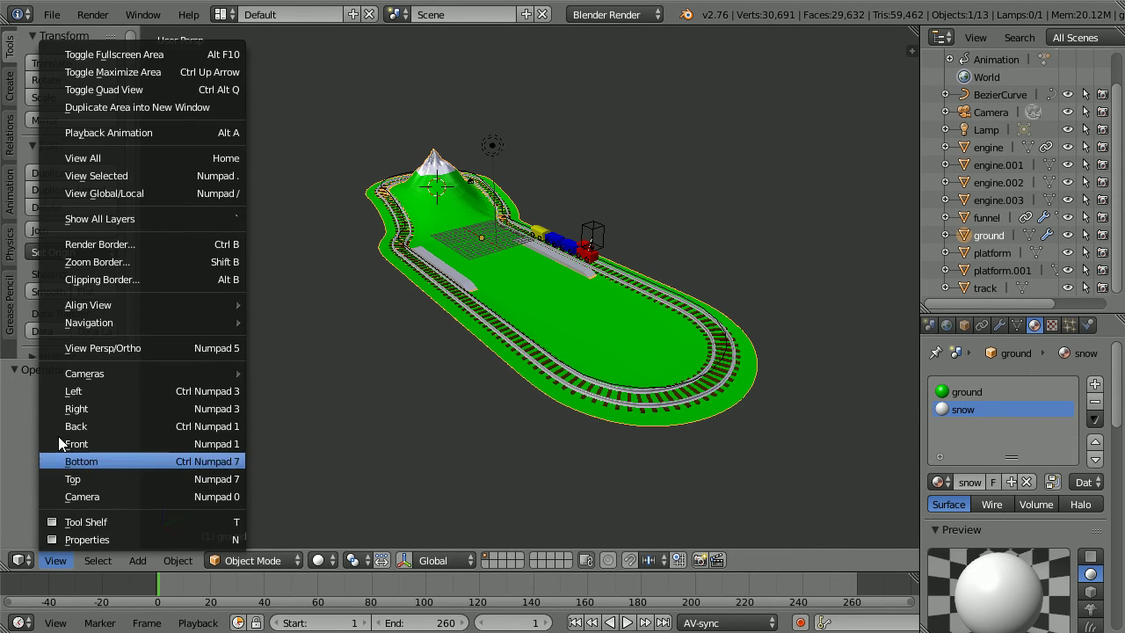
{"action": "mouse_move", "coordinate": [132, 304]}
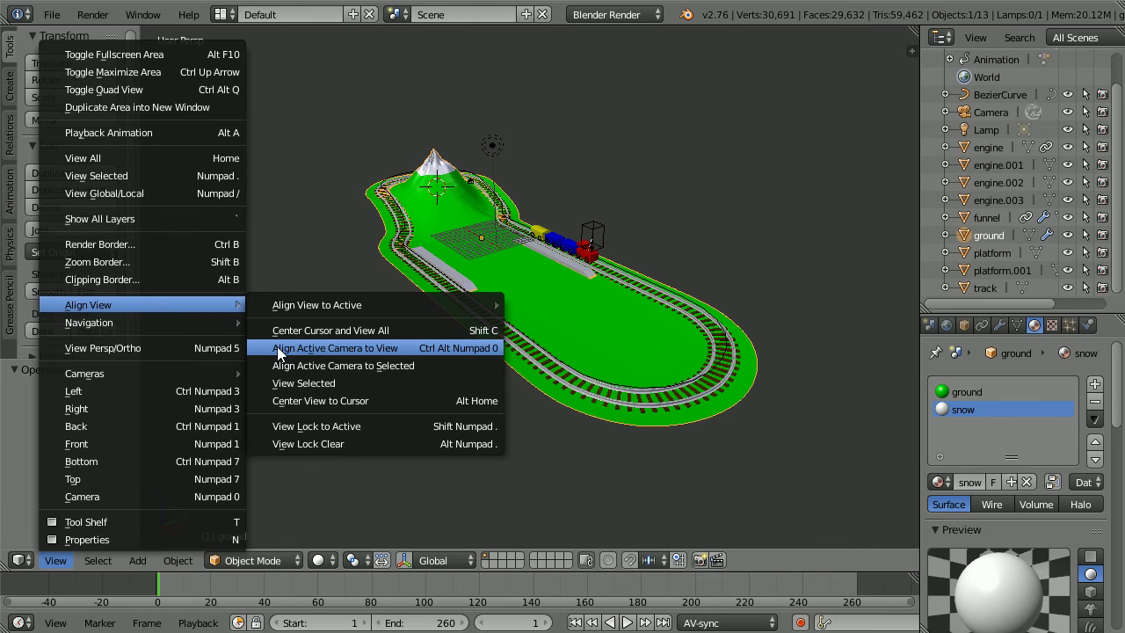
{"action": "left_click", "coordinate": [414, 348]}
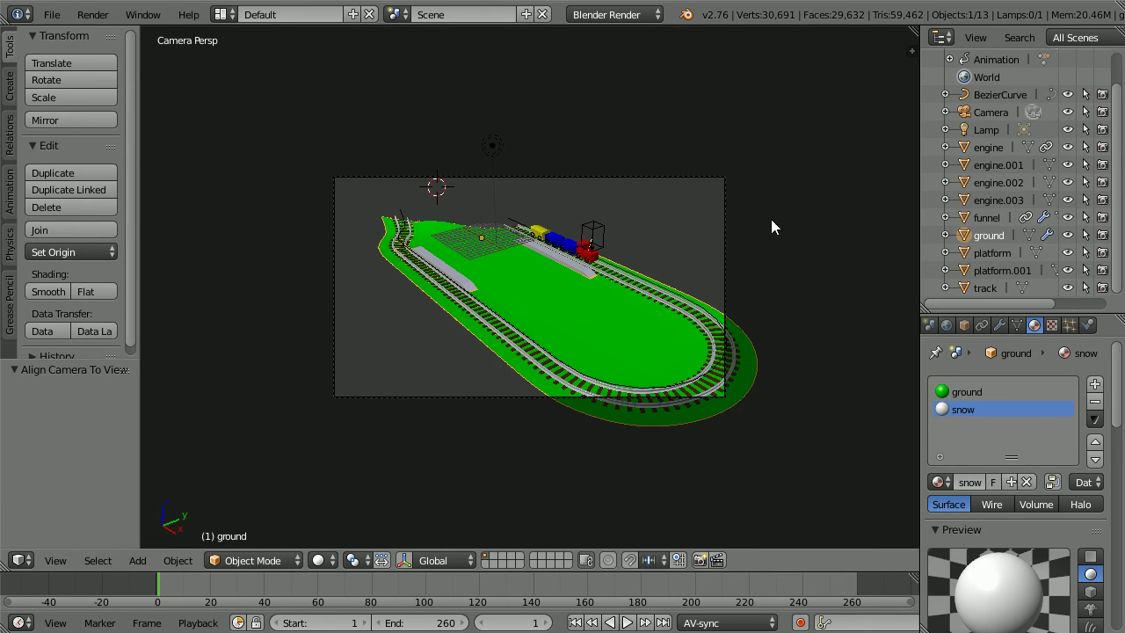
{"action": "left_click", "coordinate": [992, 112]}
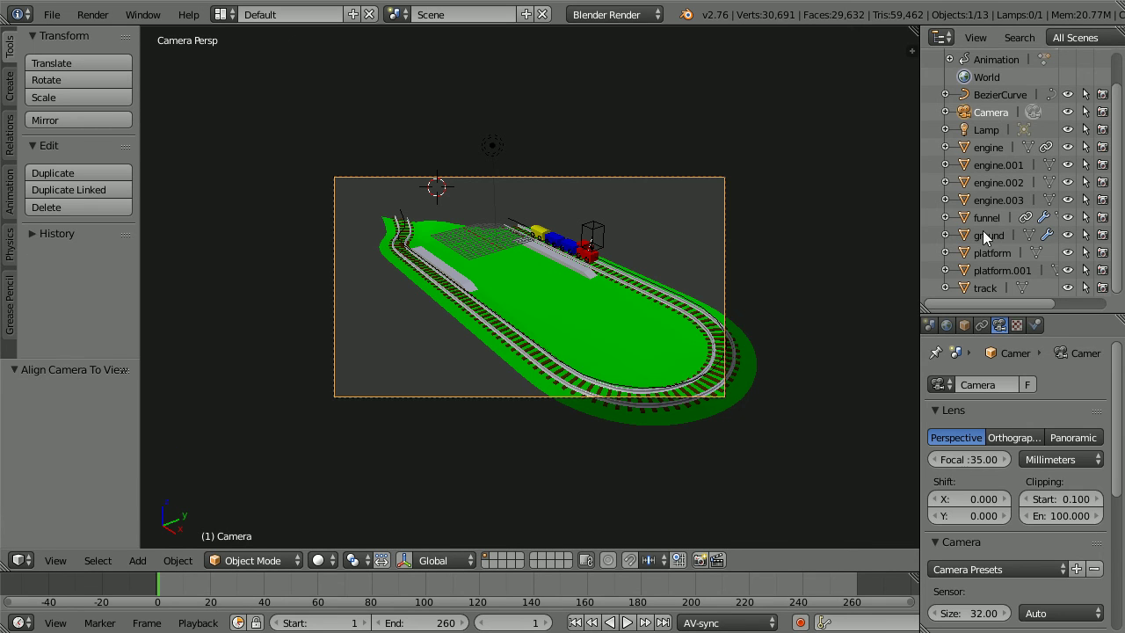
{"action": "left_click", "coordinate": [1056, 518]}
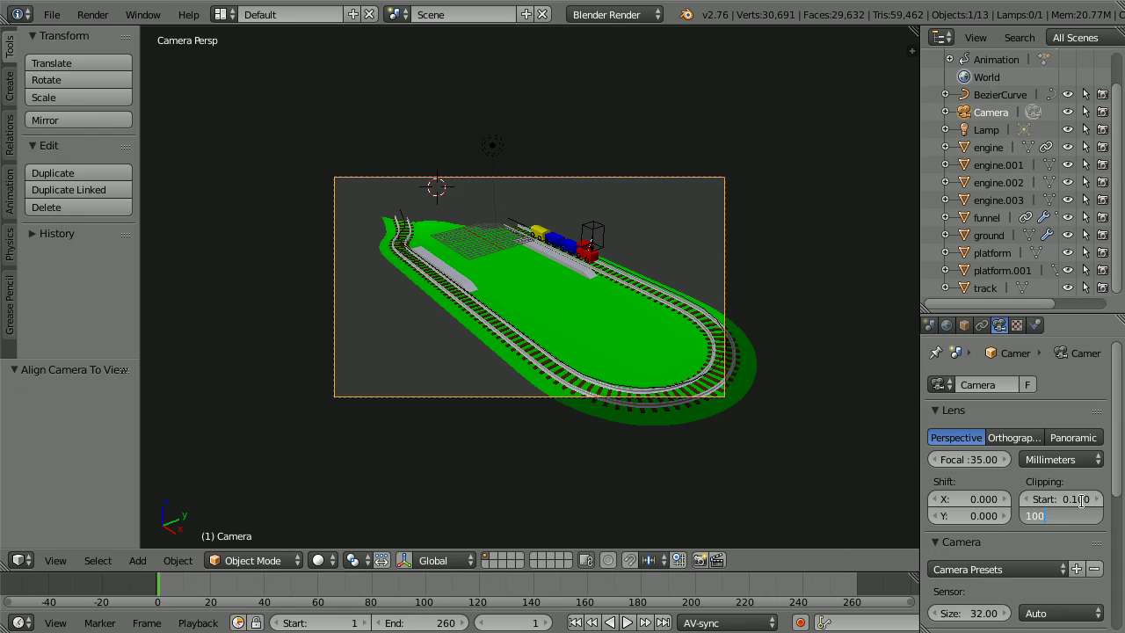
{"action": "type", "text": "1000"}
{"action": "key", "text": "Return"}
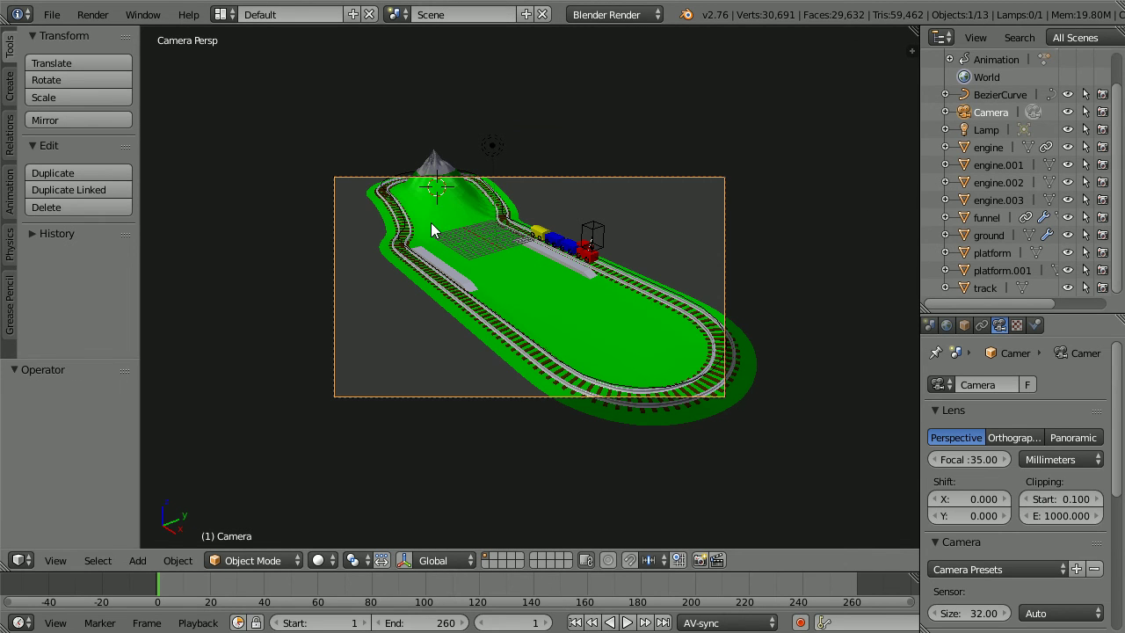
{"action": "scroll", "coordinate": [431, 226], "scroll_direction": "up", "scroll_amount": 3}
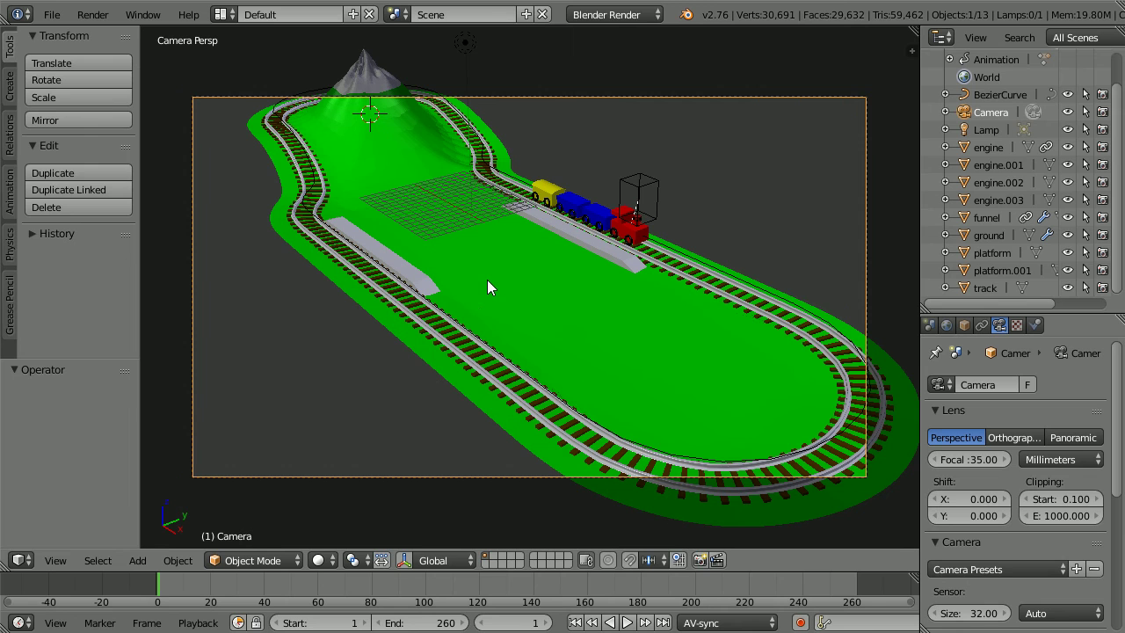
Move the camera along X and Y, then pull it back along Z to frame everything
{"action": "key", "text": "g"}
{"action": "key", "text": "x"}
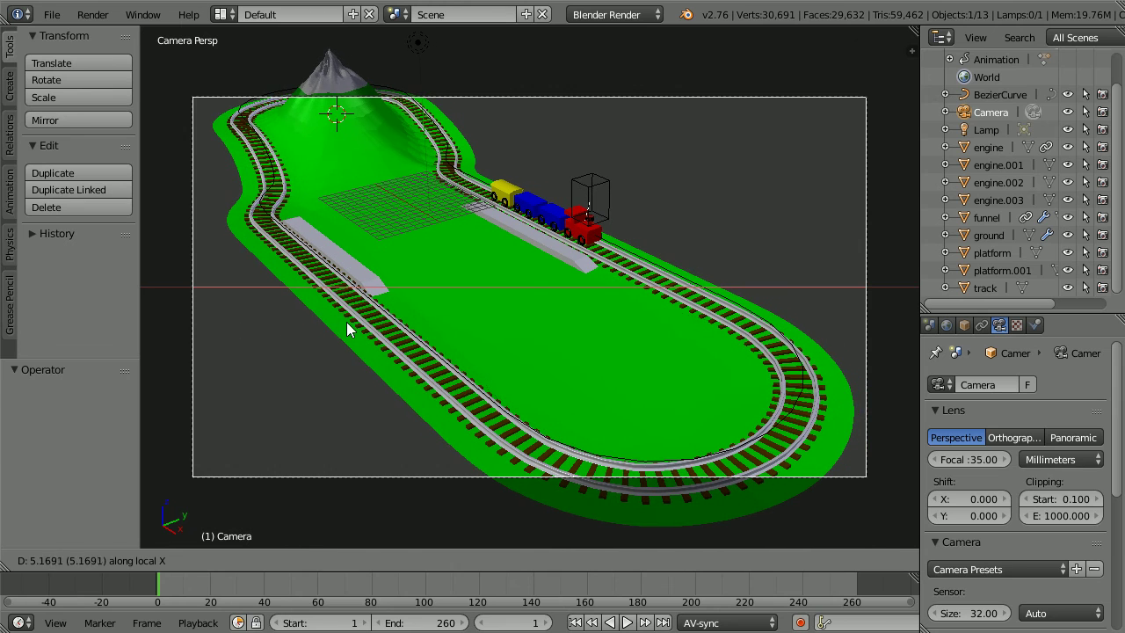
{"action": "left_click", "coordinate": [346, 322]}
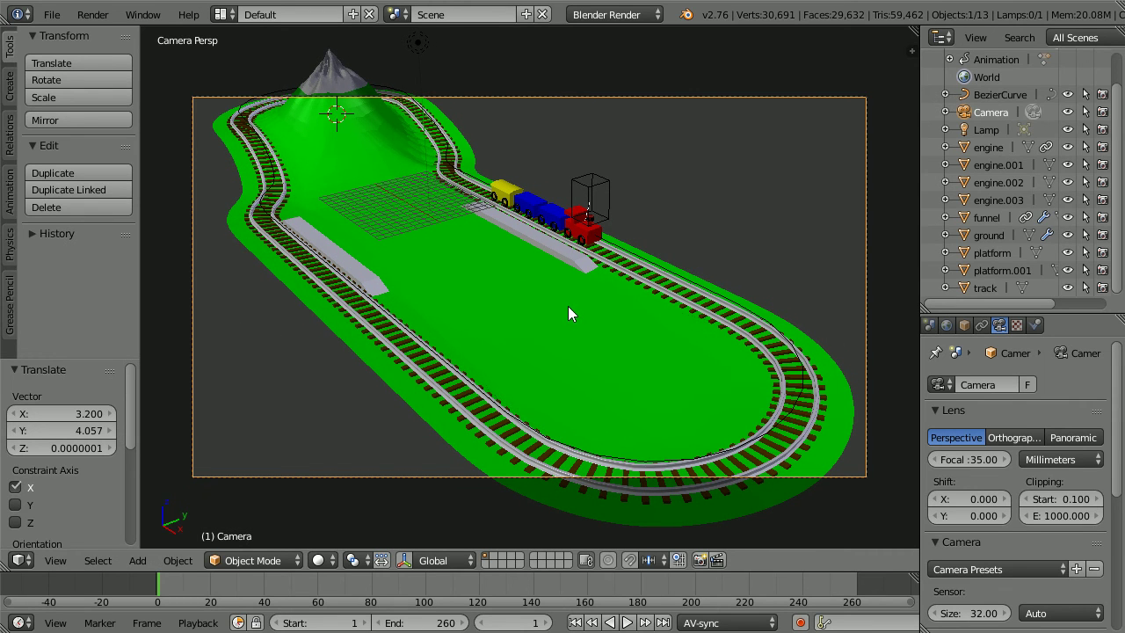
{"action": "key", "text": "g"}
{"action": "key", "text": "y"}
{"action": "key", "text": "y"}
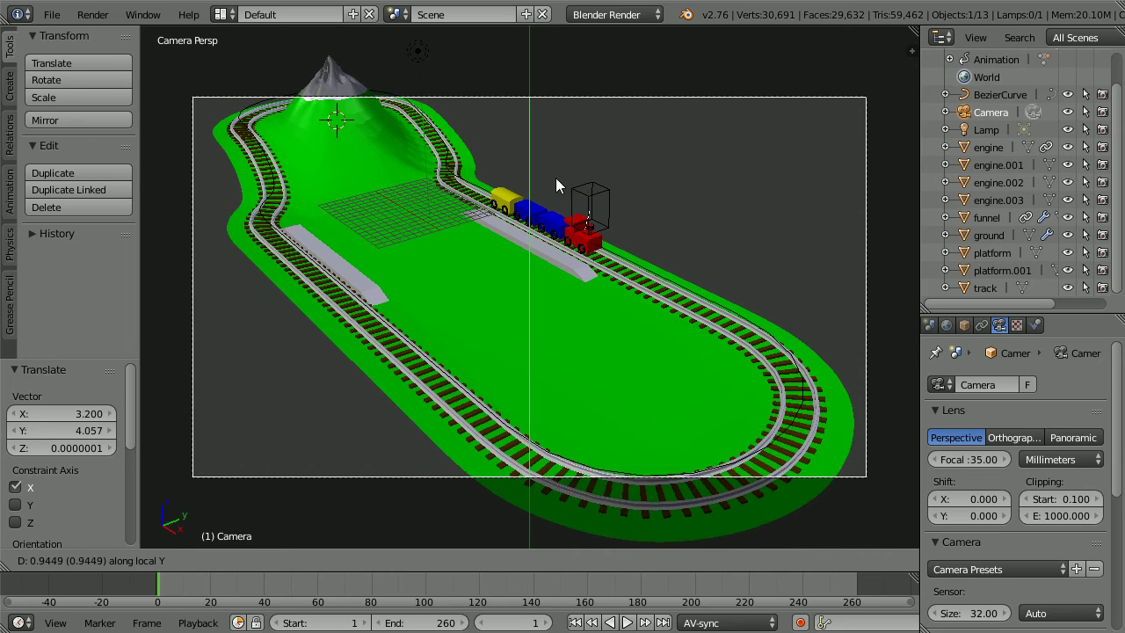
{"action": "left_click", "coordinate": [546, 40]}
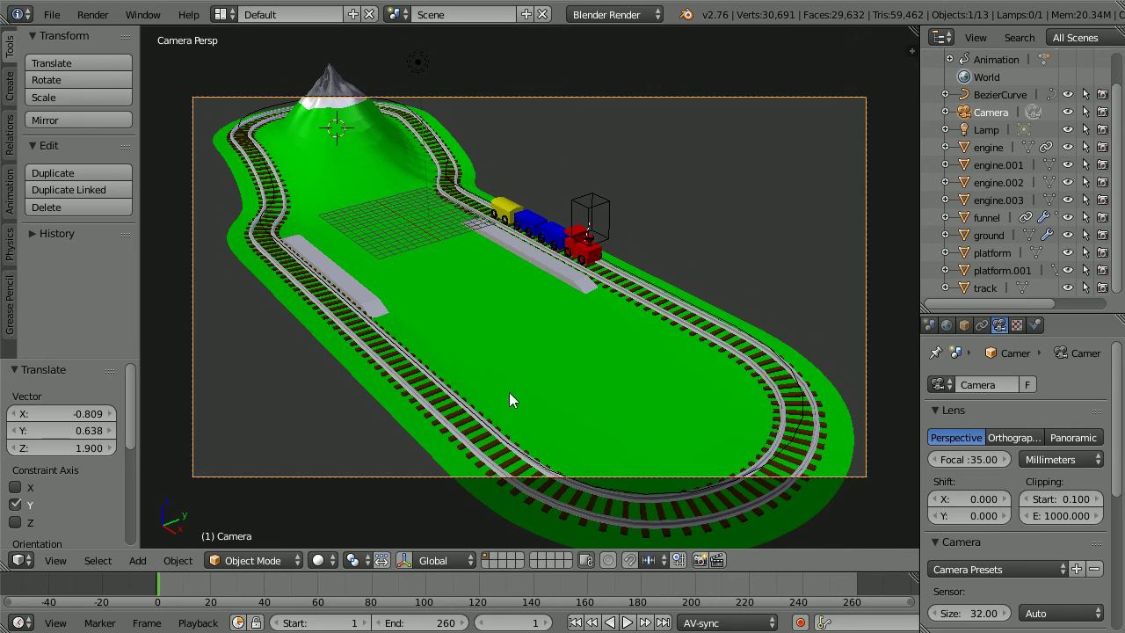
{"action": "key", "text": "g"}
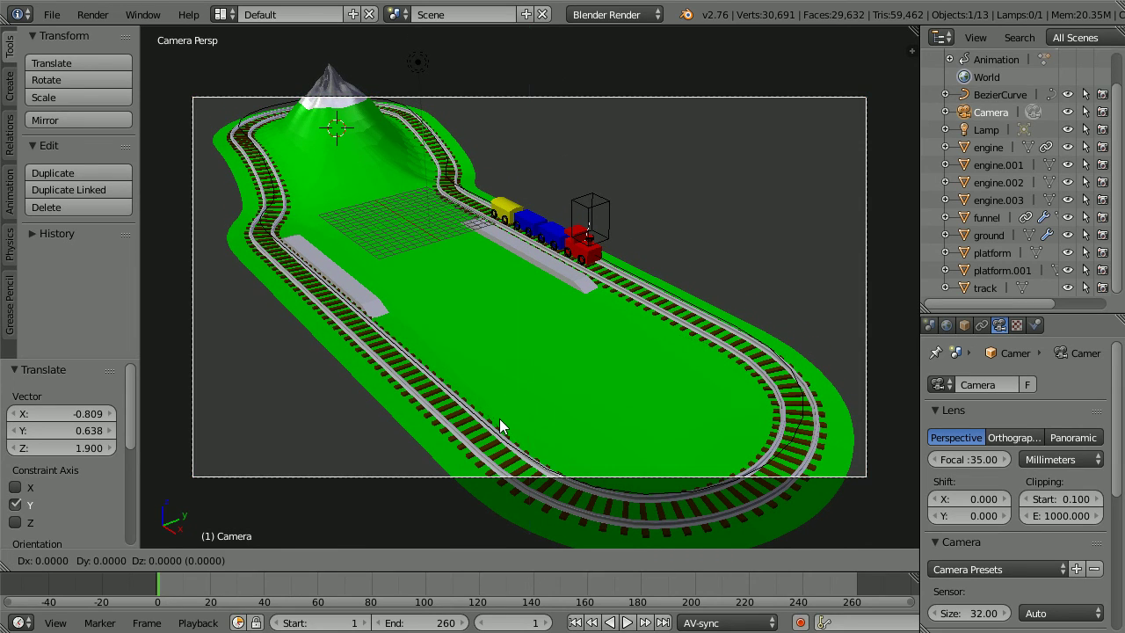
{"action": "key", "text": "z"}
{"action": "key", "text": "z"}
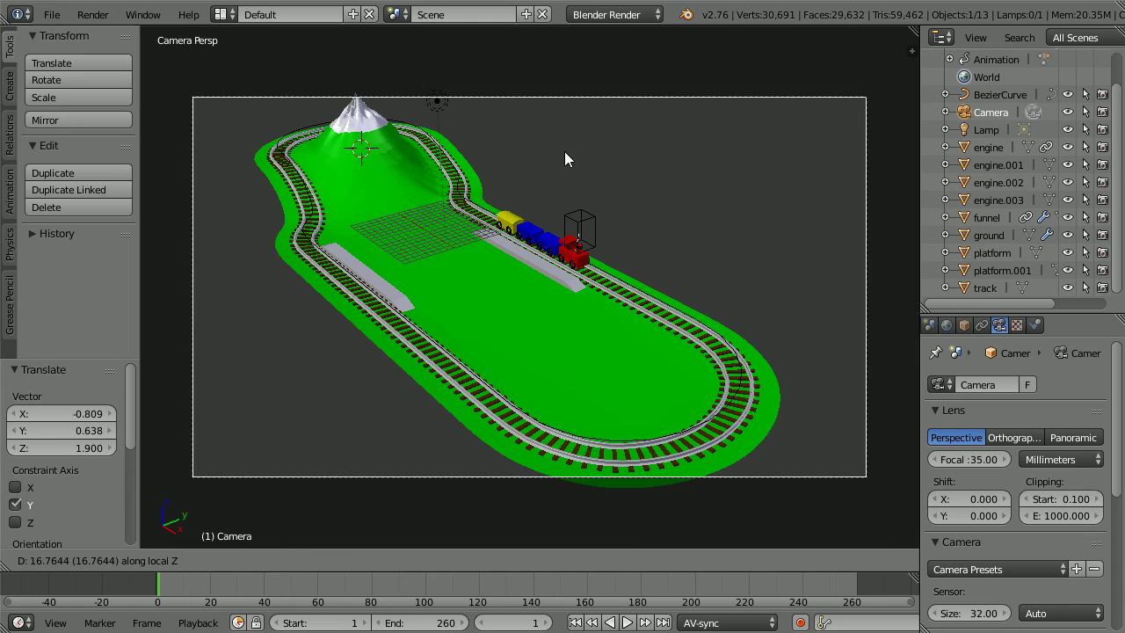
{"action": "left_click", "coordinate": [564, 152]}
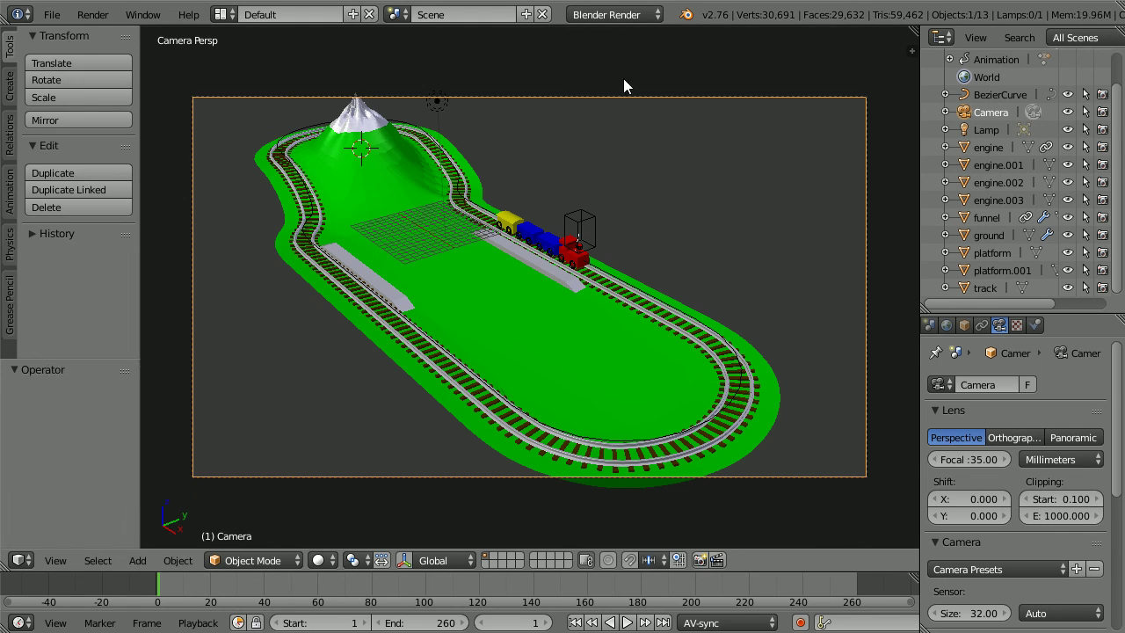
Change the Lamp to a Hemi light with energy 0.8
{"action": "left_click", "coordinate": [986, 129]}
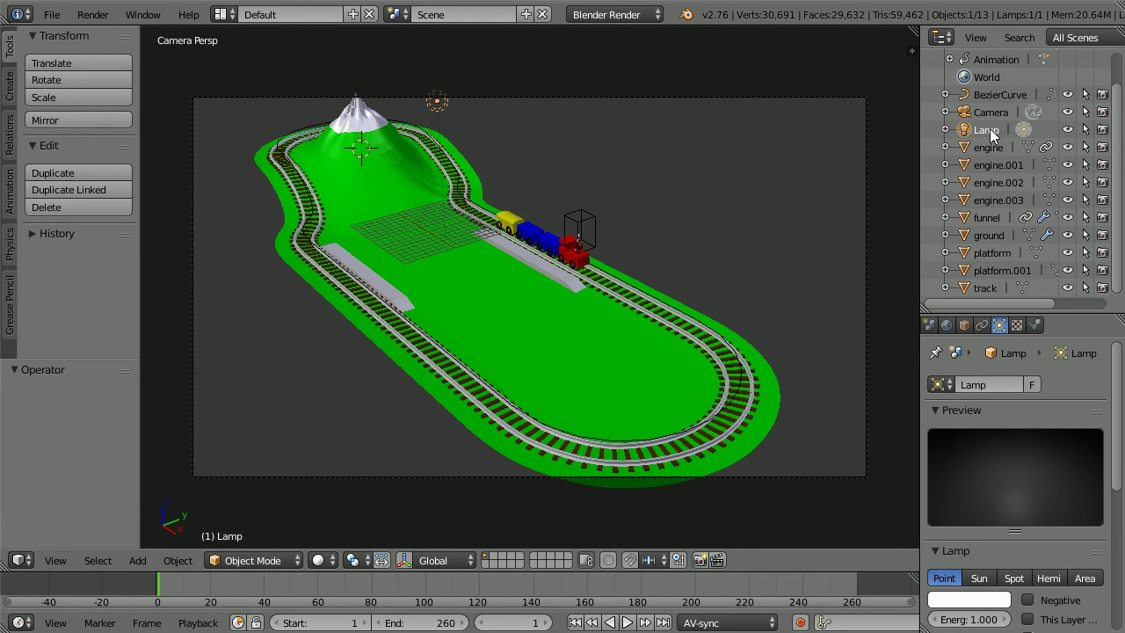
{"action": "left_click", "coordinate": [1047, 576]}
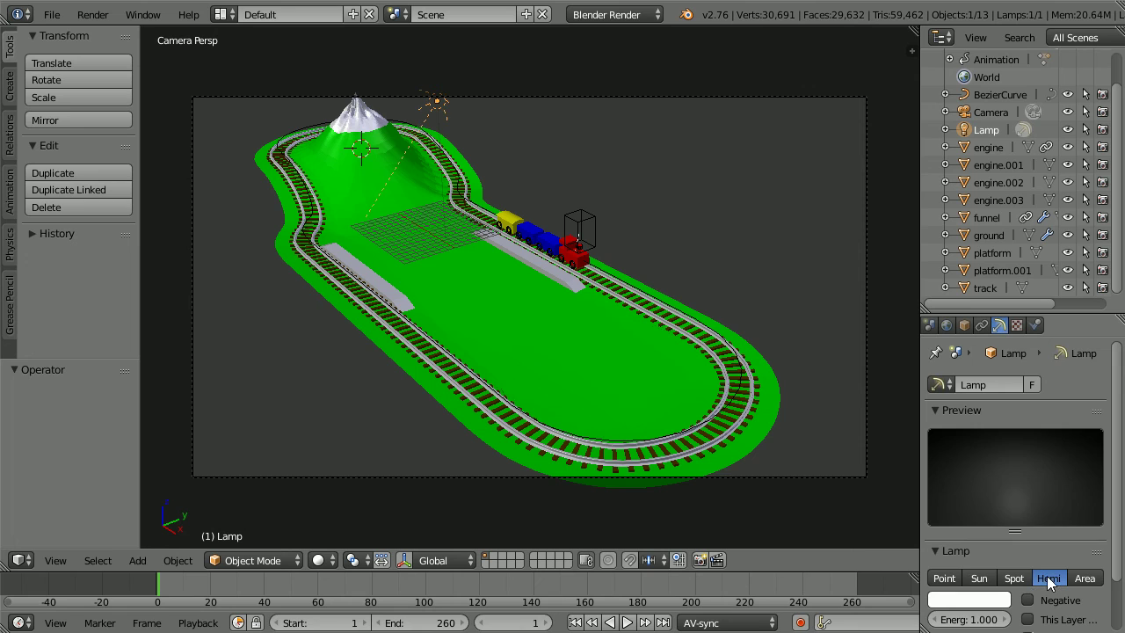
{"action": "left_click", "coordinate": [971, 620]}
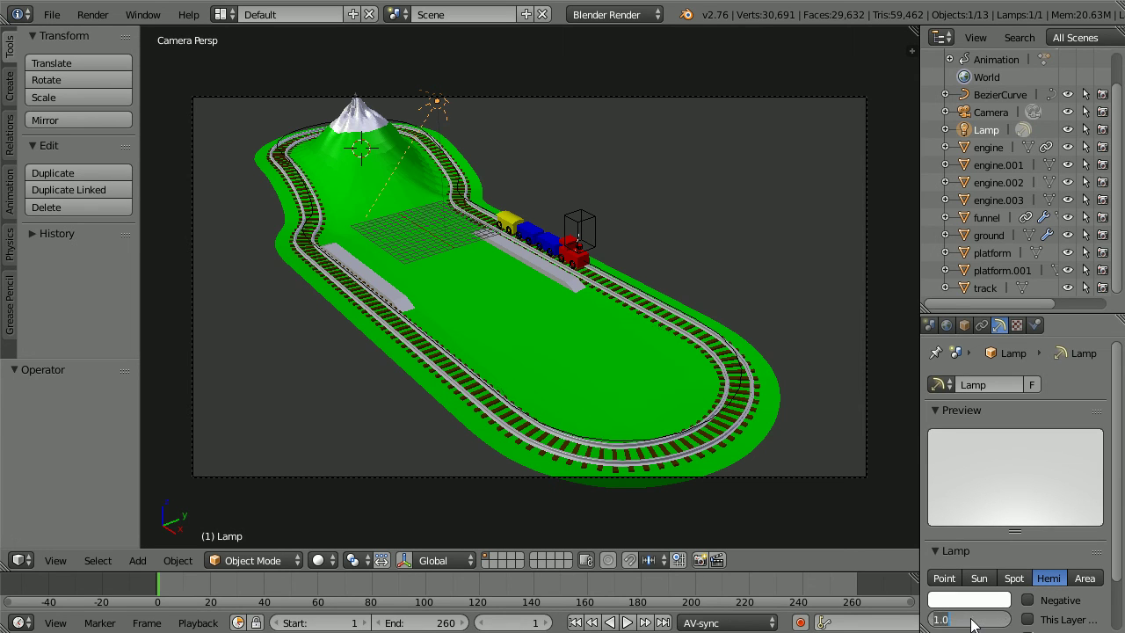
{"action": "key", "text": "BackSpace"}
{"action": "type", "text": ".8"}
{"action": "key", "text": "Return"}
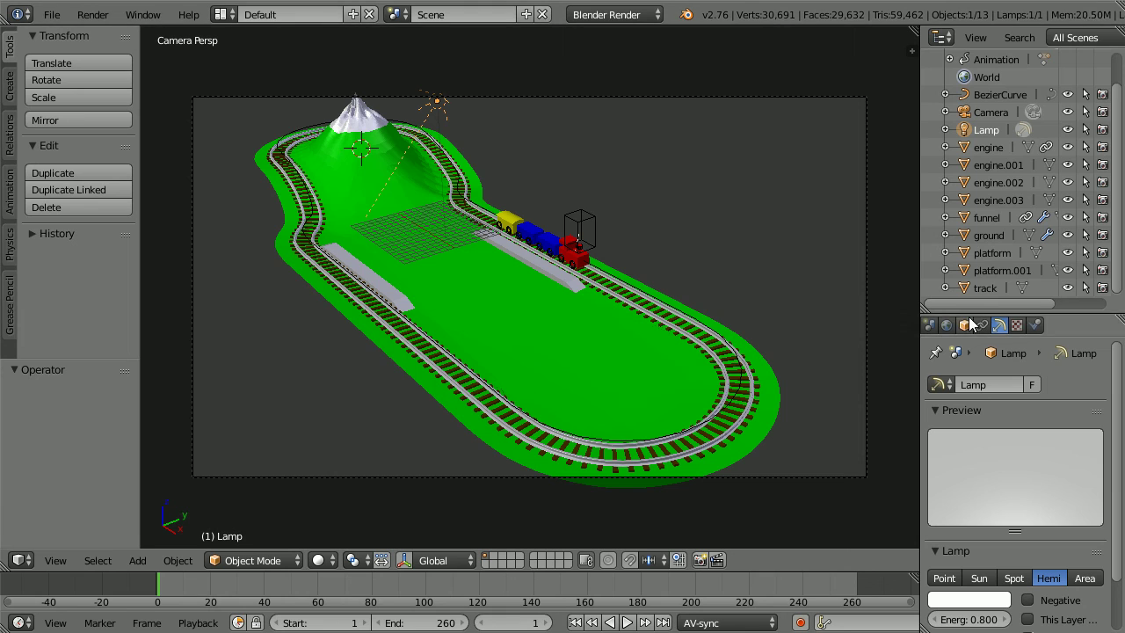
{"action": "scroll", "coordinate": [978, 329], "scroll_direction": "up", "scroll_amount": 1}
{"action": "scroll", "coordinate": [998, 329], "scroll_direction": "up", "scroll_amount": 3}
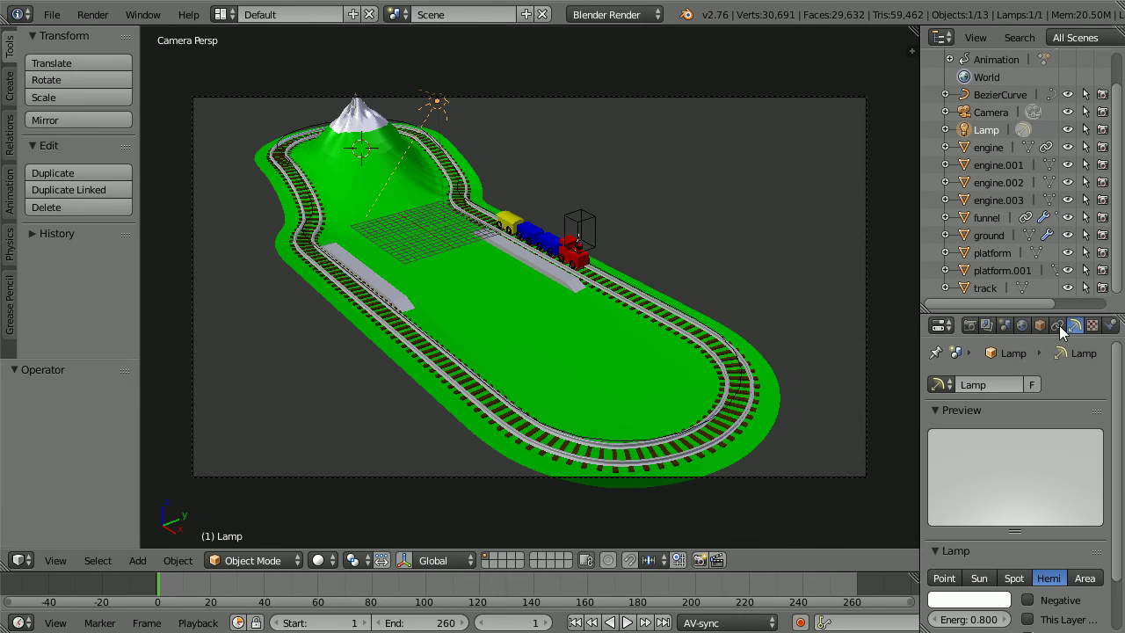
Apply the HDTV 720p render resolution preset
{"action": "left_click", "coordinate": [970, 326]}
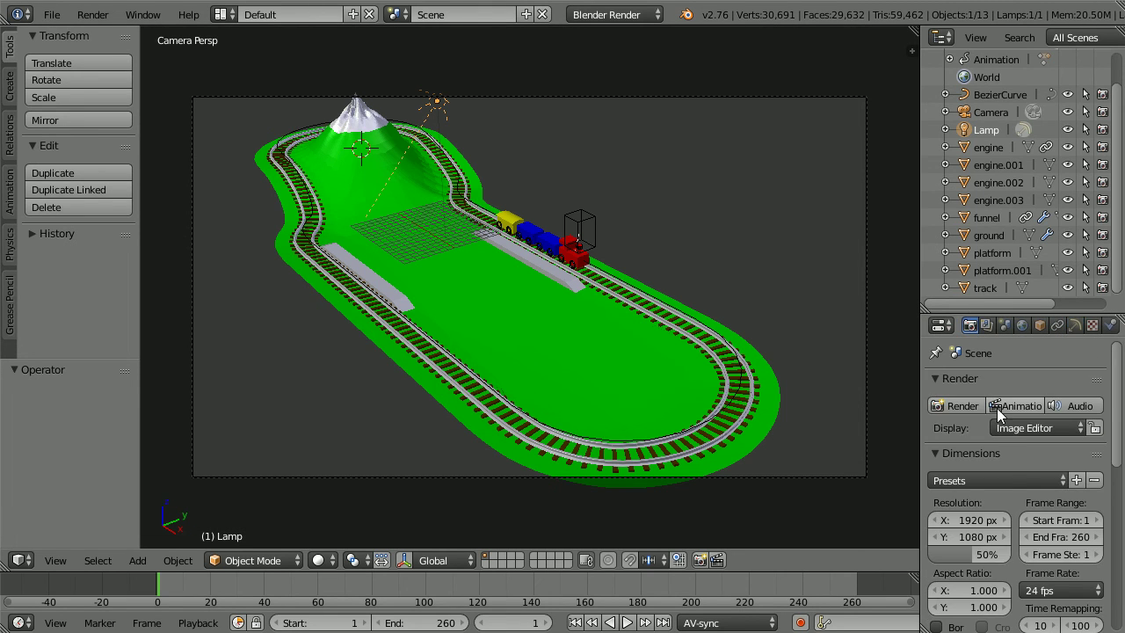
{"action": "left_click", "coordinate": [1000, 481]}
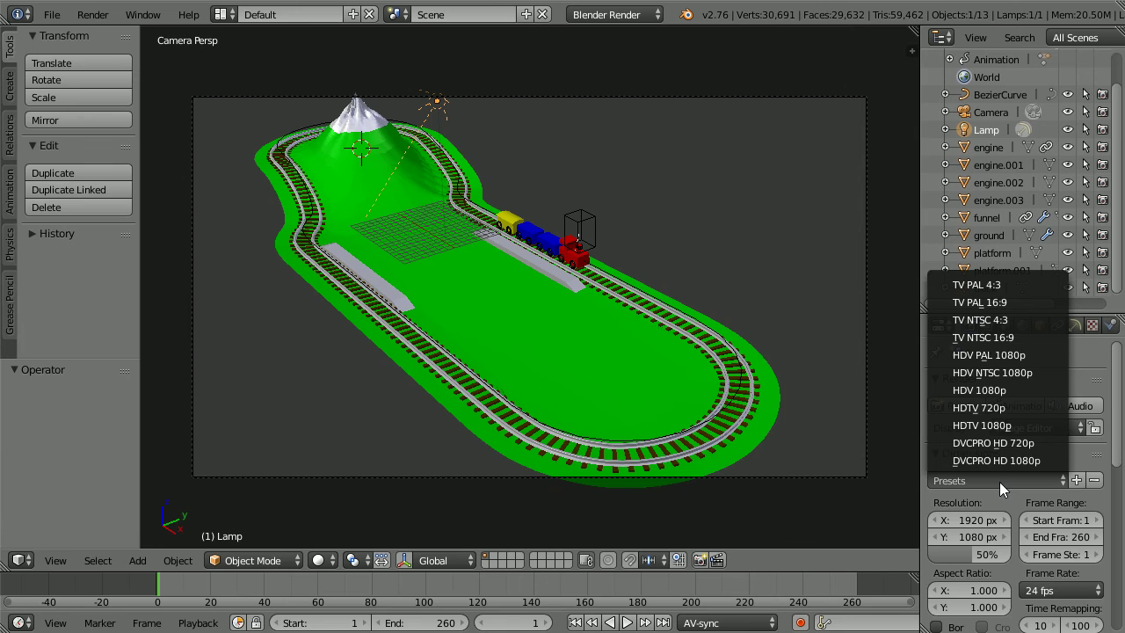
{"action": "left_click", "coordinate": [1027, 405]}
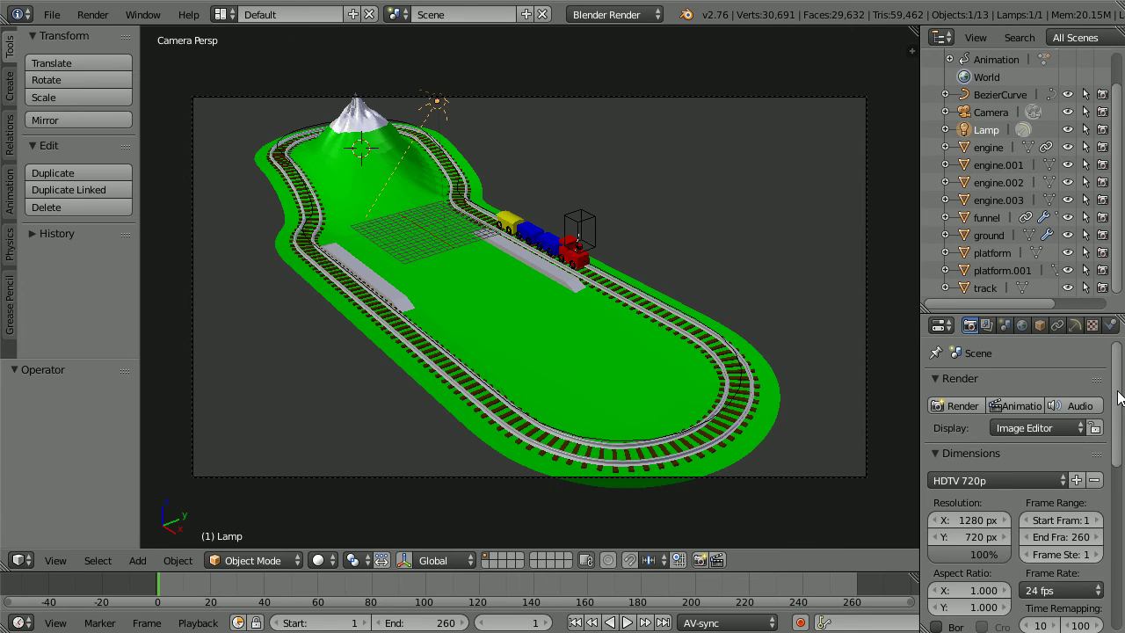
{"action": "left_click_drag", "start_coordinate": [1118, 395], "coordinate": [1120, 567]}
Set the output file format to Xvid with MP3 audio codec
{"action": "left_click", "coordinate": [959, 557]}
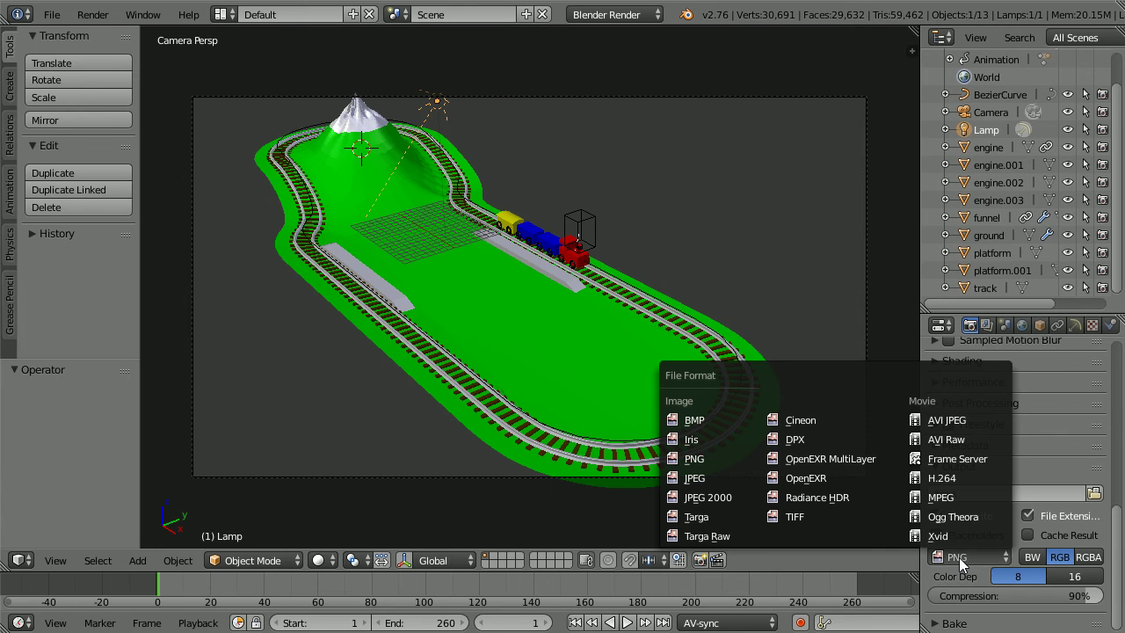
{"action": "left_click", "coordinate": [985, 537]}
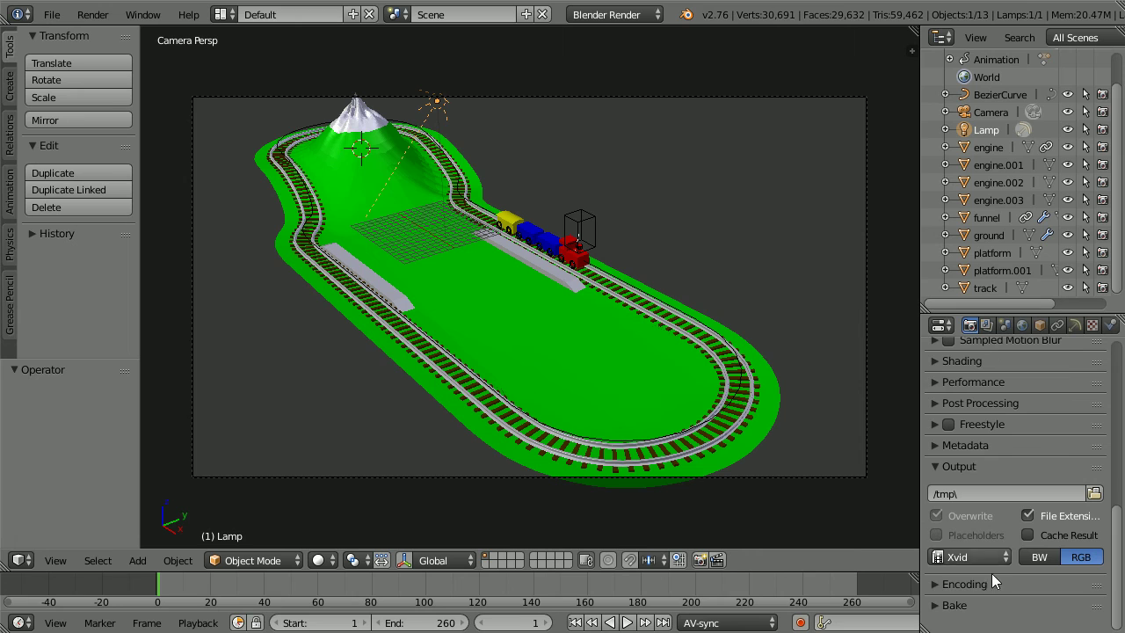
{"action": "left_click", "coordinate": [936, 584]}
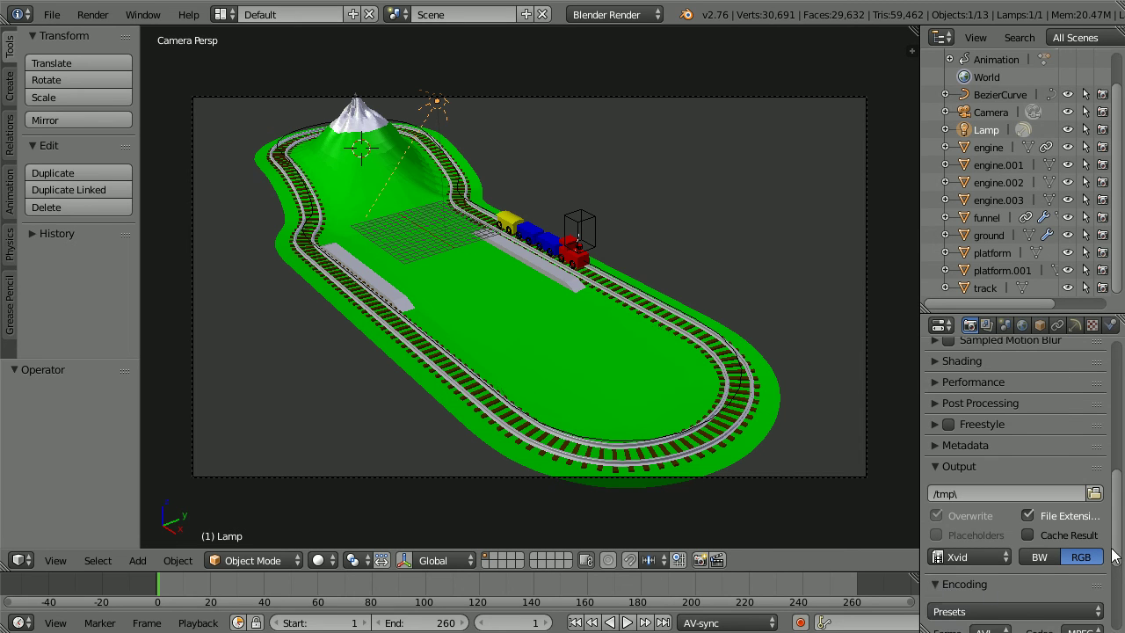
{"action": "left_click_drag", "start_coordinate": [1118, 548], "coordinate": [1121, 564]}
{"action": "scroll", "coordinate": [1120, 565], "scroll_direction": "down", "scroll_amount": 5}
{"action": "left_click", "coordinate": [1073, 575]}
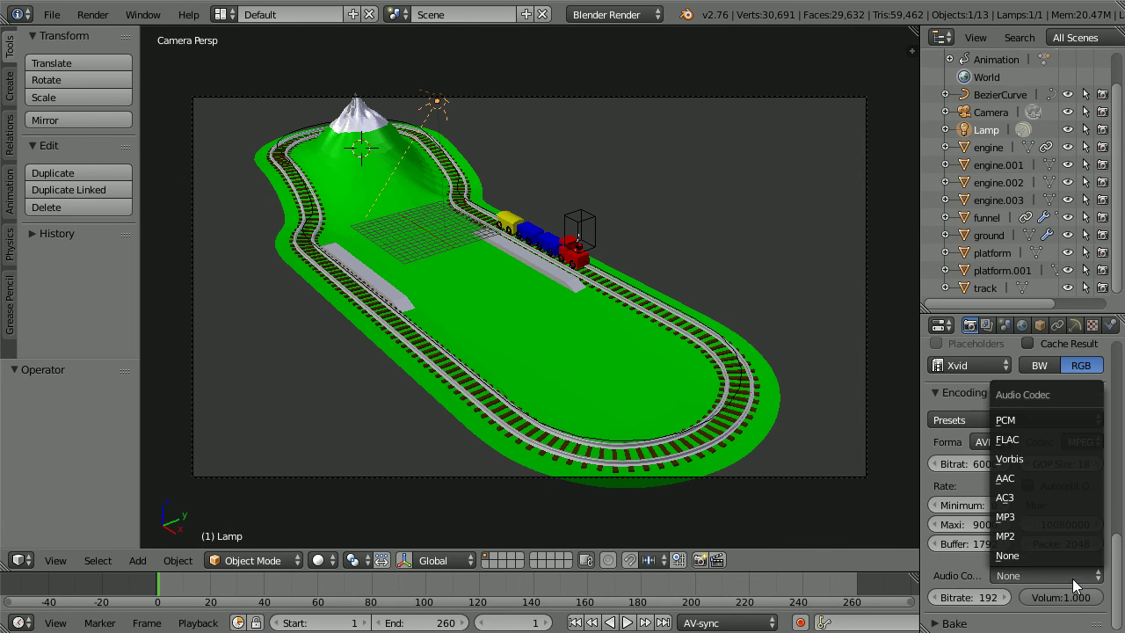
{"action": "left_click", "coordinate": [1057, 520]}
{"action": "left_click_drag", "start_coordinate": [1118, 552], "coordinate": [1123, 504]}
{"action": "scroll", "coordinate": [1123, 503], "scroll_direction": "up", "scroll_amount": 2}
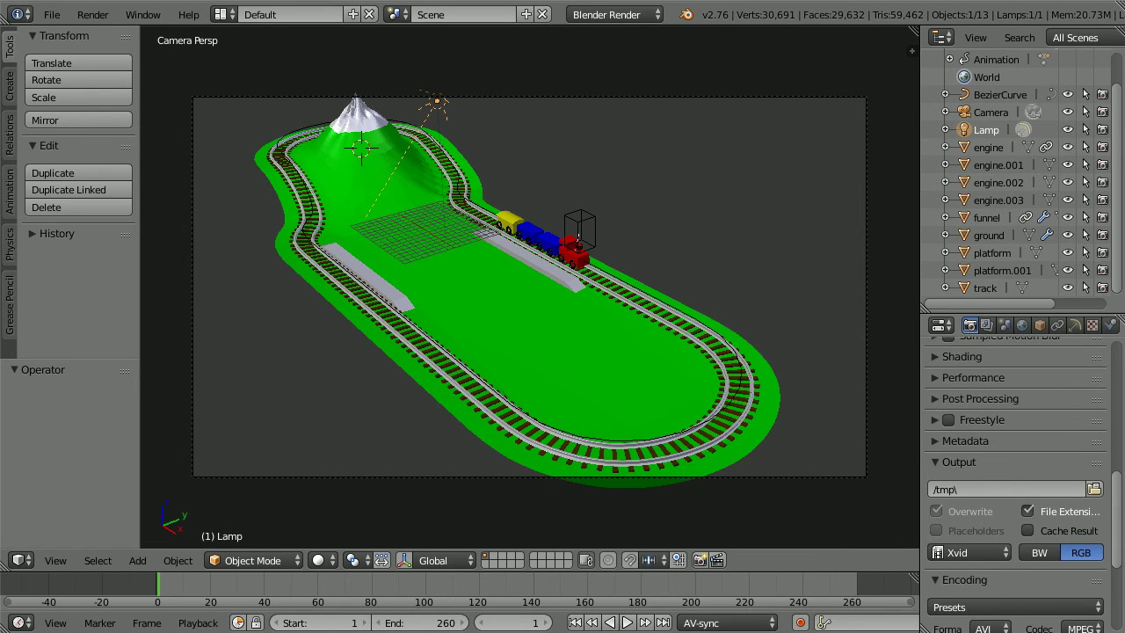
Set the render output path to /tmp\train
{"action": "left_click", "coordinate": [985, 489]}
{"action": "type", "text": "train"}
{"action": "key", "text": "Return"}
{"action": "left_click_drag", "start_coordinate": [1121, 551], "coordinate": [1122, 396]}
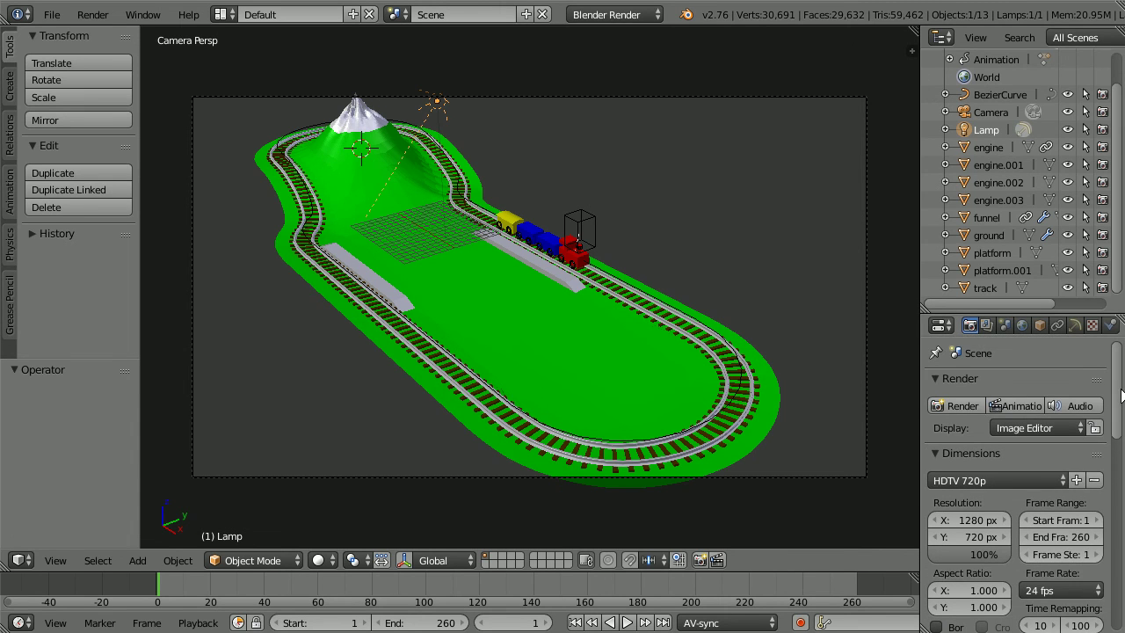
{"action": "left_click", "coordinate": [1017, 406]}
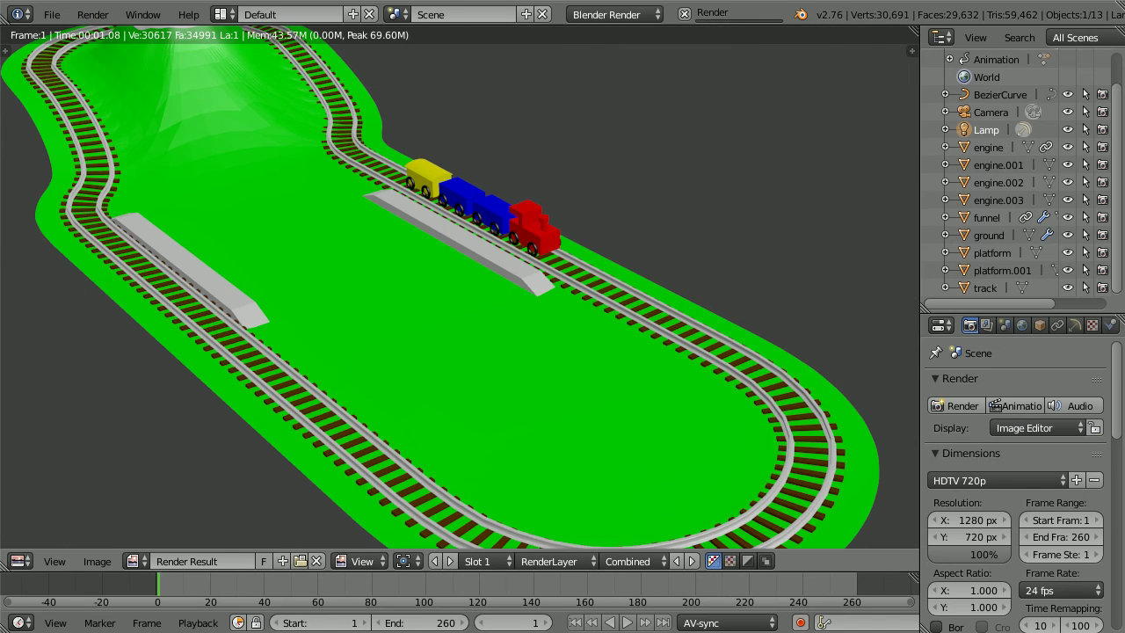
{"action": "key", "text": "Escape"}
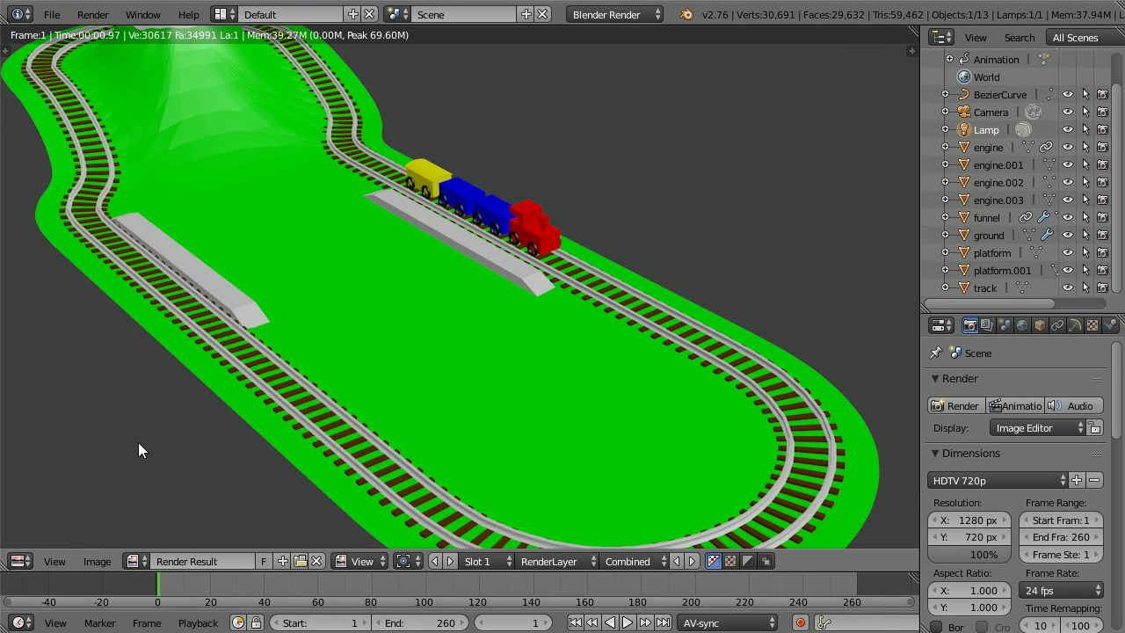
{"action": "left_click", "coordinate": [19, 561]}
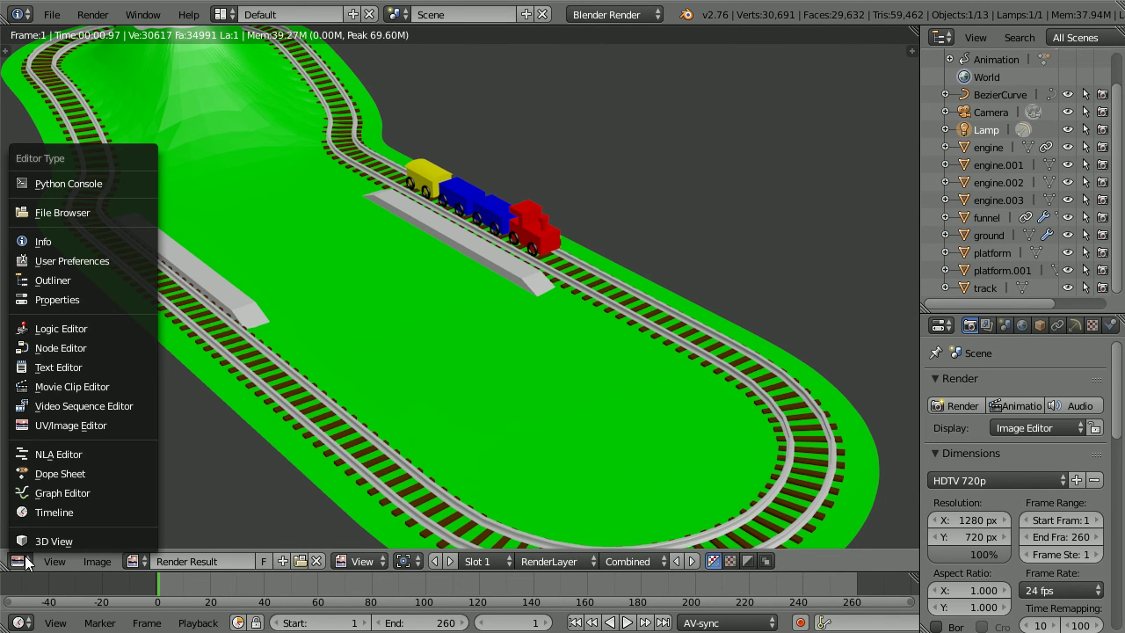
{"action": "left_click", "coordinate": [109, 541]}
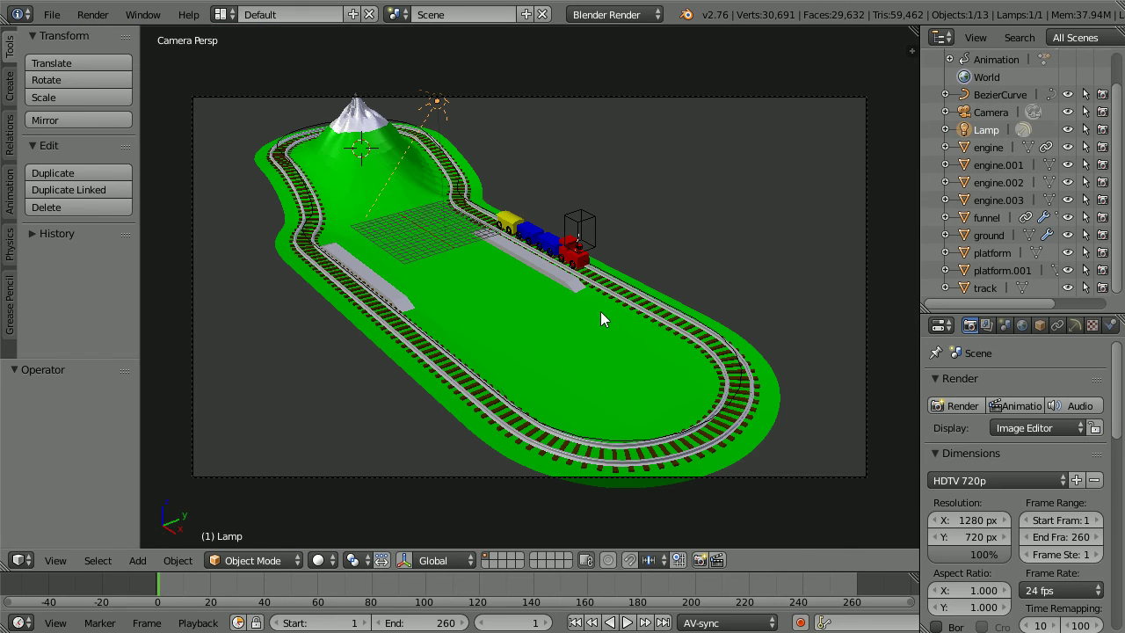